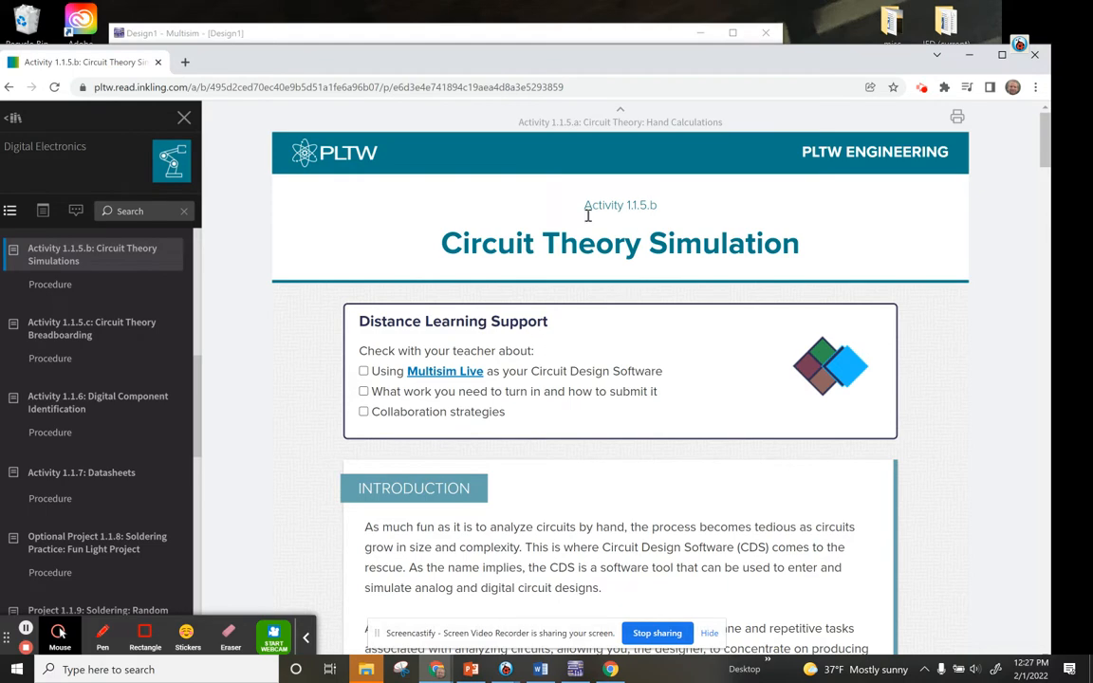
# Read the introduction of Activity 1.1.5.b, examining the series and parallel circuit figures down to the Procedure heading.
pyautogui.scroll(-1, 664, 342)
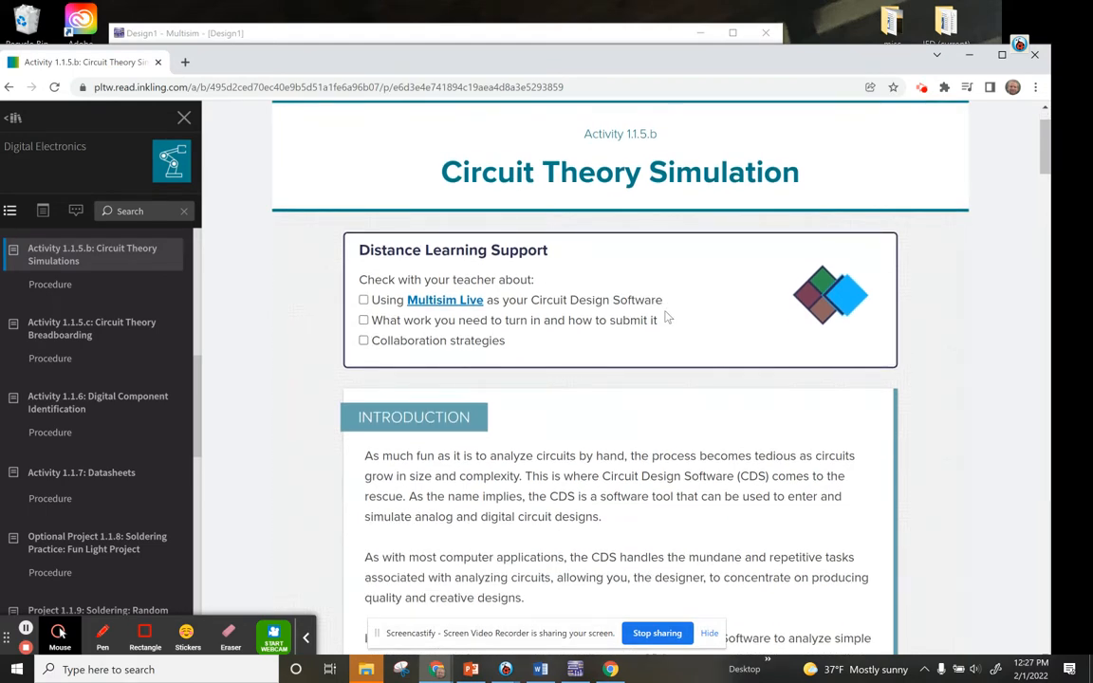
pyautogui.scroll(-2, 704, 274)
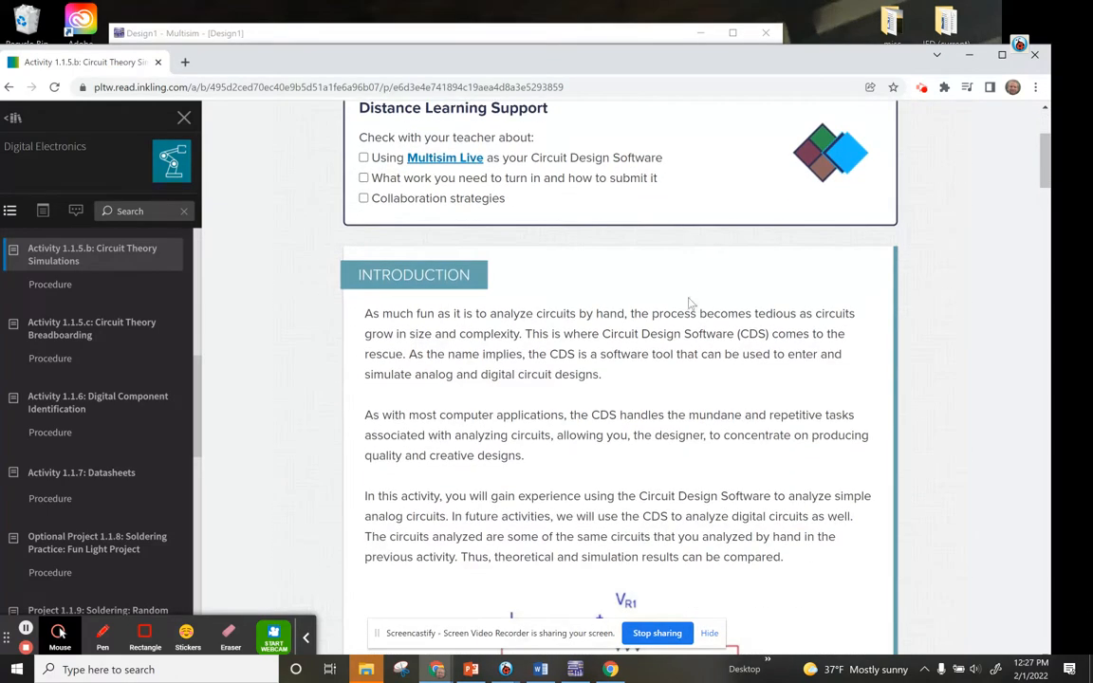
pyautogui.scroll(-3, 691, 301)
pyautogui.scroll(-5, 462, 324)
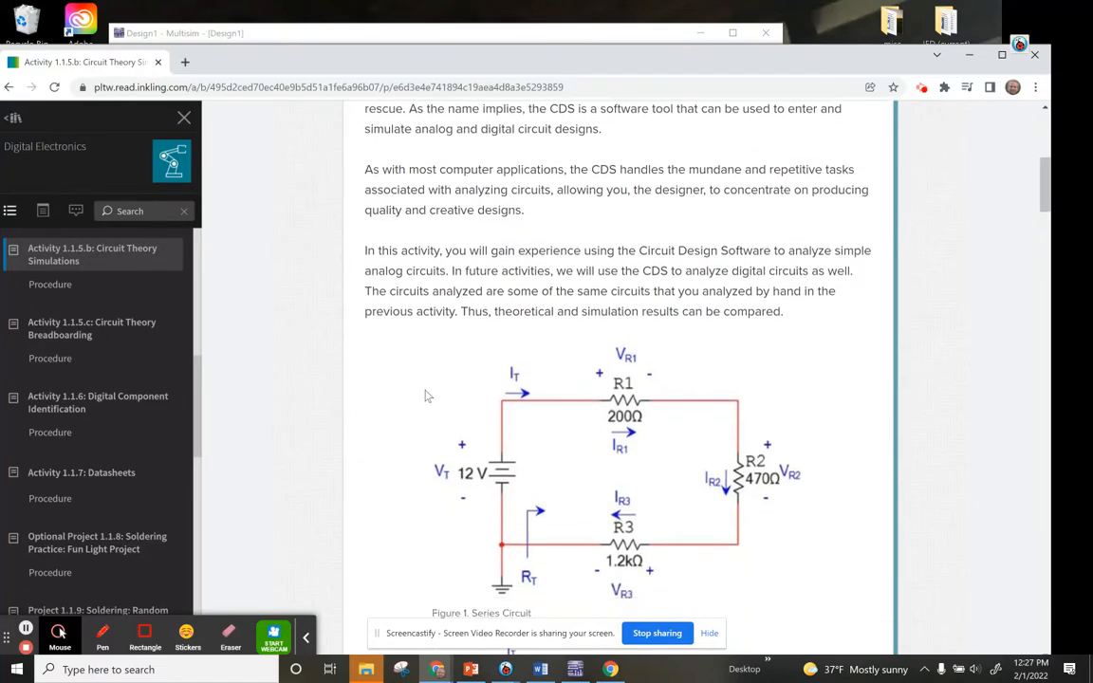
pyautogui.scroll(3, 474, 256)
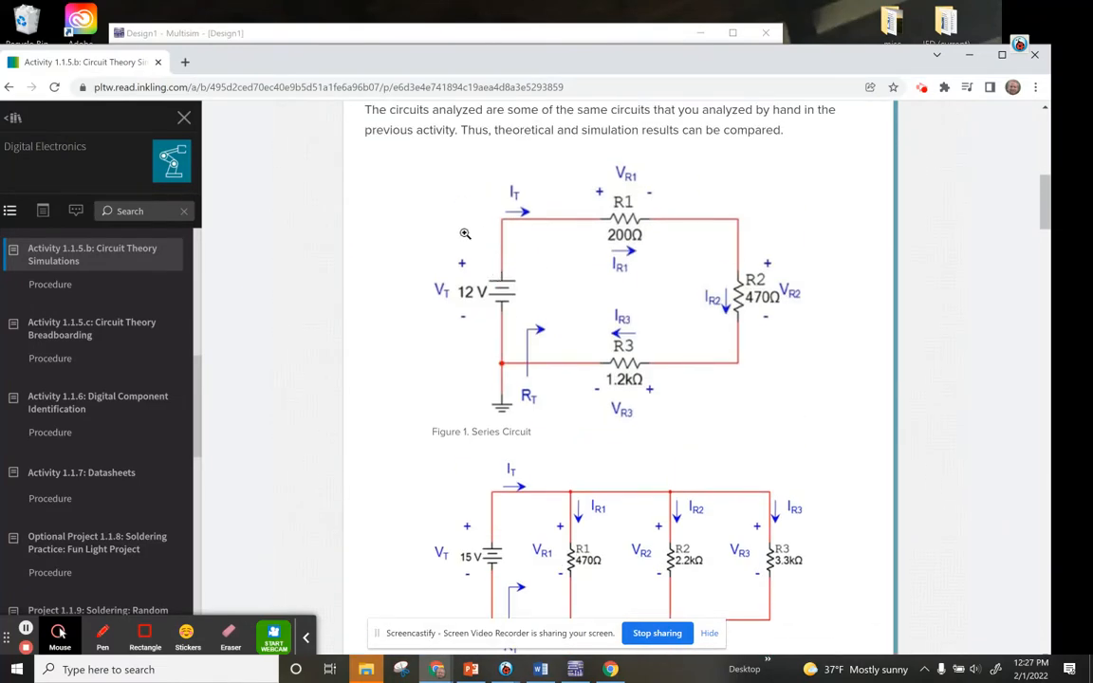
pyautogui.scroll(-4, 579, 365)
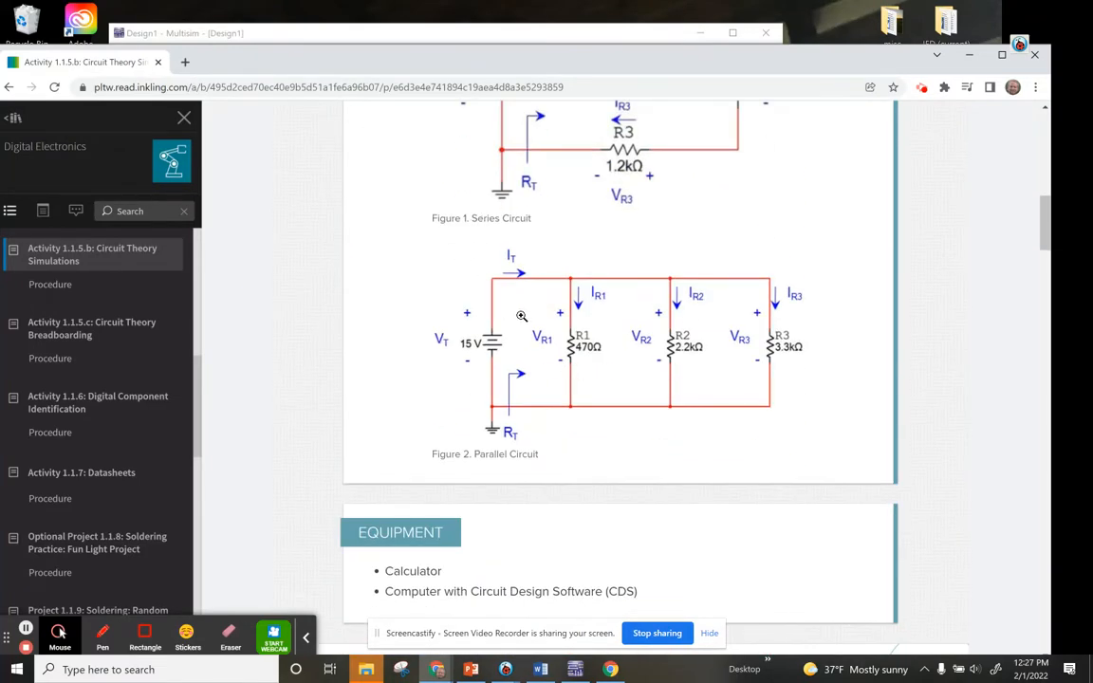
pyautogui.scroll(-7, 432, 316)
pyautogui.scroll(-4, 495, 319)
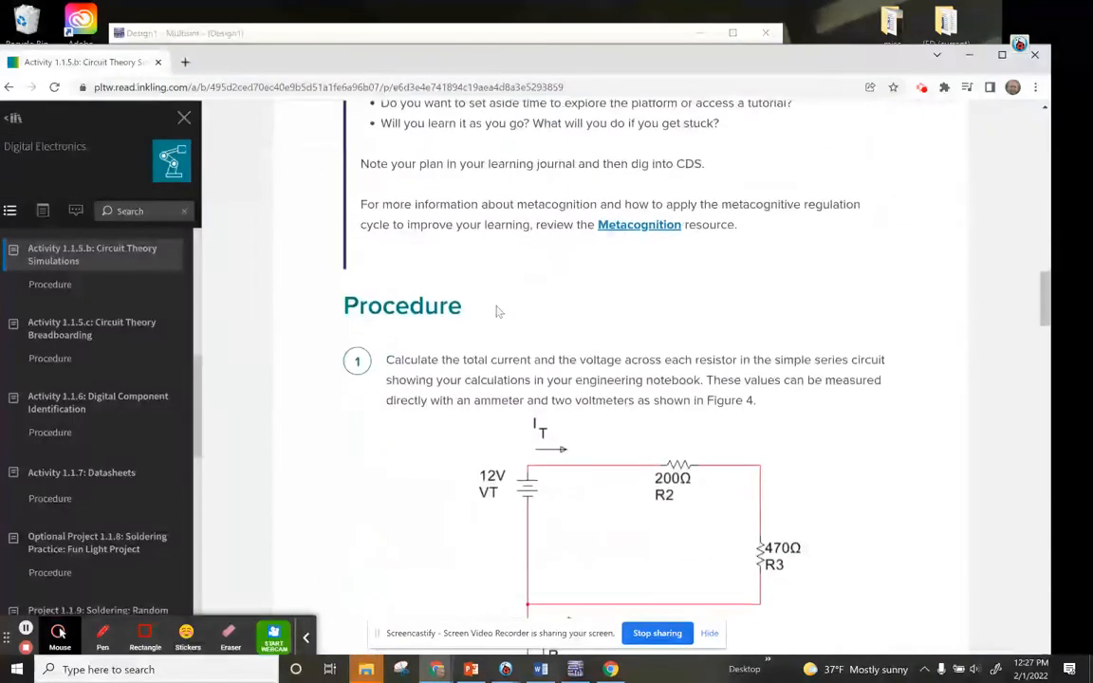
# Examine procedure steps 1 and 2, including the series circuit, its version with meters and the simulation instructions.
pyautogui.scroll(-1, 501, 306)
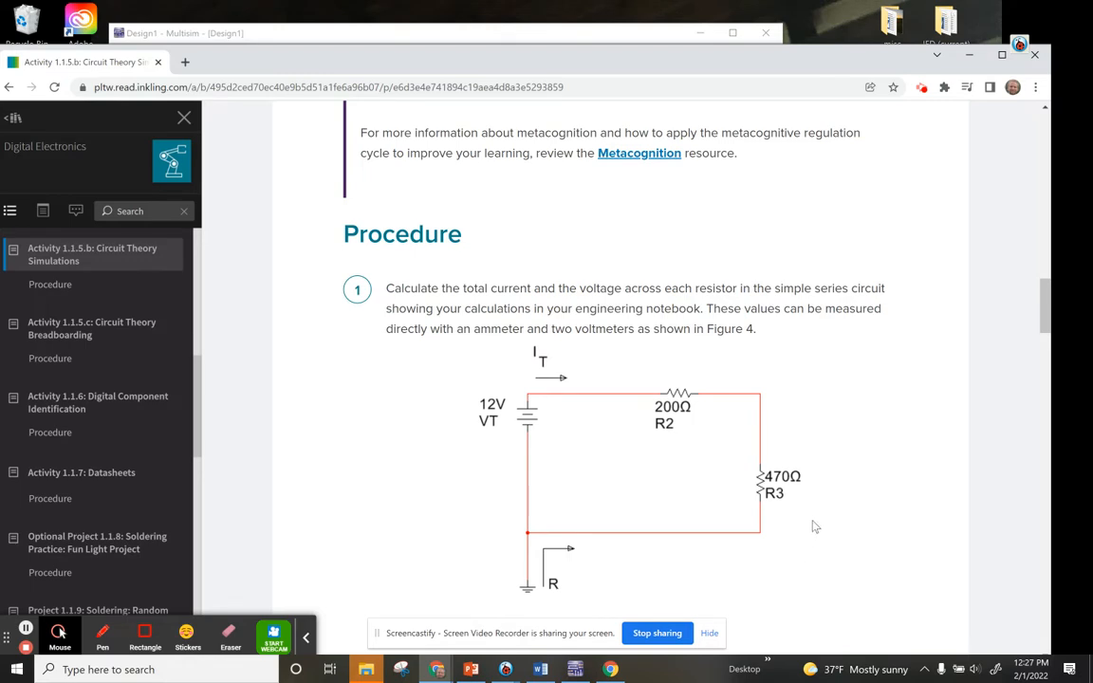
pyautogui.scroll(-3, 712, 470)
pyautogui.scroll(1, 669, 446)
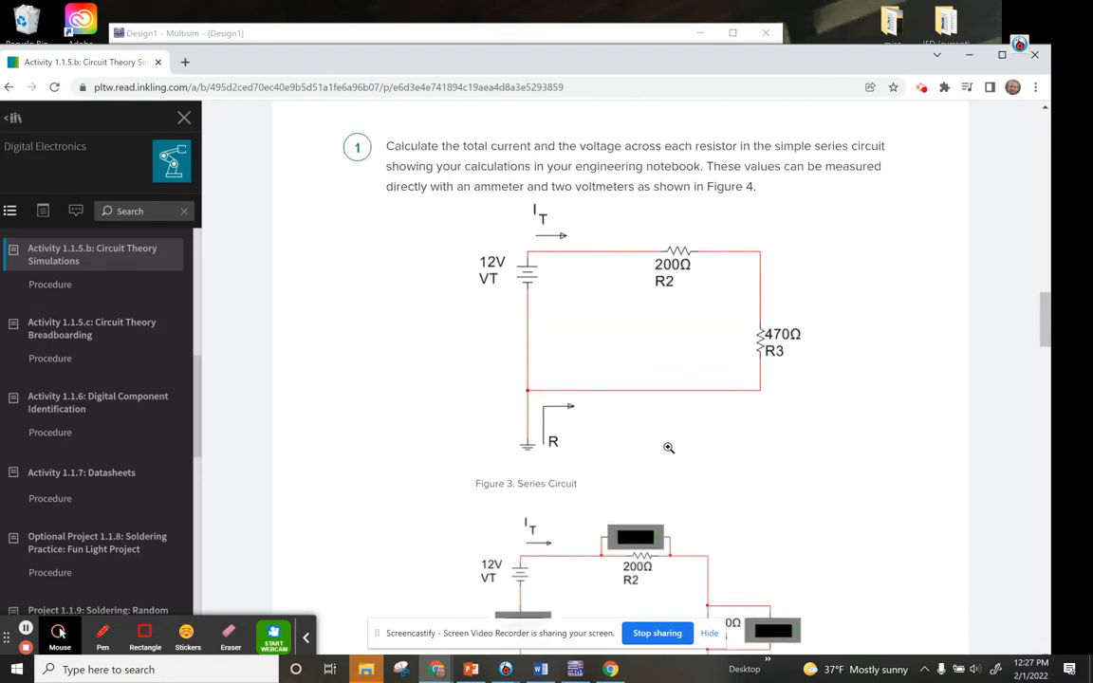
pyautogui.scroll(-3, 696, 441)
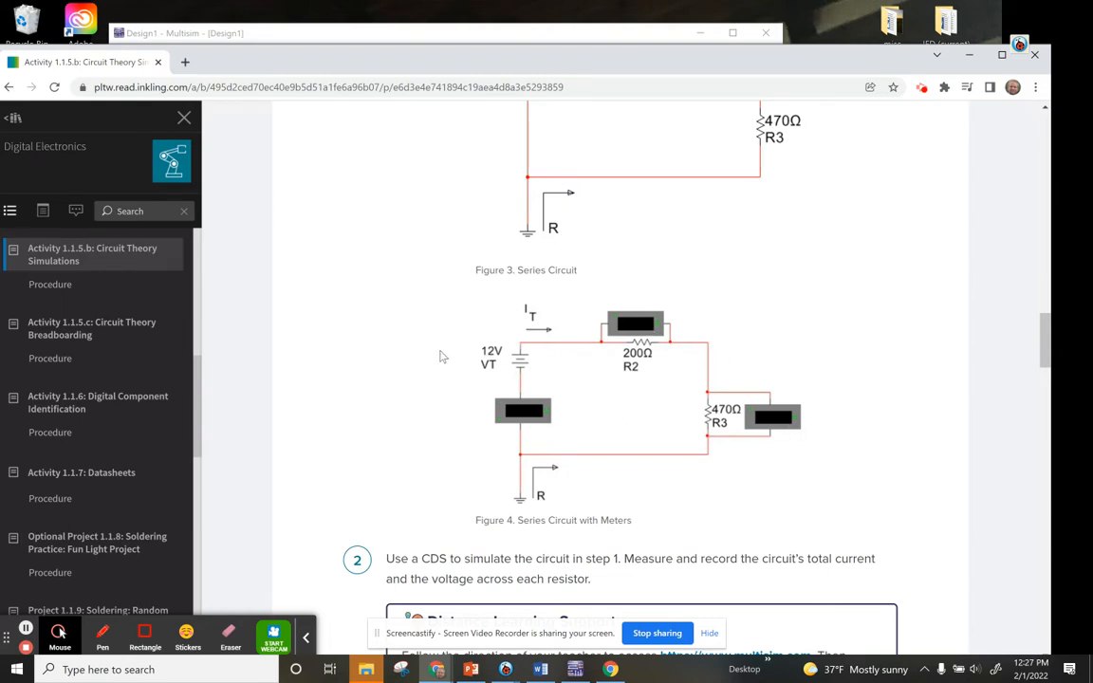
pyautogui.scroll(-2, 438, 351)
pyautogui.scroll(-2, 356, 232)
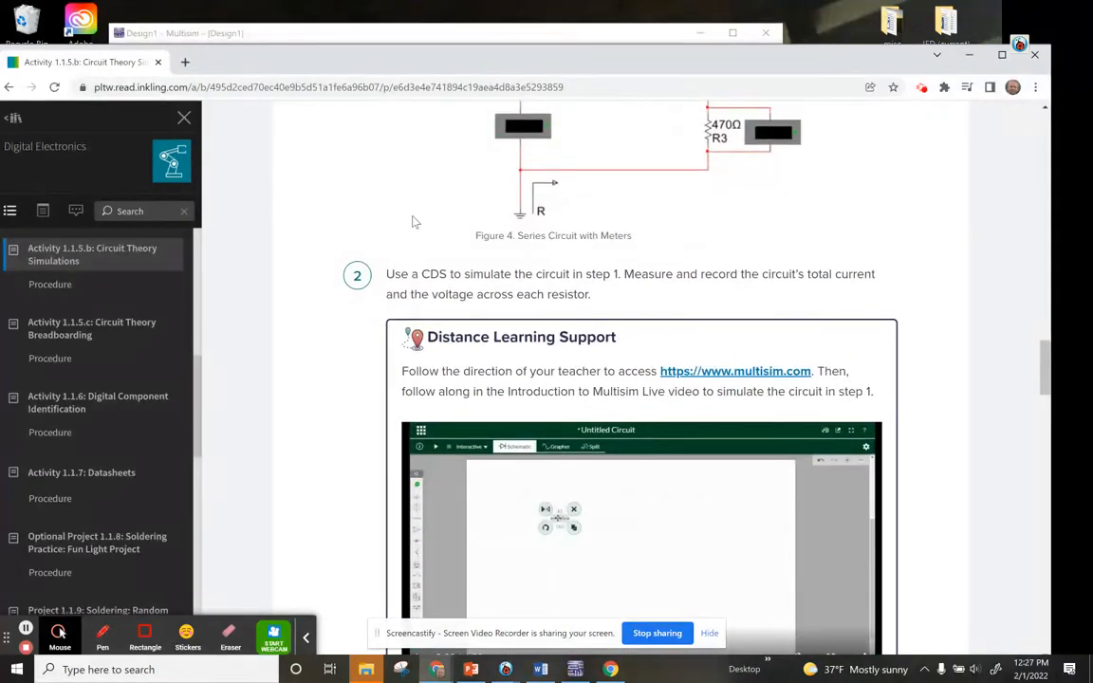
pyautogui.scroll(-2, 427, 204)
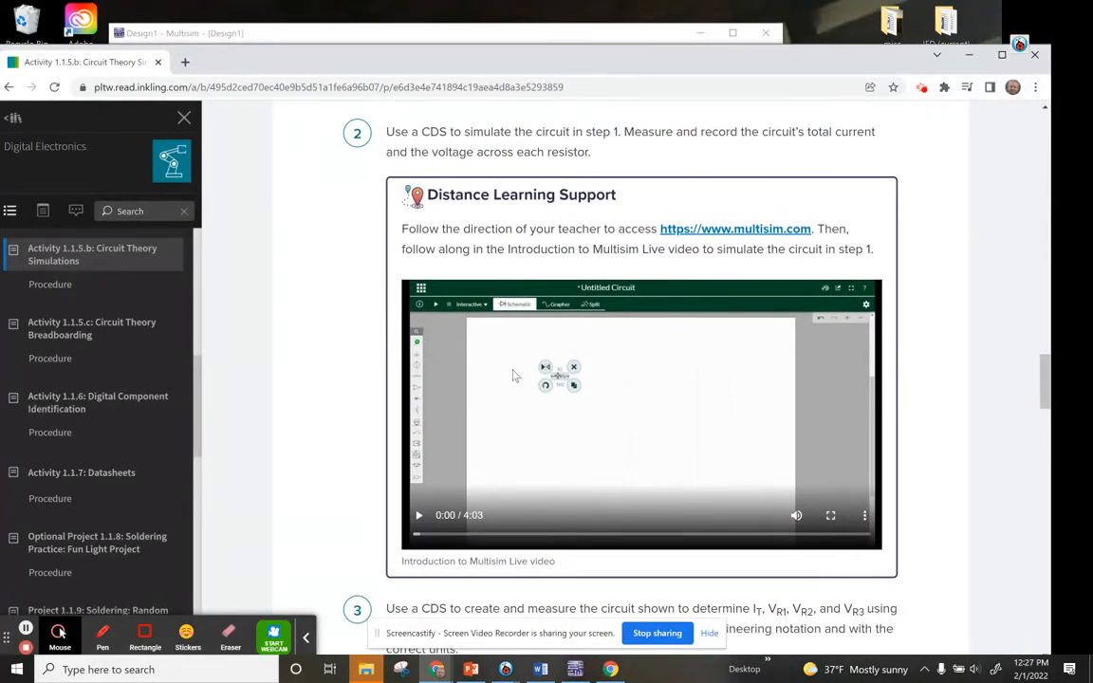
# Review procedure steps 3 to 7 with their series, parallel and compound circuits, through to the conclusion questions.
pyautogui.scroll(-5, 399, 441)
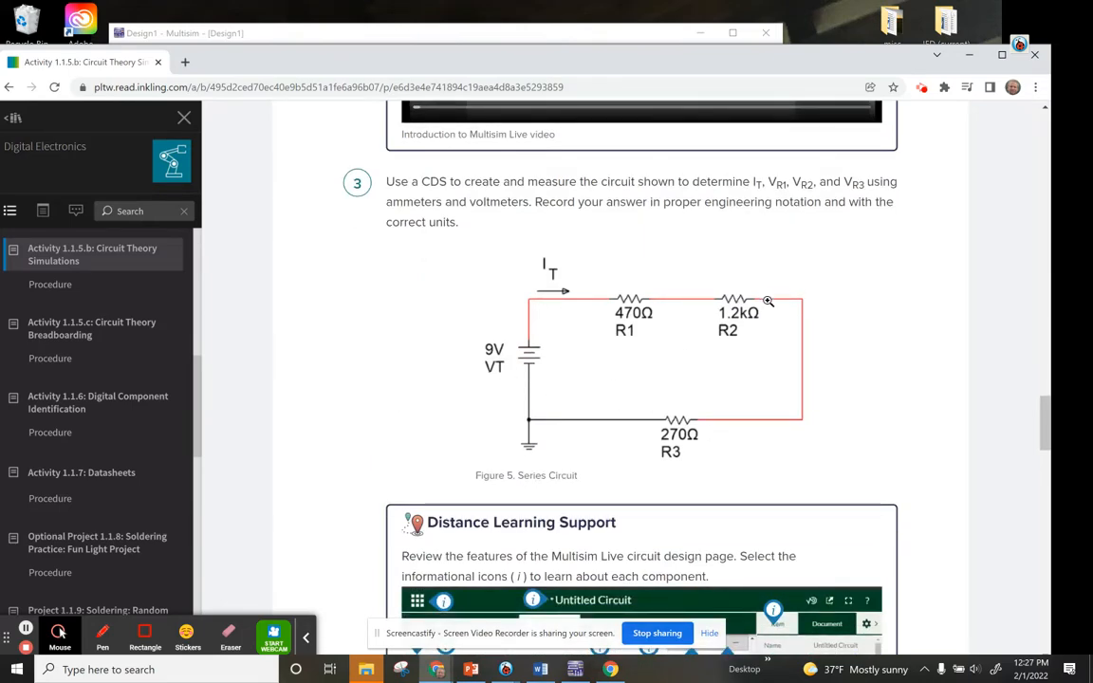
pyautogui.scroll(-3, 379, 384)
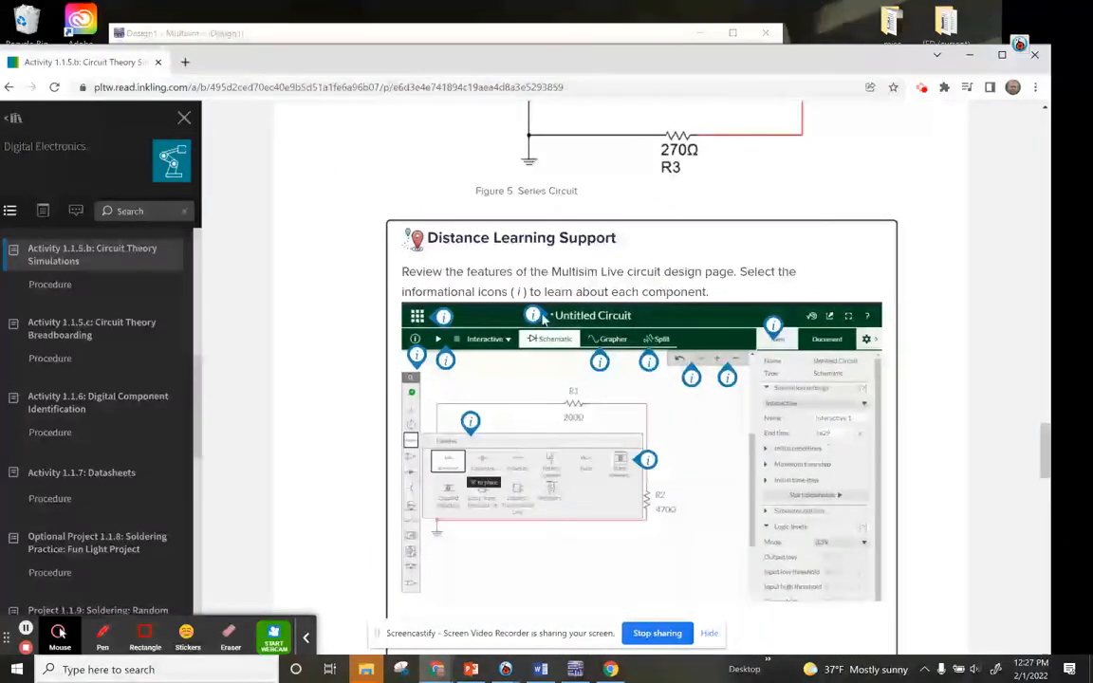
pyautogui.scroll(-4, 349, 347)
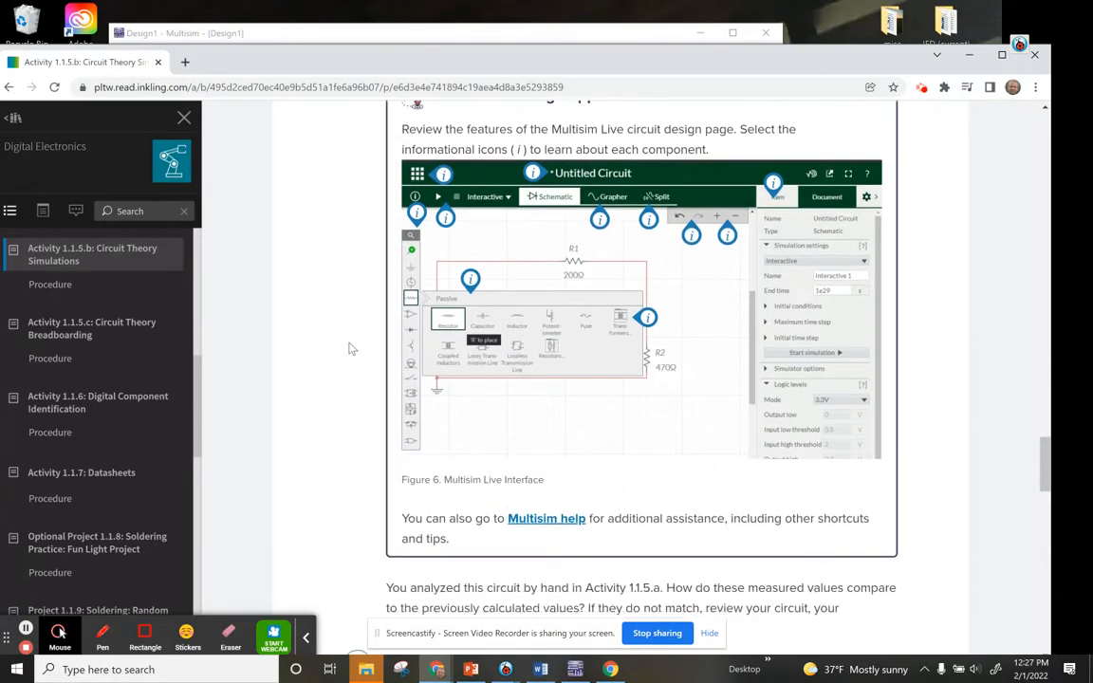
pyautogui.scroll(-2, 355, 347)
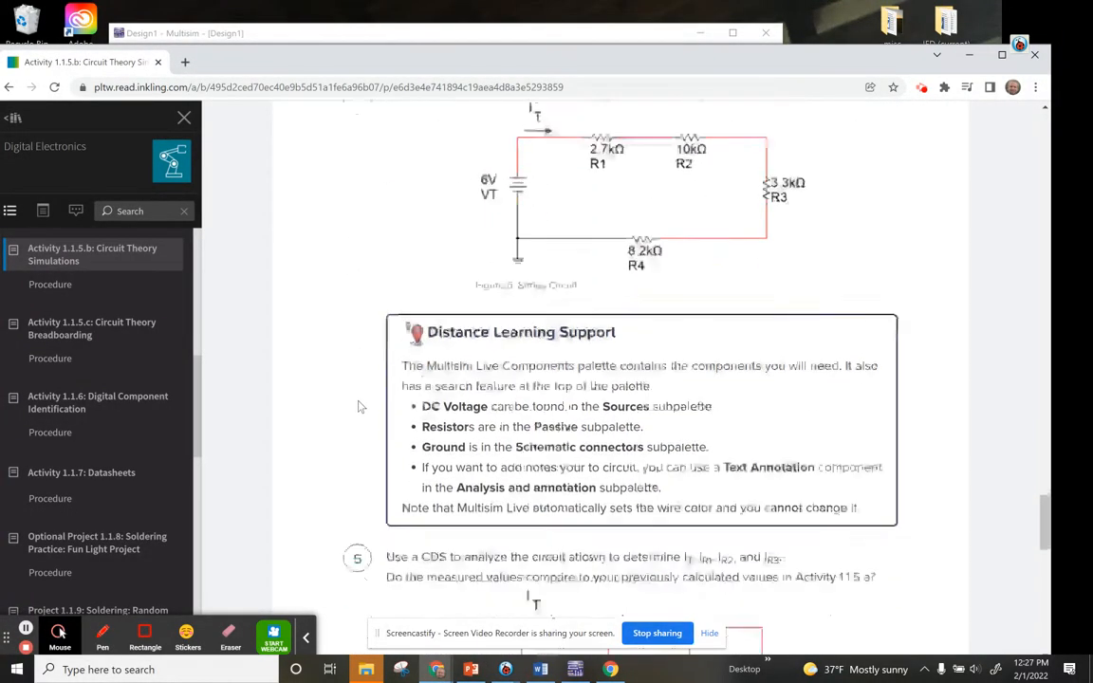
pyautogui.scroll(-4, 337, 365)
pyautogui.scroll(-3, 363, 400)
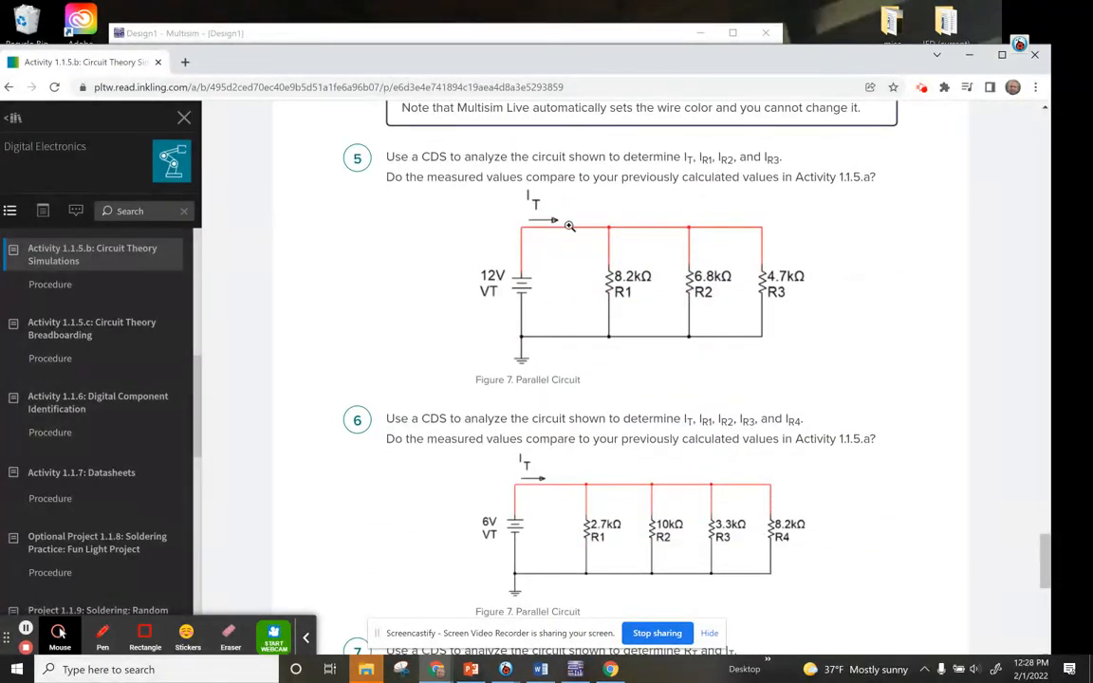
pyautogui.scroll(-3, 439, 351)
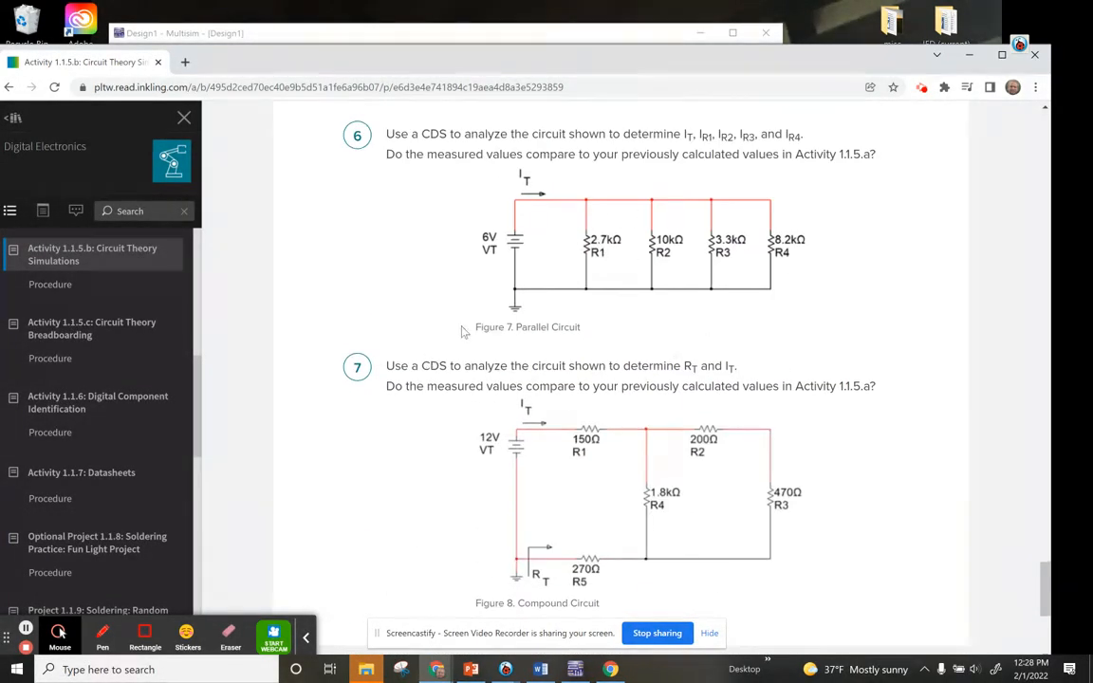
pyautogui.scroll(-3, 458, 328)
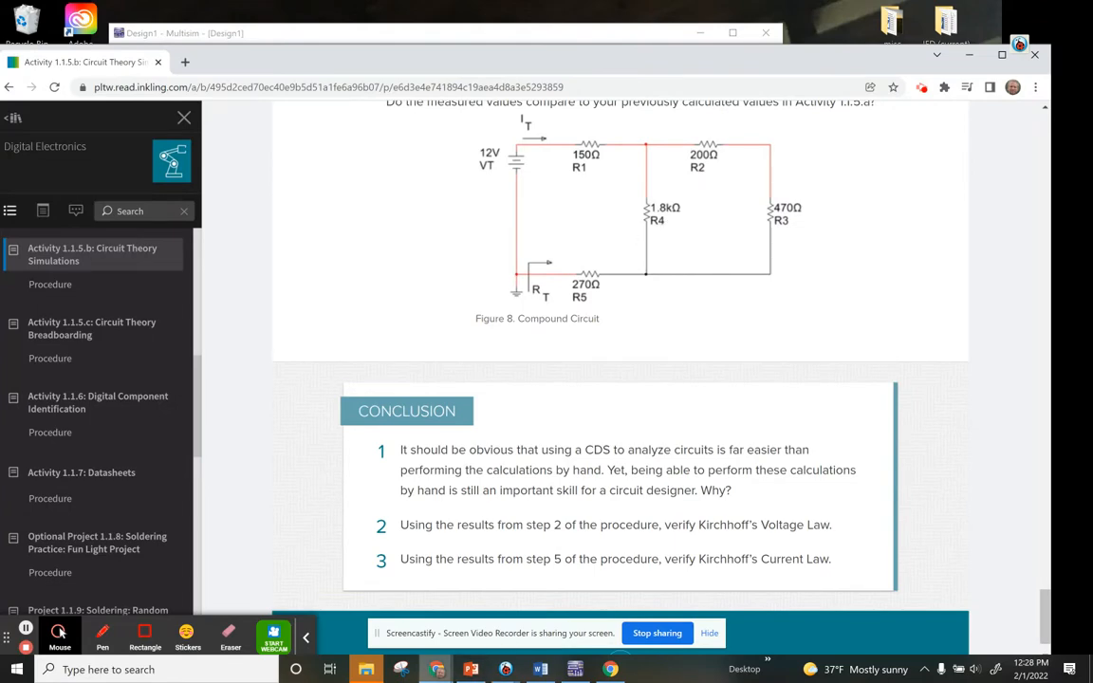
# Switch to the 1.1.5b submission sheet in Word and review the circuit #1 screenshot box, measurement fields and comparison question.
pyautogui.click(540, 669)
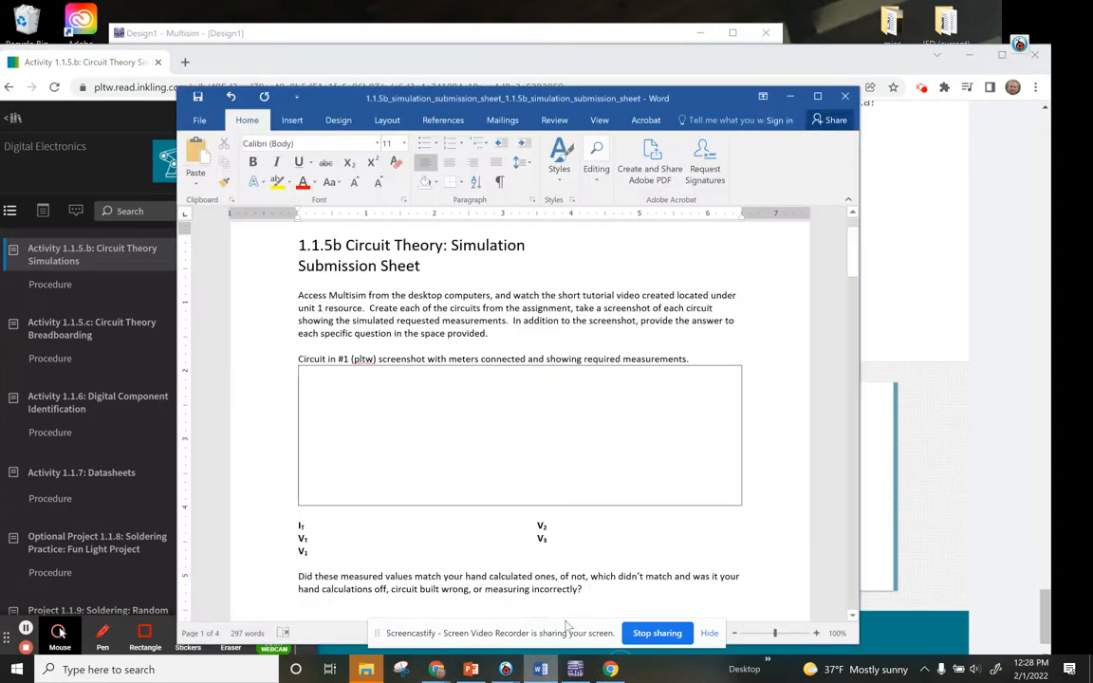
pyautogui.moveTo(489, 104); pyautogui.dragTo(478, 67)
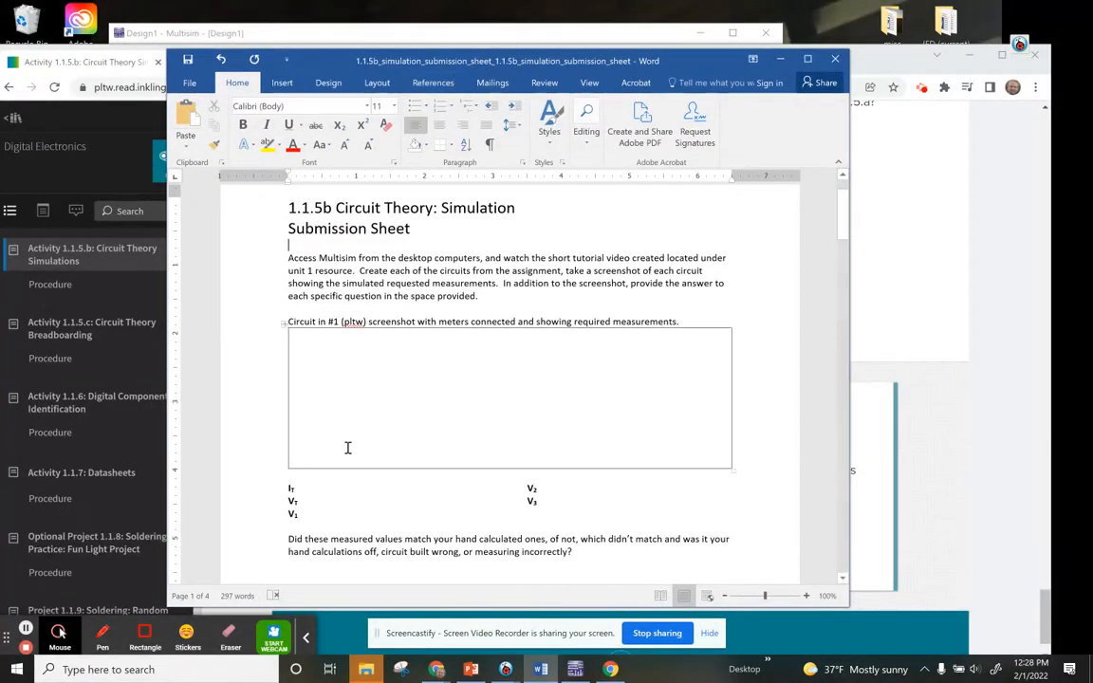
pyautogui.click(492, 384)
pyautogui.scroll(-2, 515, 397)
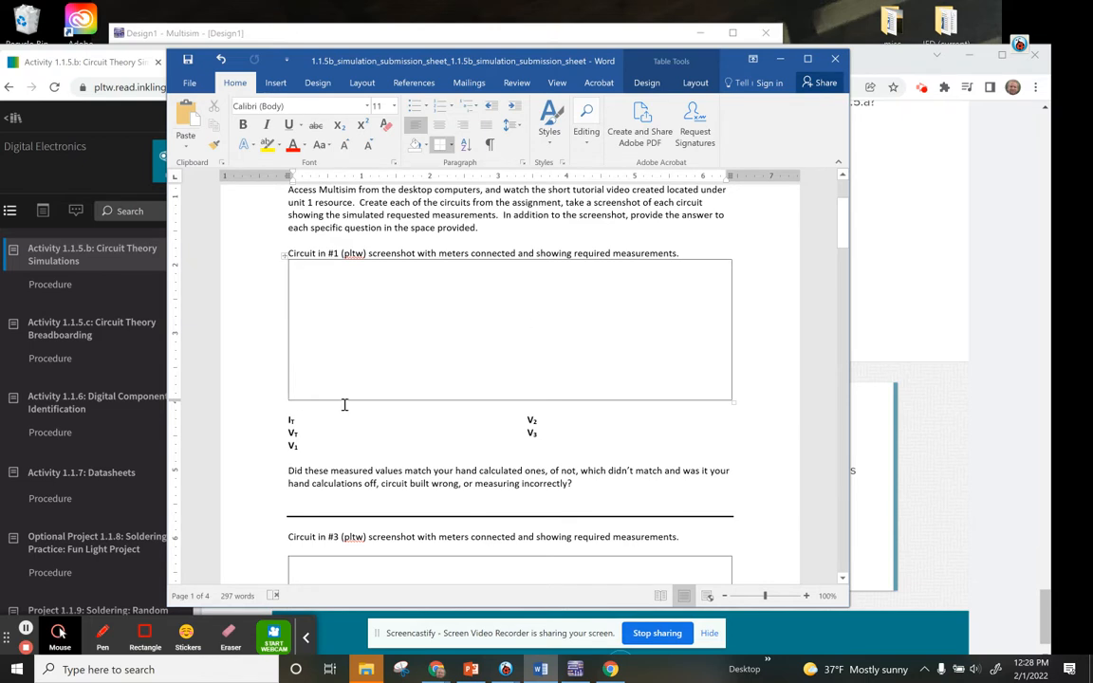
pyautogui.click(307, 421)
pyautogui.write('T')
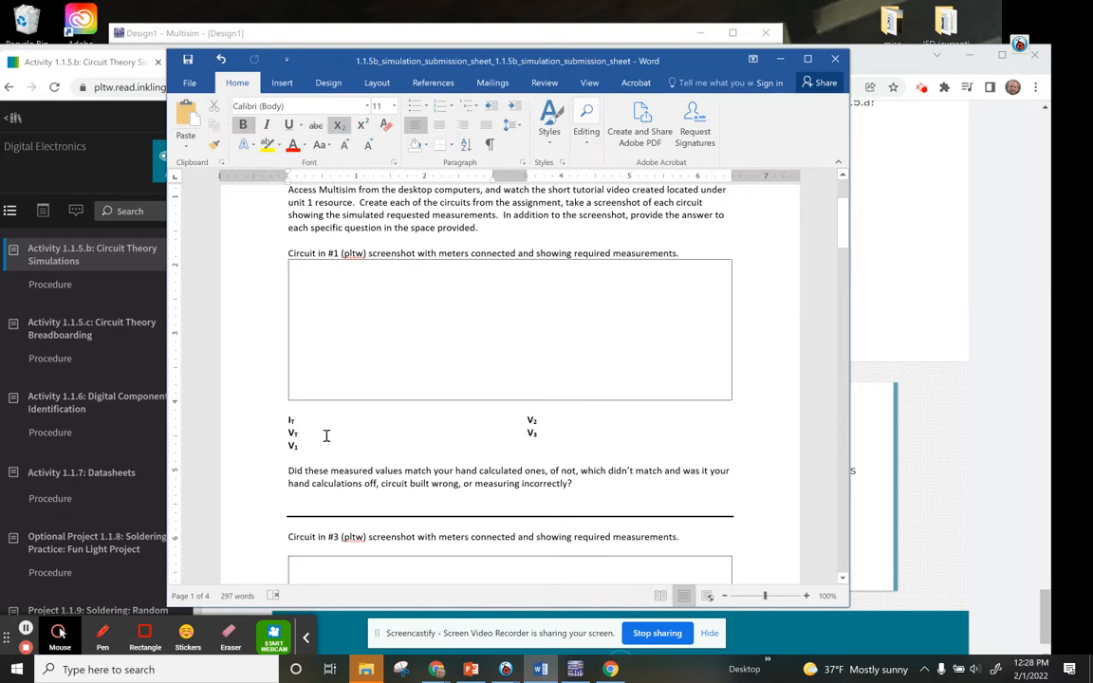
pyautogui.moveTo(290, 470); pyautogui.dragTo(356, 459)
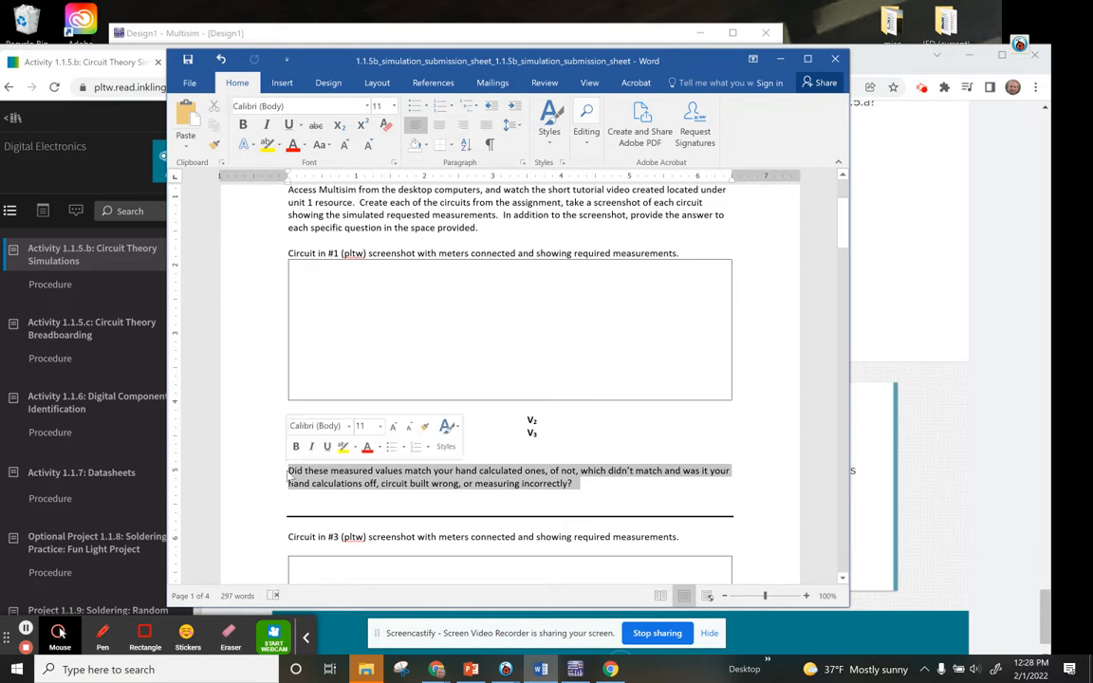
pyautogui.click(334, 501)
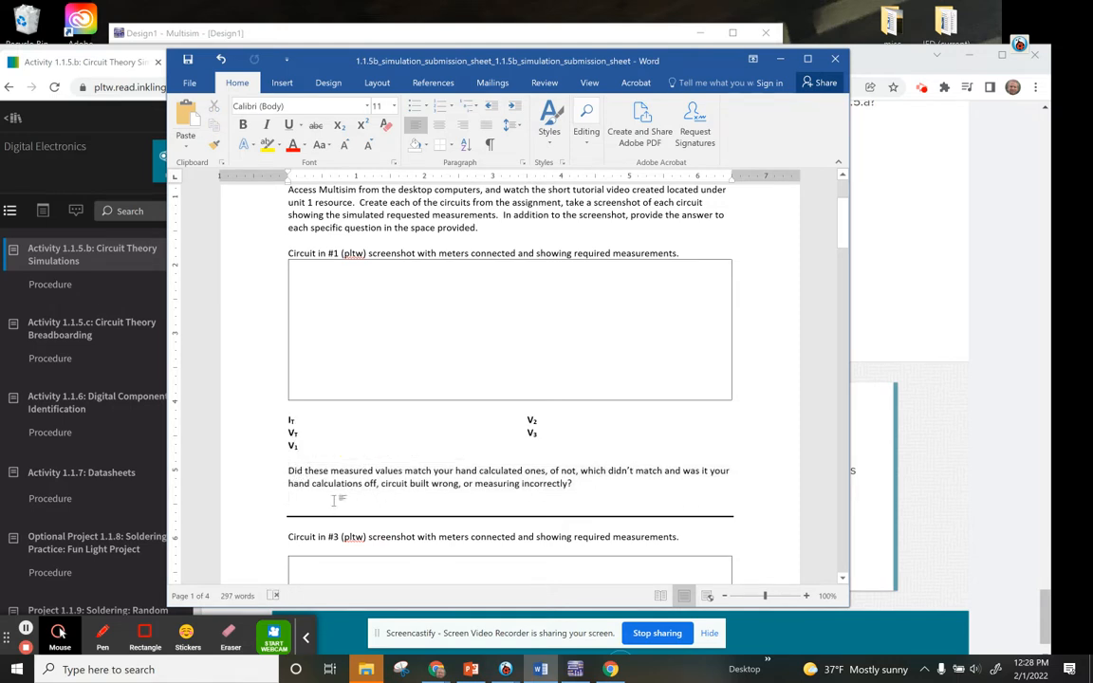
# Switch to Multisim, look up "mult" in the Windows search to show where the program is found, and maximize the Design1 window.
pyautogui.click(326, 33)
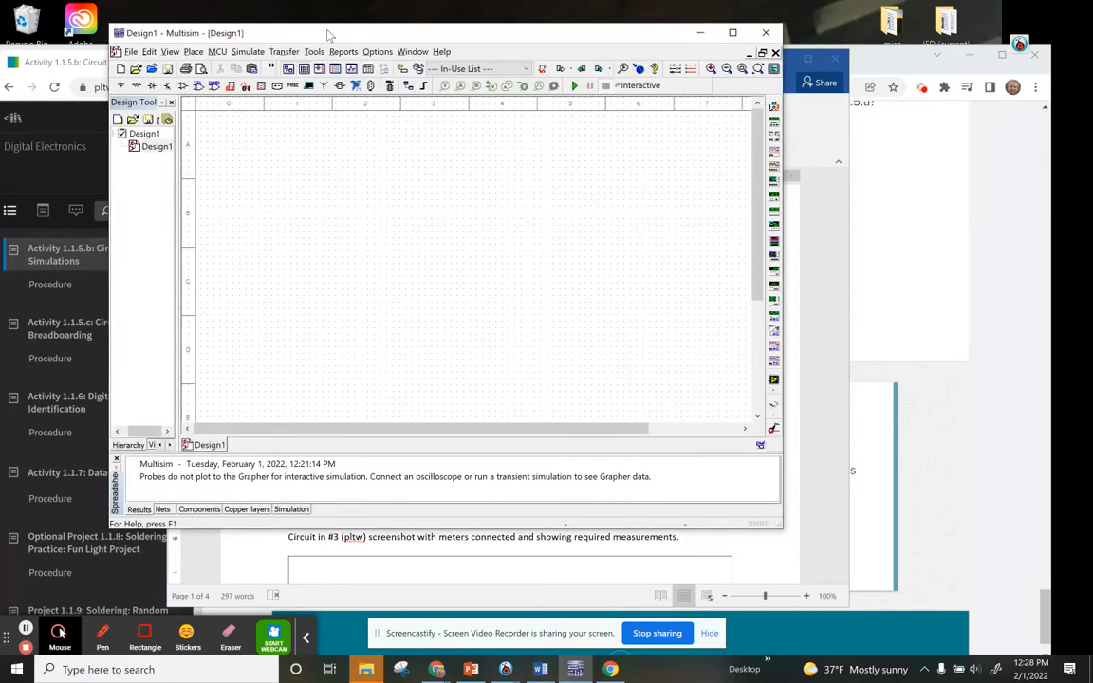
pyautogui.click(95, 669)
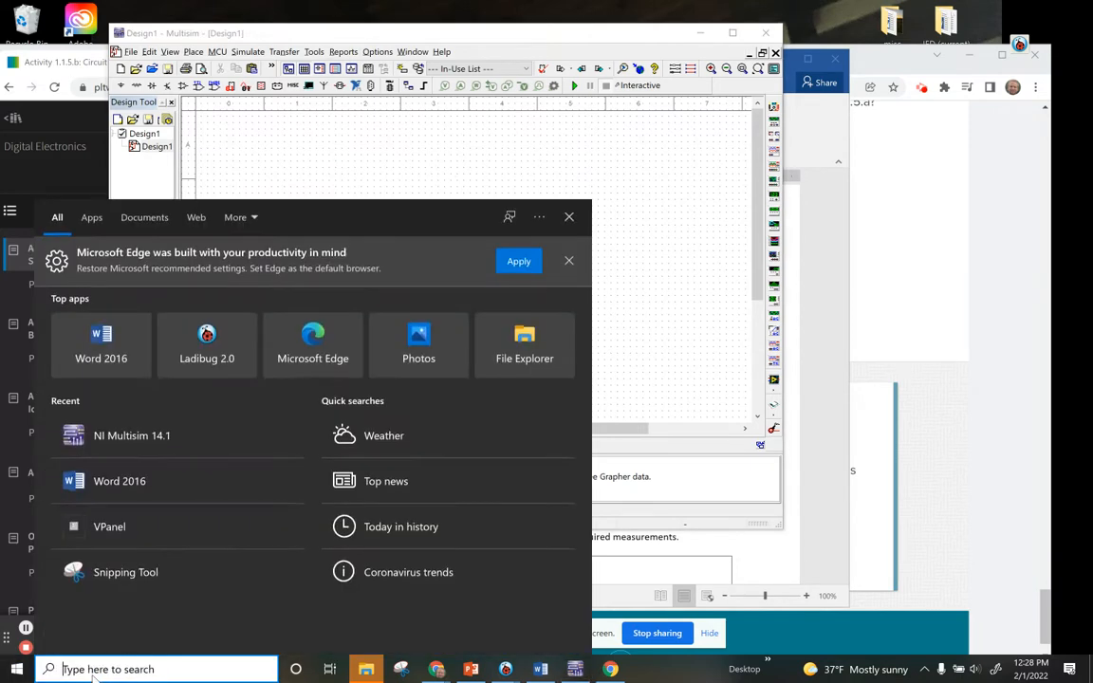
pyautogui.write('mult')
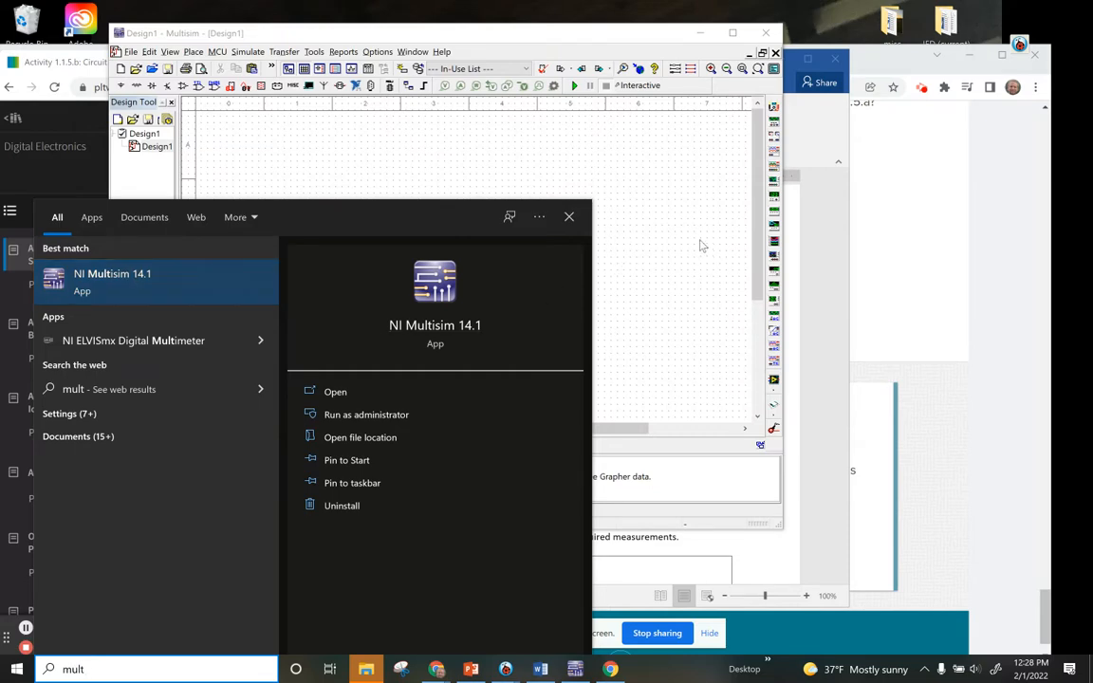
pyautogui.click(655, 32)
pyautogui.doubleClick(665, 29)
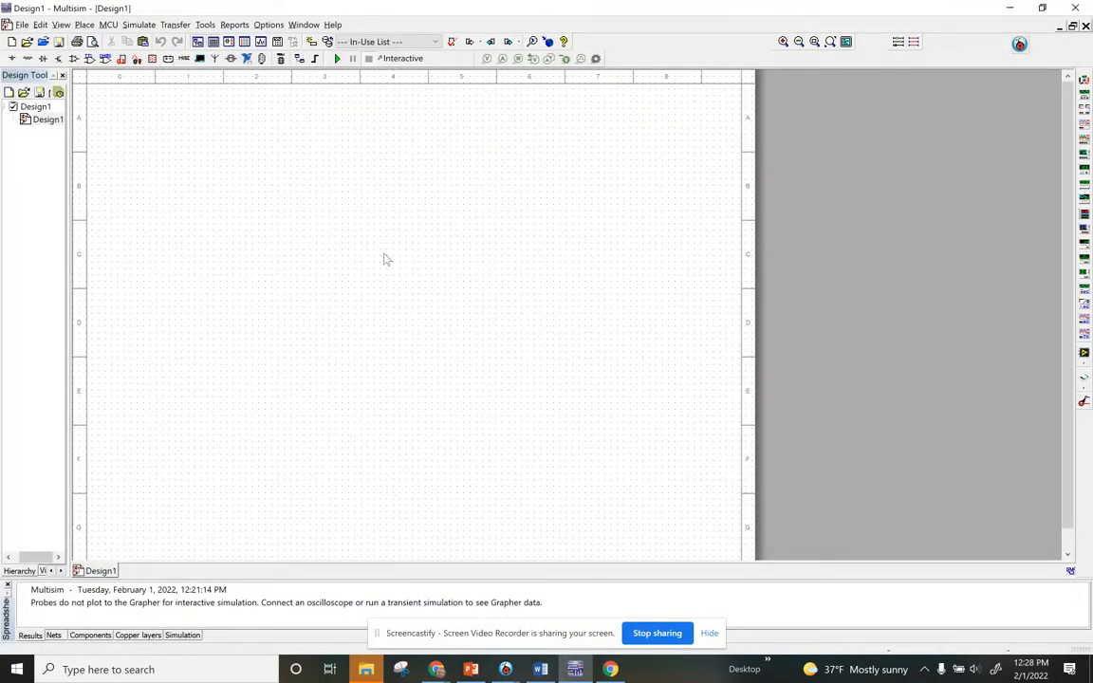
# Place a DC_POWER source from the POWER_SOURCES family on the upper-left part of the blank Design1 schematic.
pyautogui.scroll(2, 418, 289)
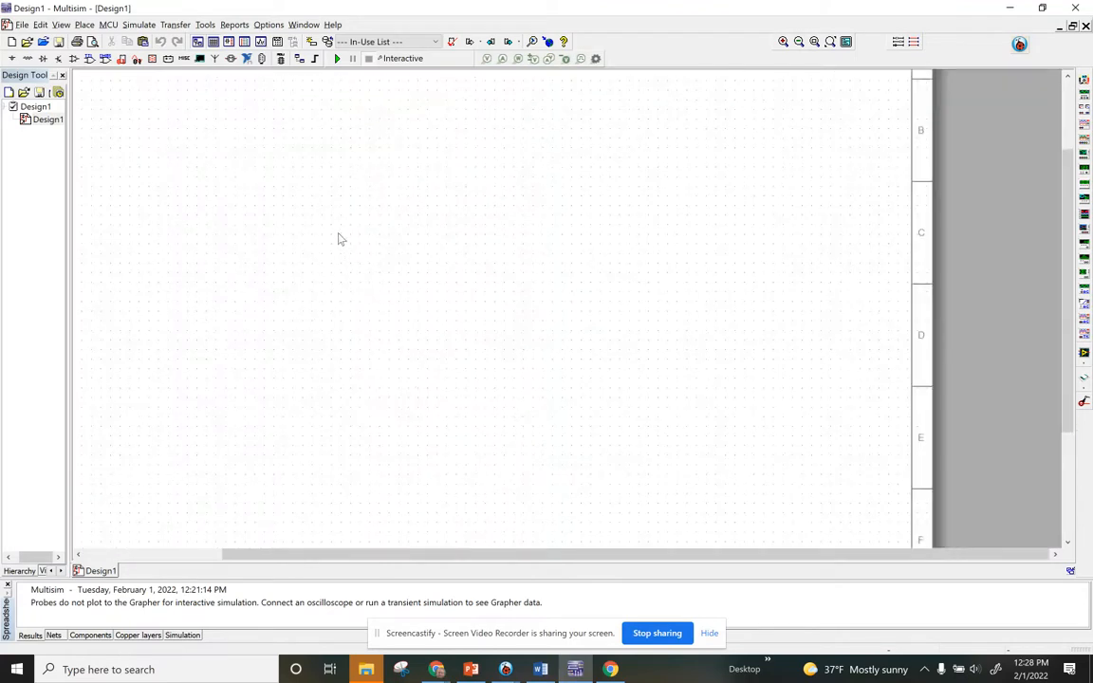
pyautogui.moveTo(345, 285); pyautogui.dragTo(490, 339)
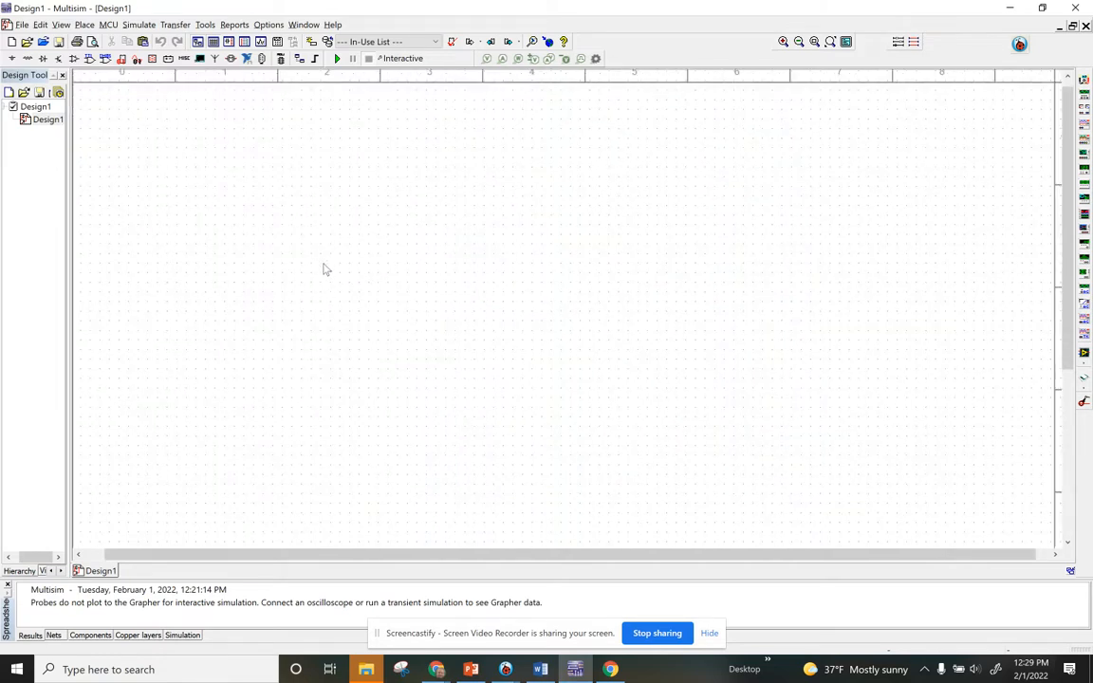
pyautogui.click(12, 60)
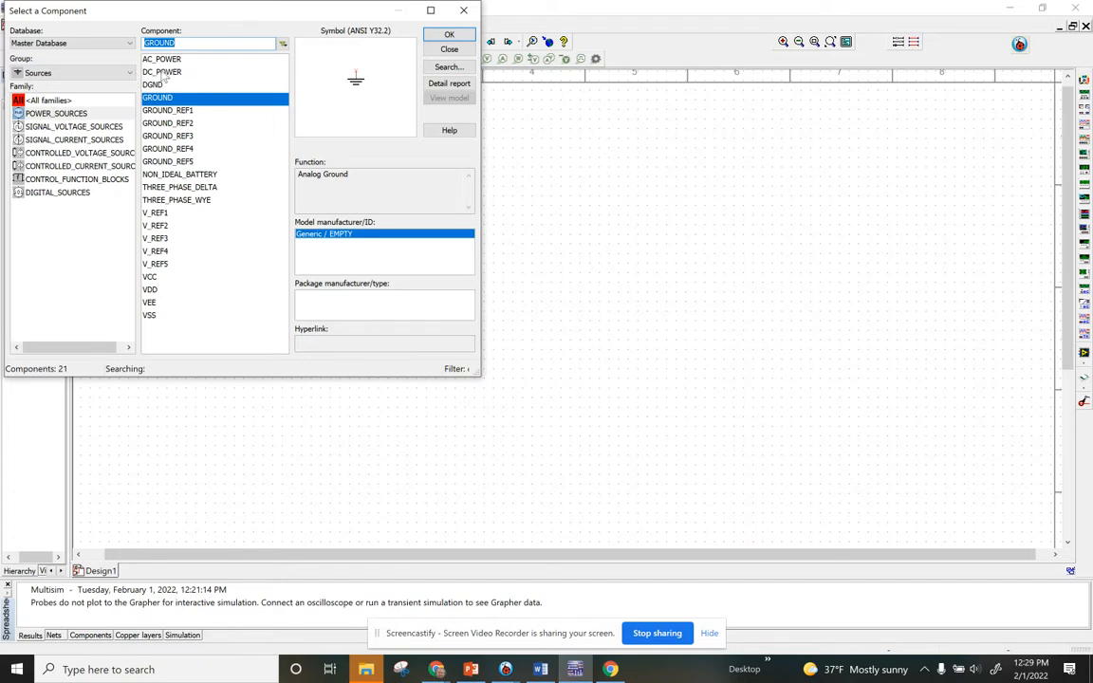
pyautogui.click(44, 115)
pyautogui.click(153, 72)
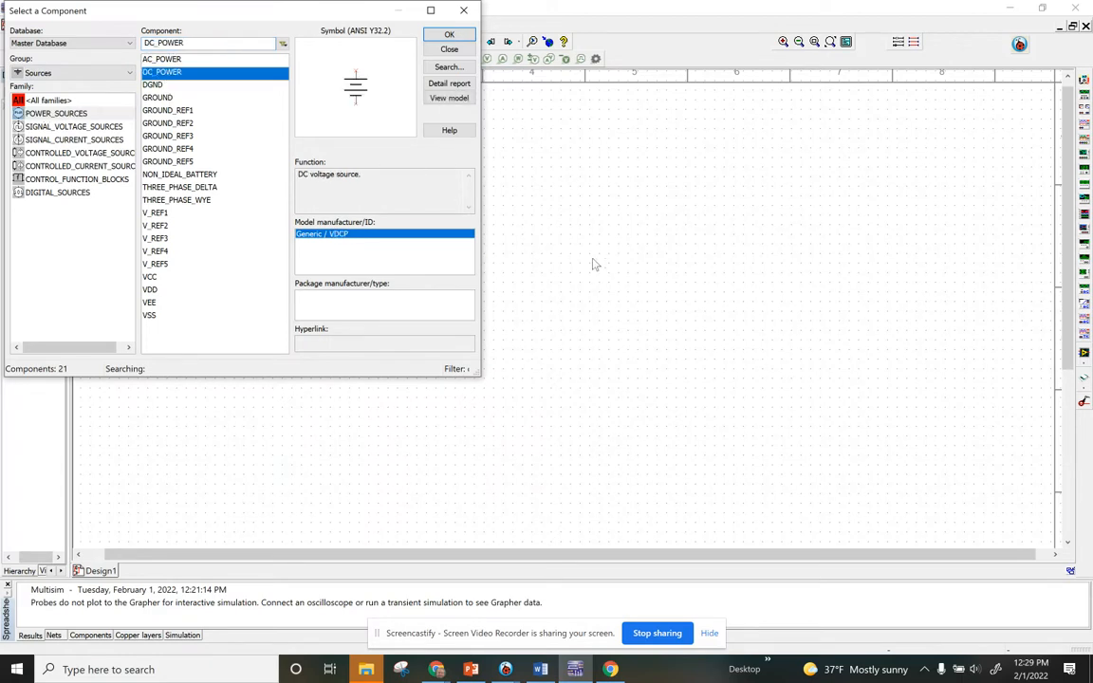
pyautogui.click(570, 287)
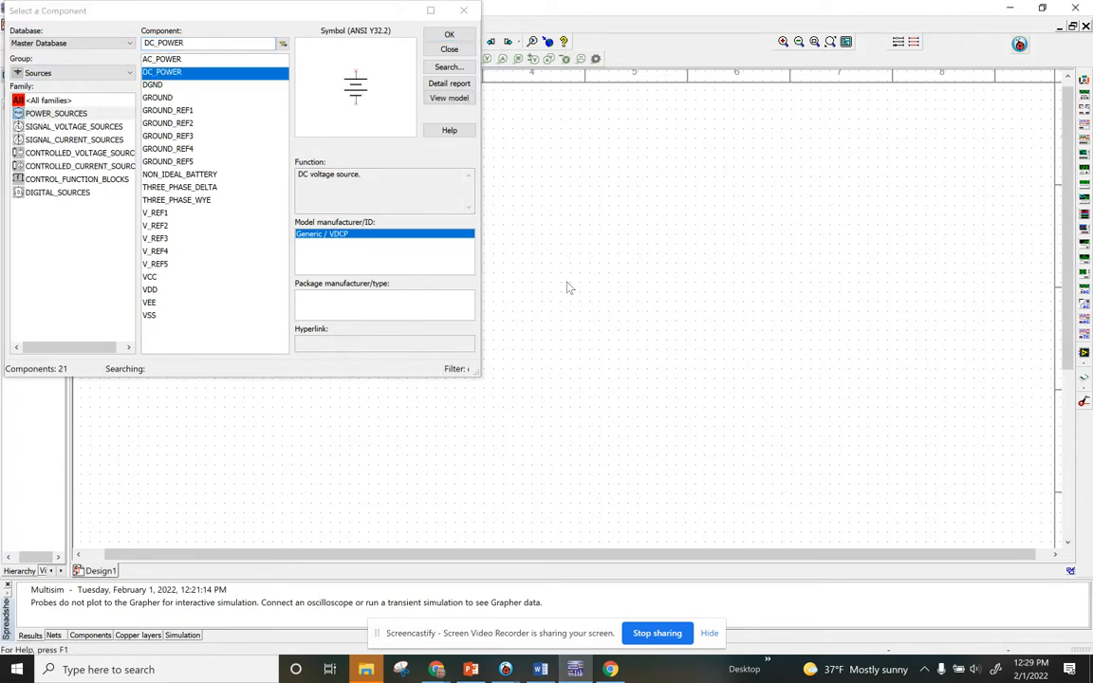
pyautogui.click(449, 34)
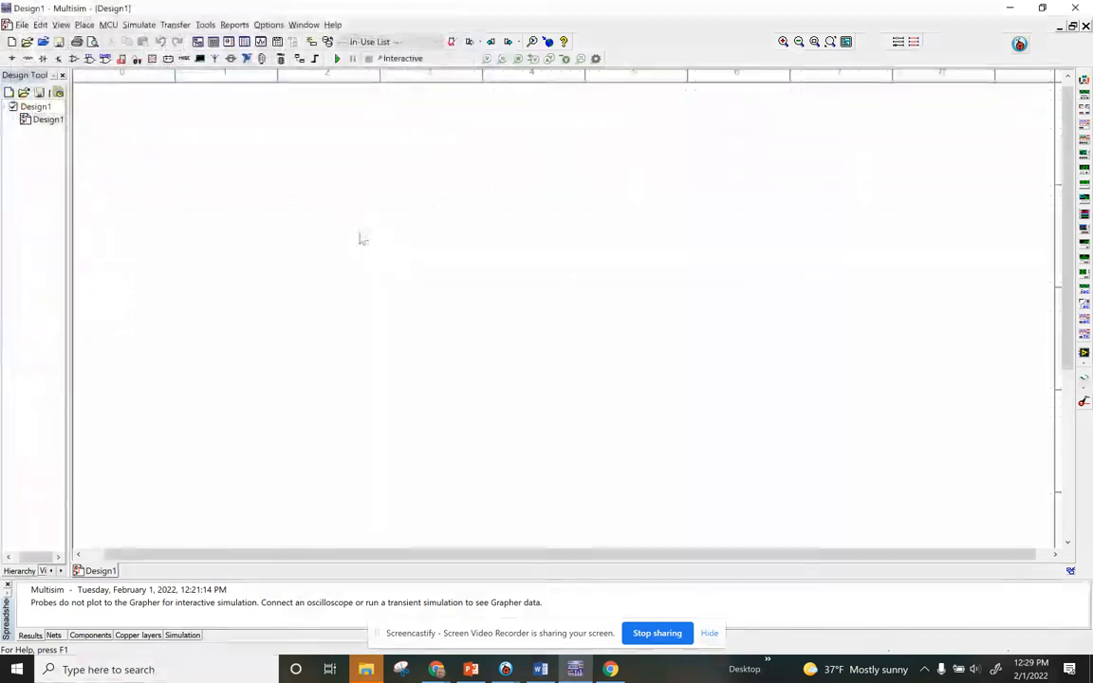
pyautogui.click(362, 239)
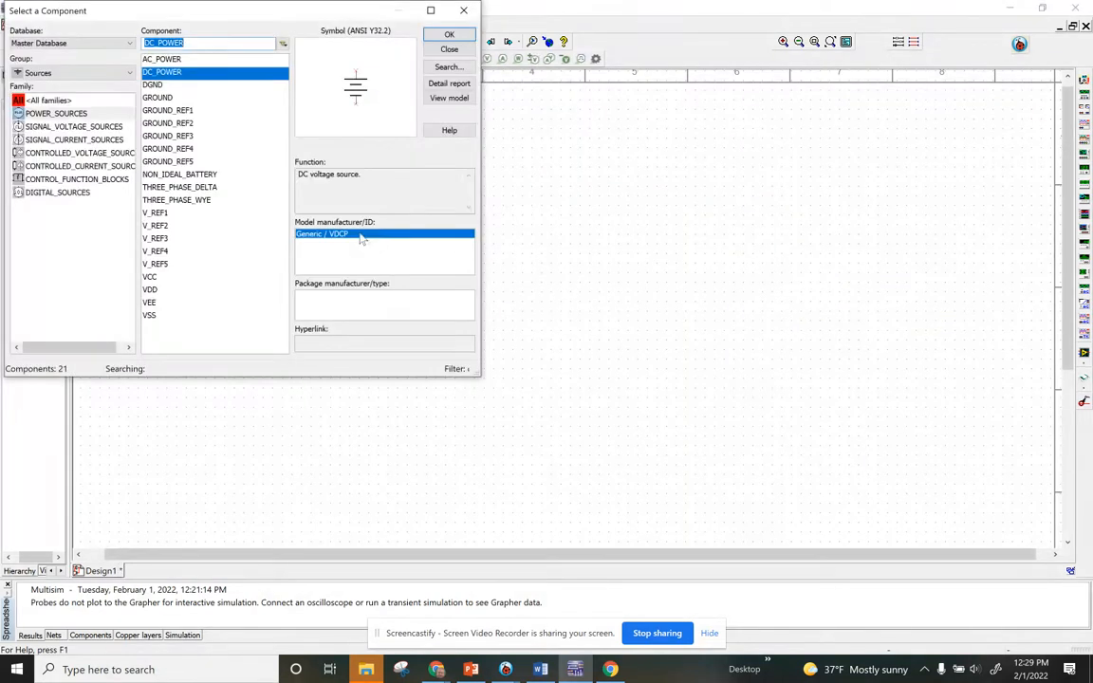
# Place a GROUND component from the POWER_SOURCES family below the DC source.
pyautogui.click(157, 98)
pyautogui.click(449, 34)
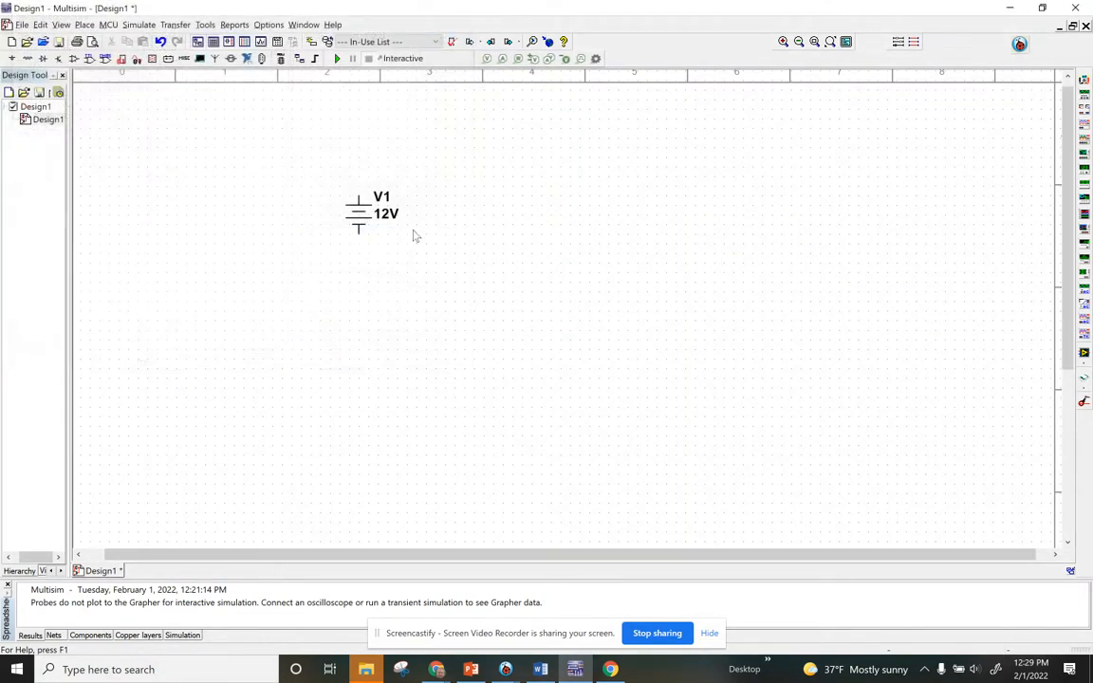
pyautogui.click(376, 322)
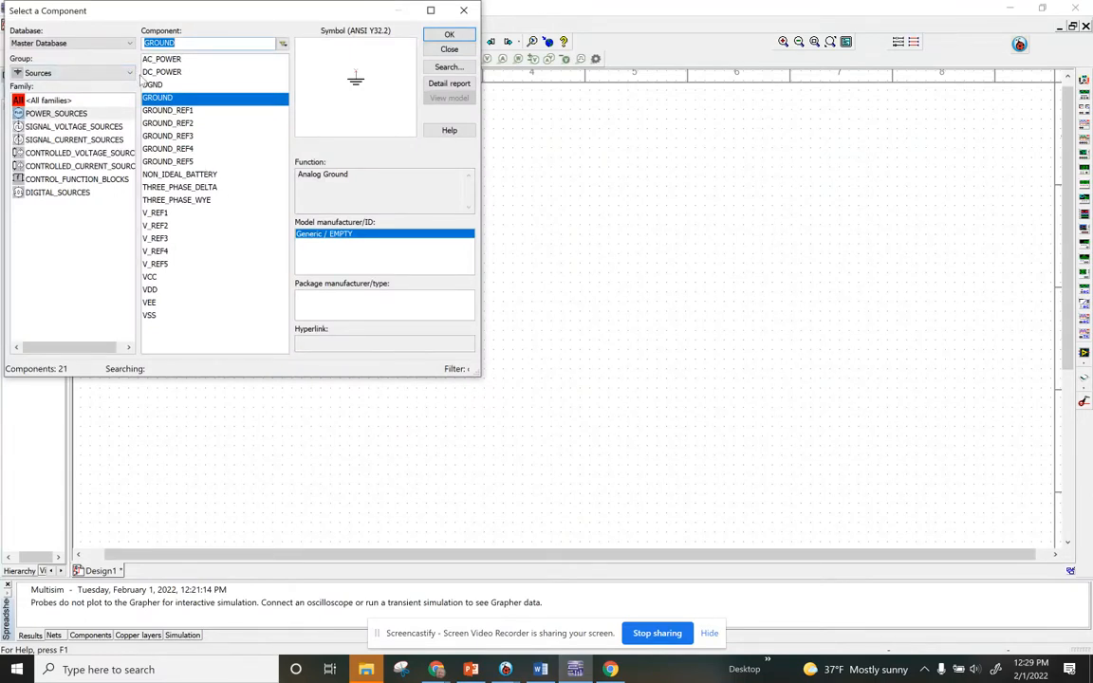
# Place a 220 Ω resistor from the Basic group's RESISTOR family to the right of the DC source.
pyautogui.click(131, 73)
pyautogui.click(34, 112)
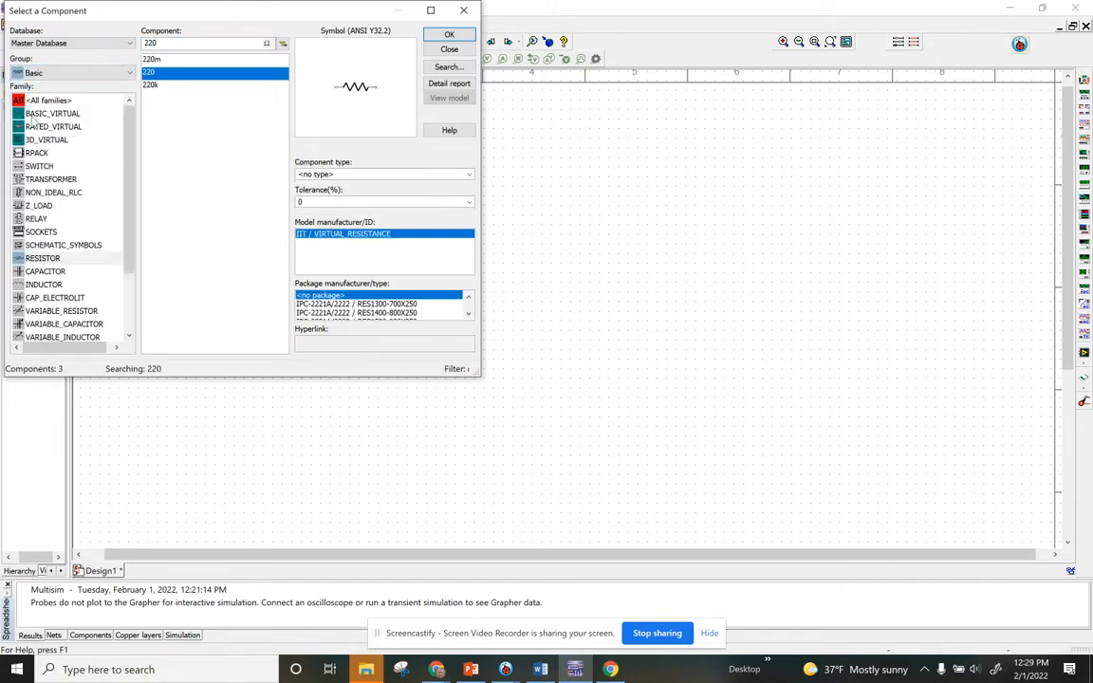
pyautogui.click(42, 259)
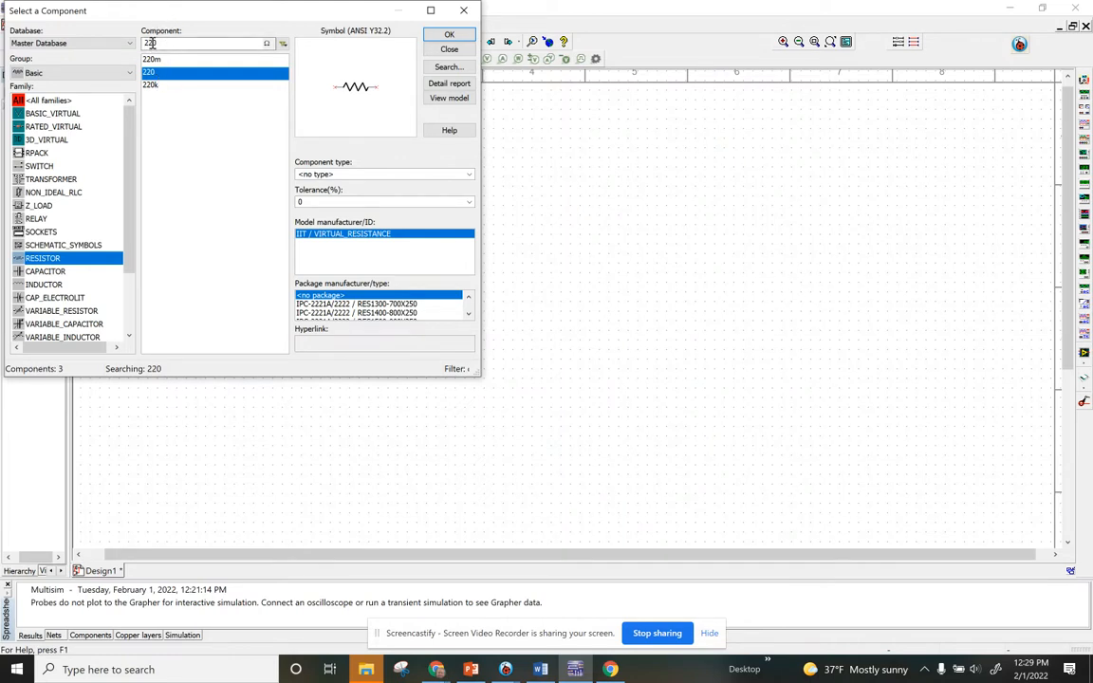
pyautogui.click(449, 34)
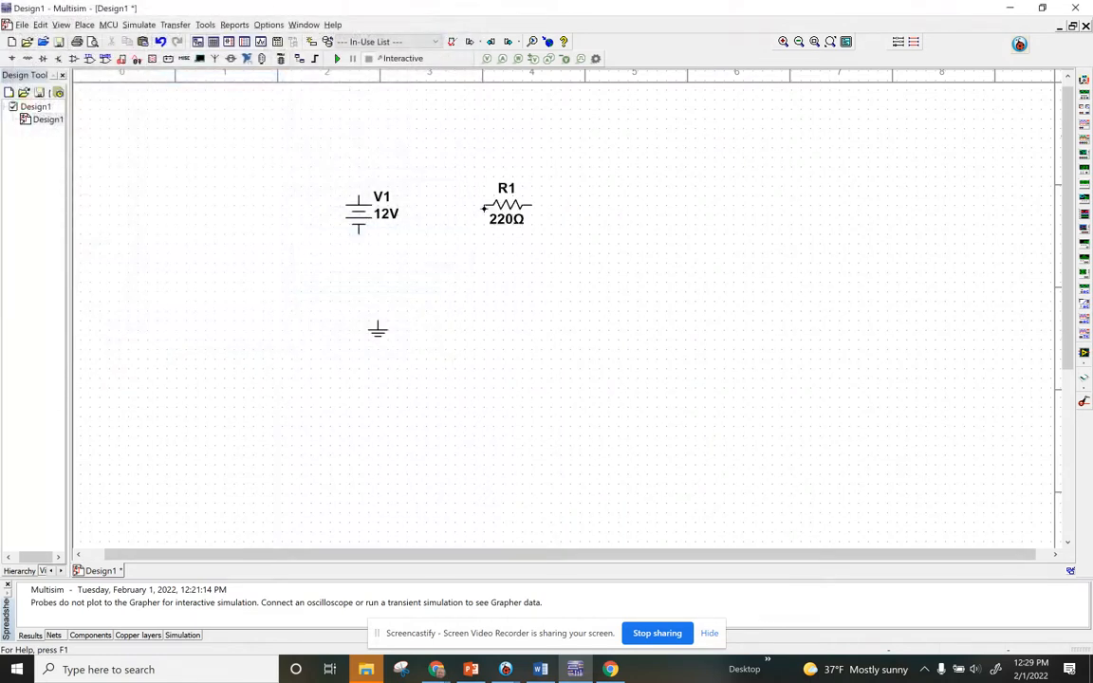
pyautogui.click(508, 204)
# Place a 500 Ω resistor below and slightly right of the 220 Ω resistor.
pyautogui.moveTo(174, 42); pyautogui.dragTo(122, 42)
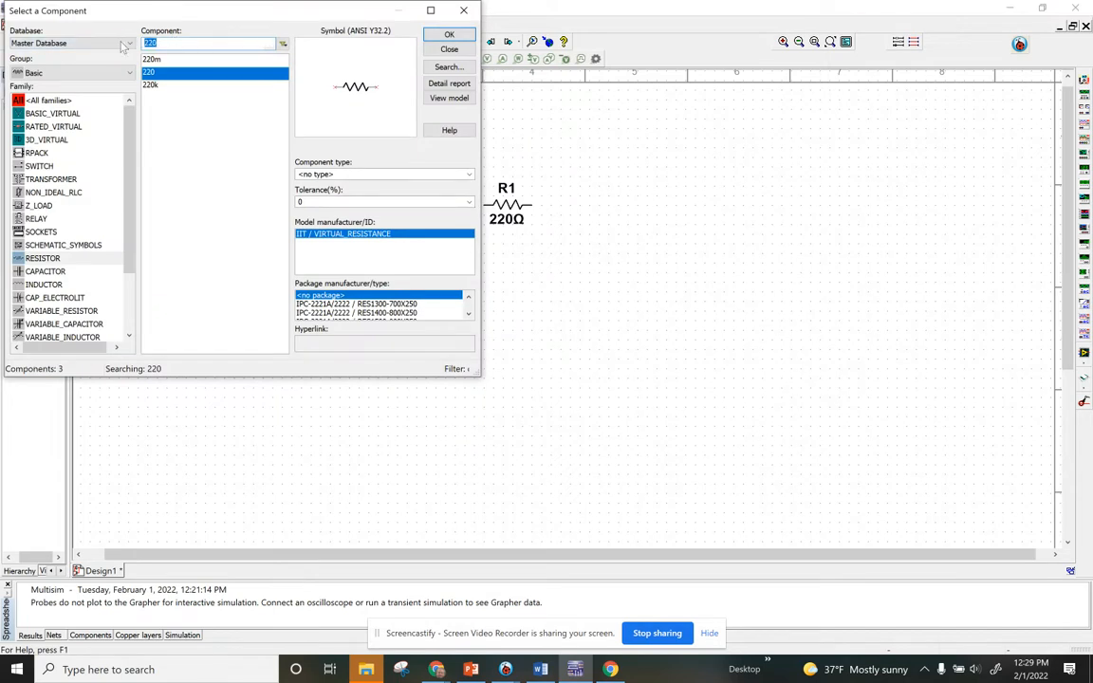
pyautogui.write('500')
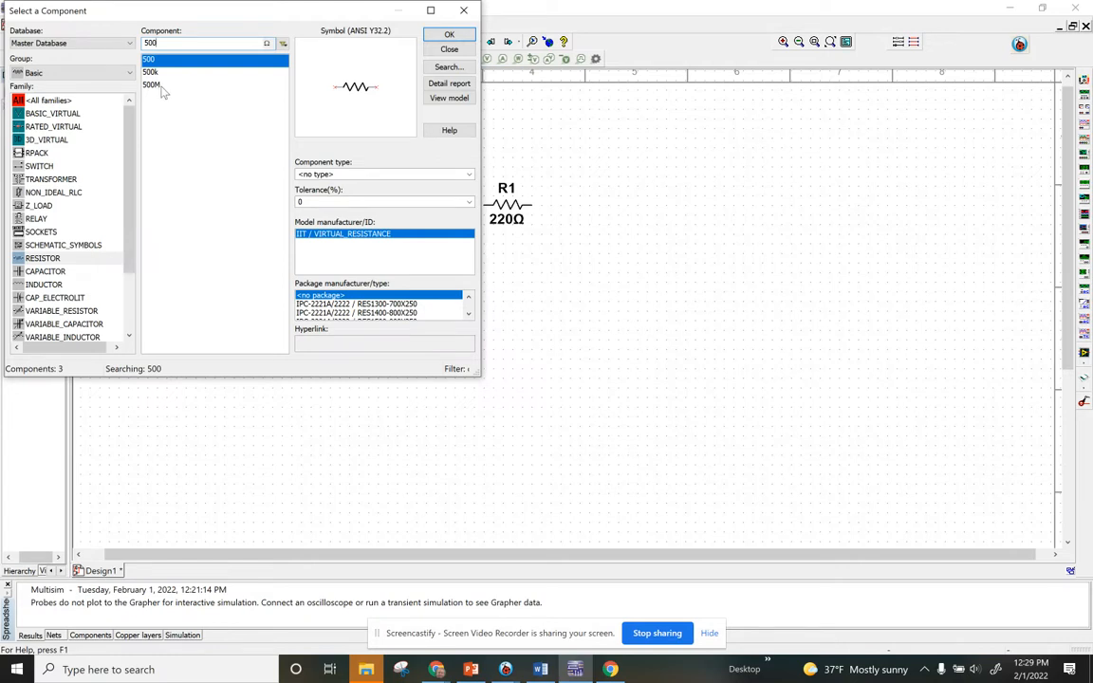
pyautogui.click(449, 34)
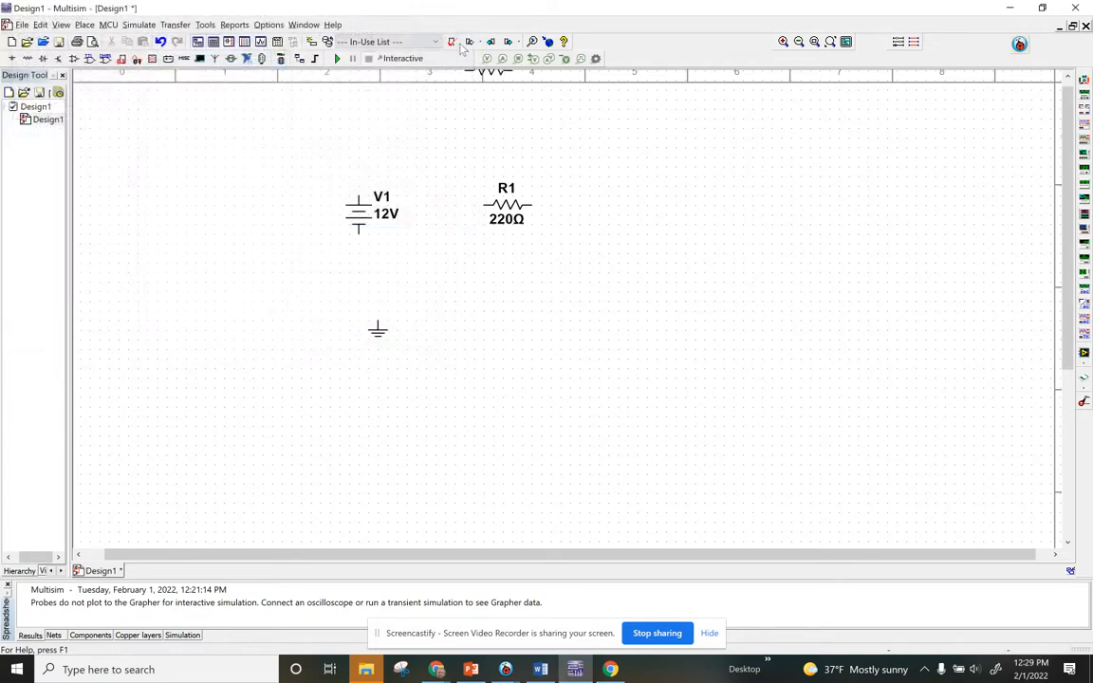
pyautogui.click(518, 309)
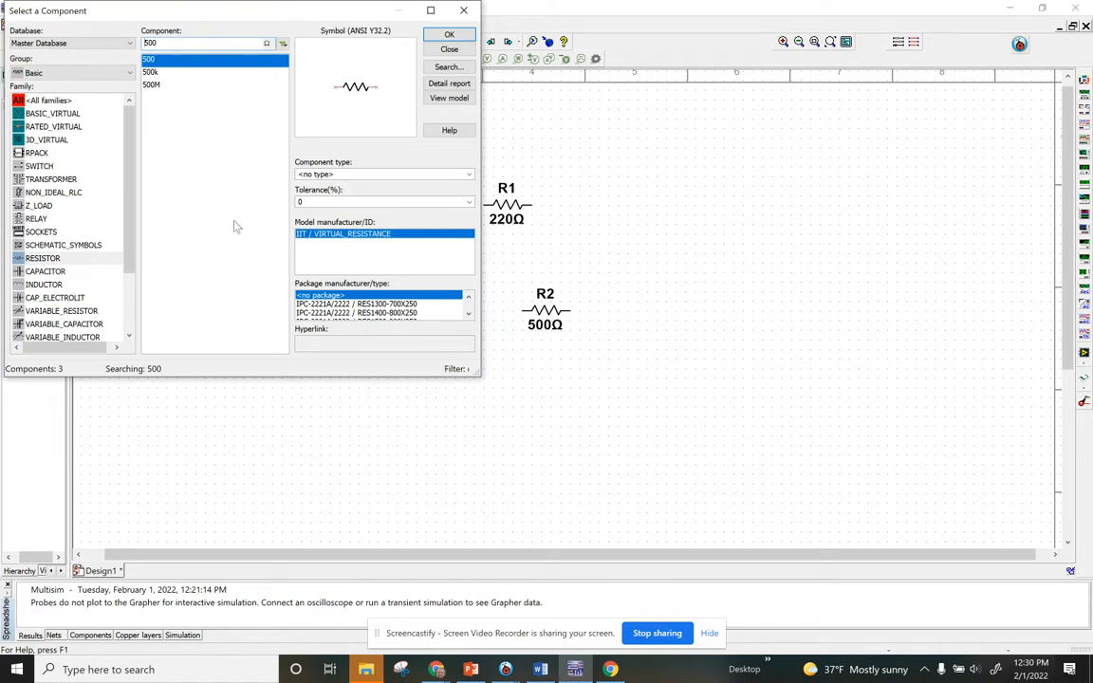
# Compare the VOLTMETER orientations in the Indicators group and place a horizontal VOLTMETER_H to the upper right of the resistors.
pyautogui.click(130, 74)
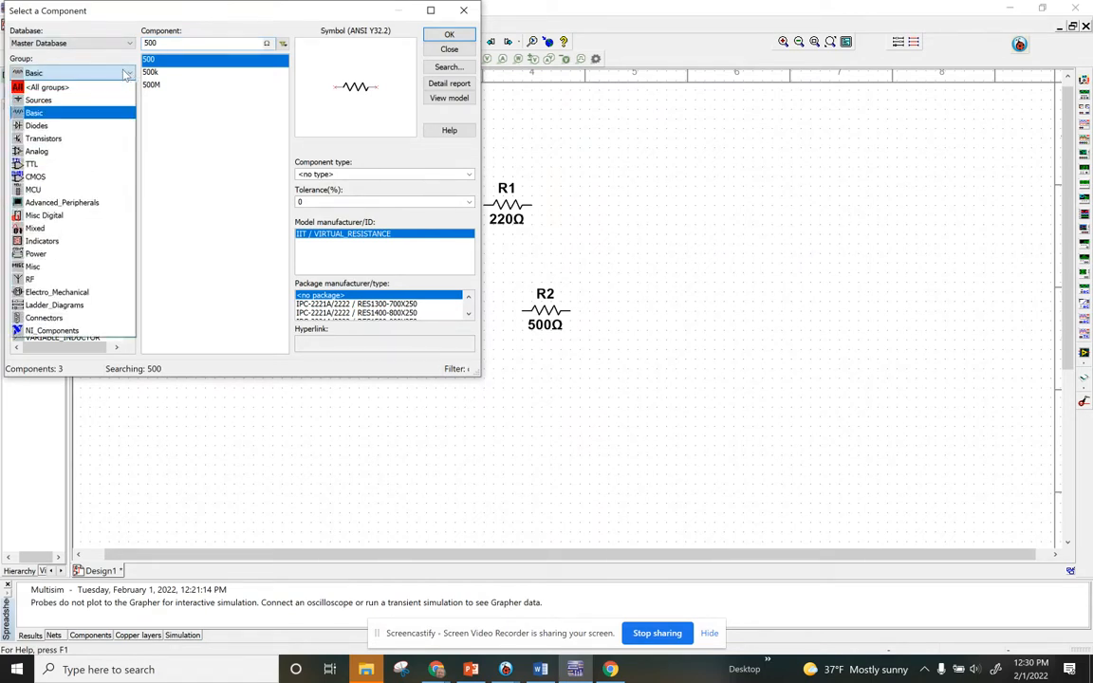
pyautogui.click(57, 242)
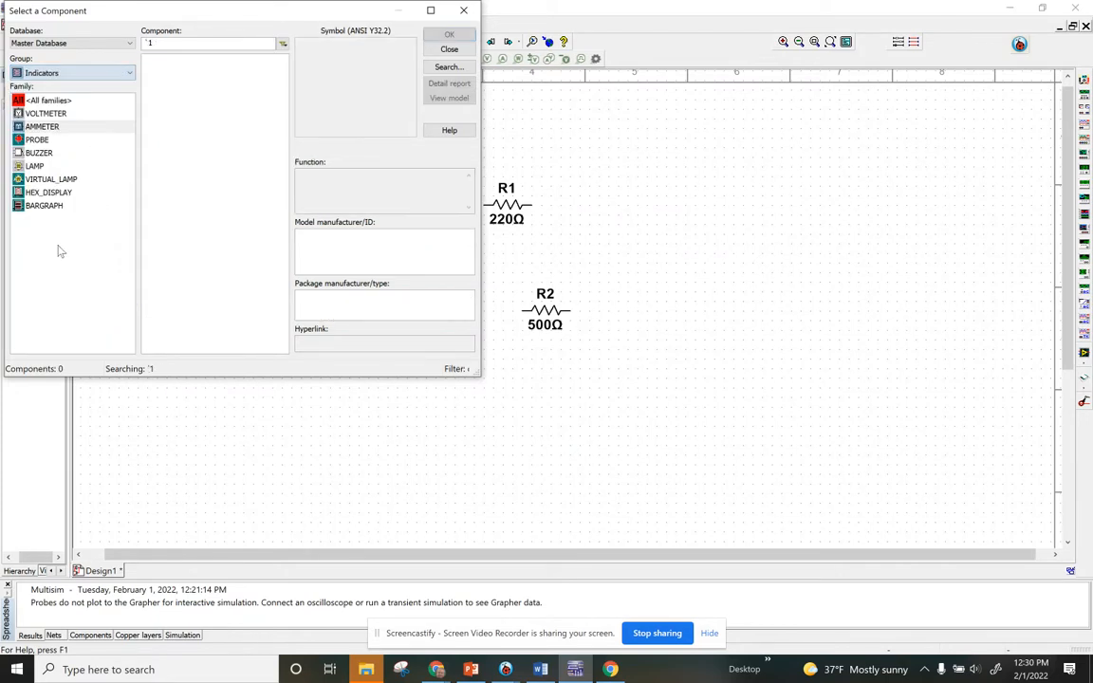
pyautogui.click(38, 113)
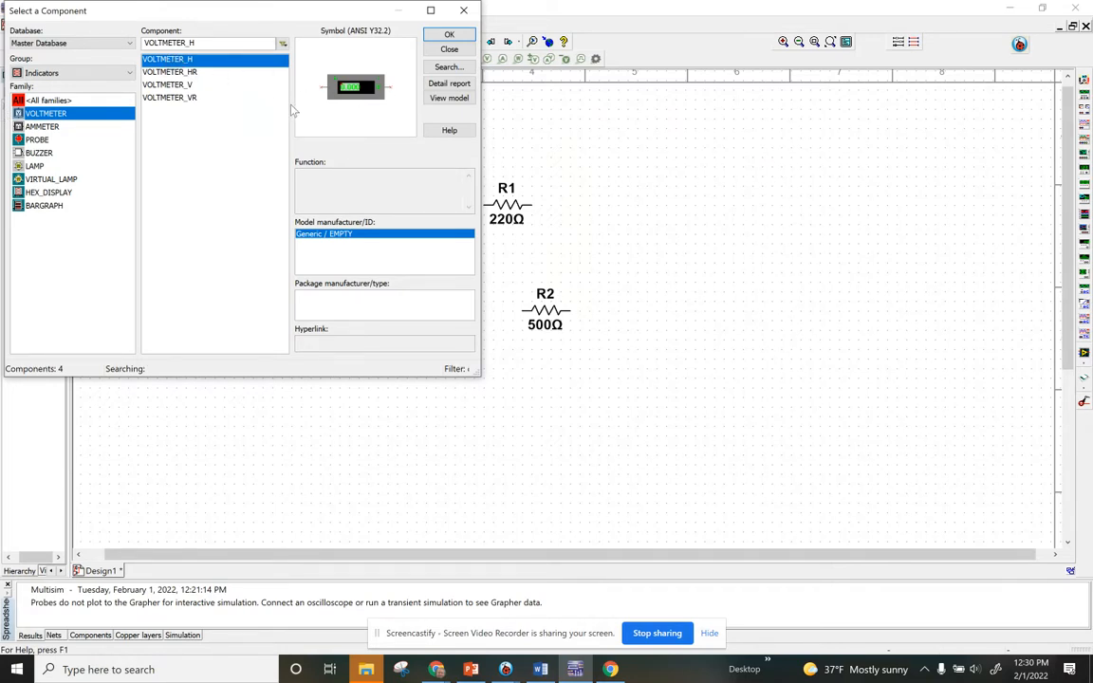
pyautogui.click(171, 85)
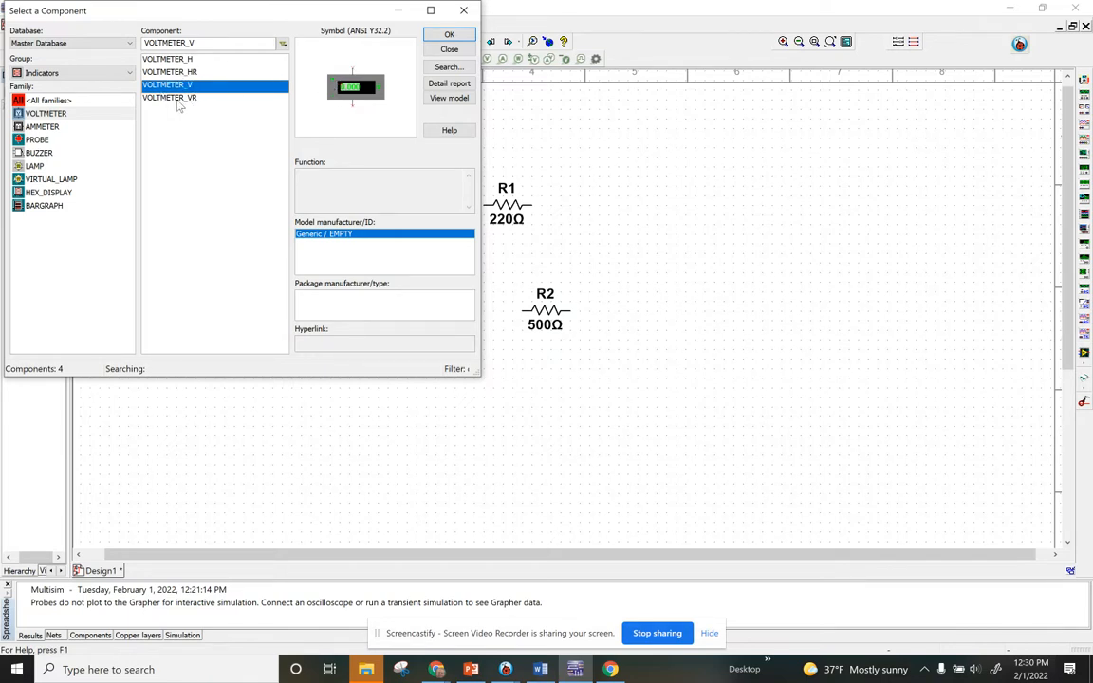
pyautogui.click(180, 98)
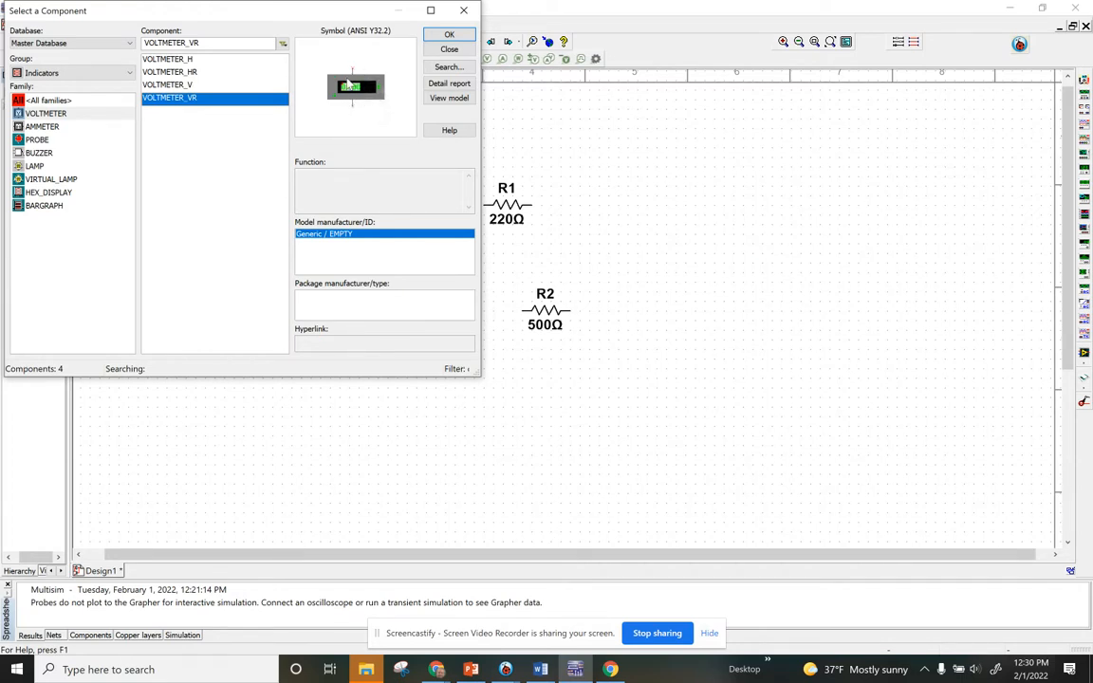
pyautogui.click(186, 61)
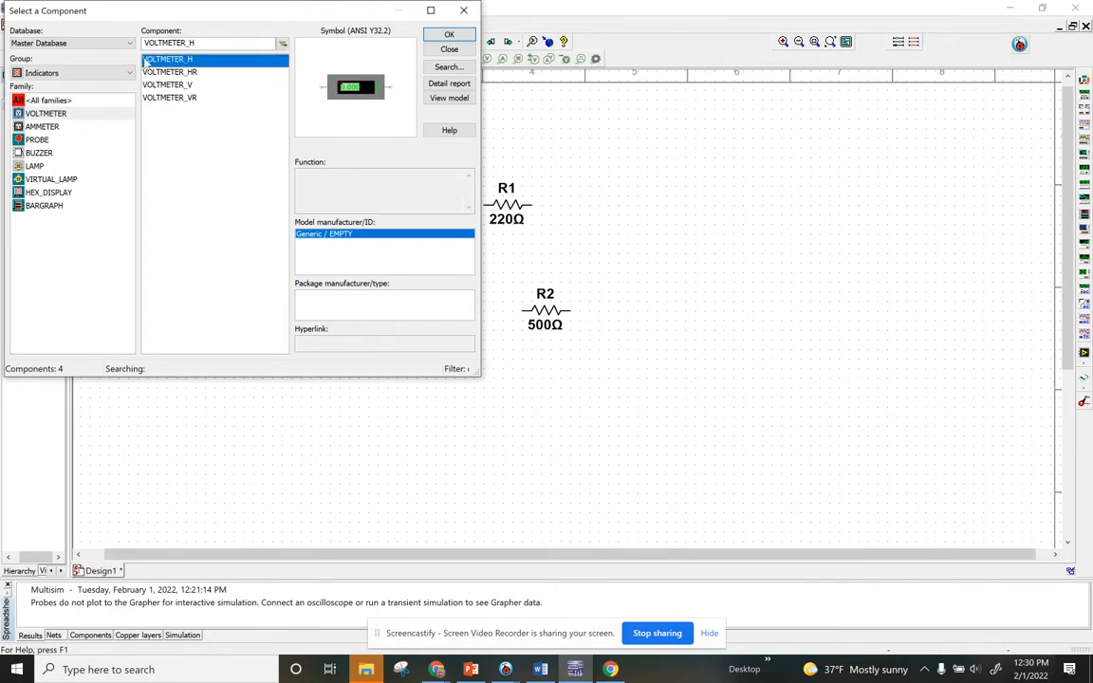
pyautogui.click(449, 34)
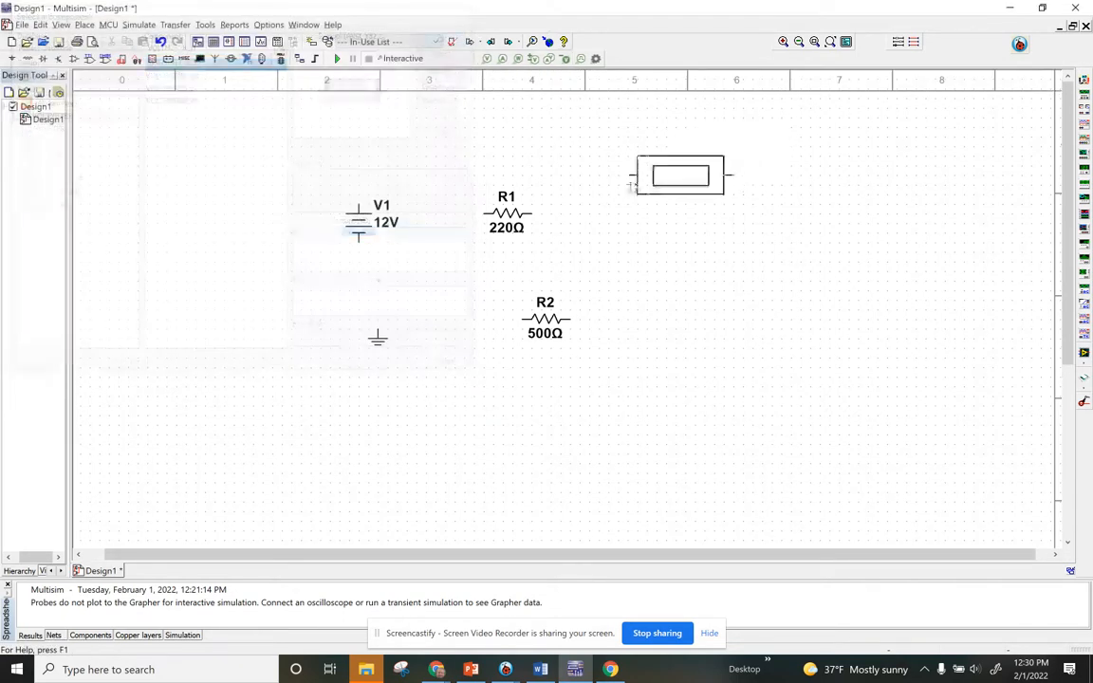
pyautogui.click(631, 186)
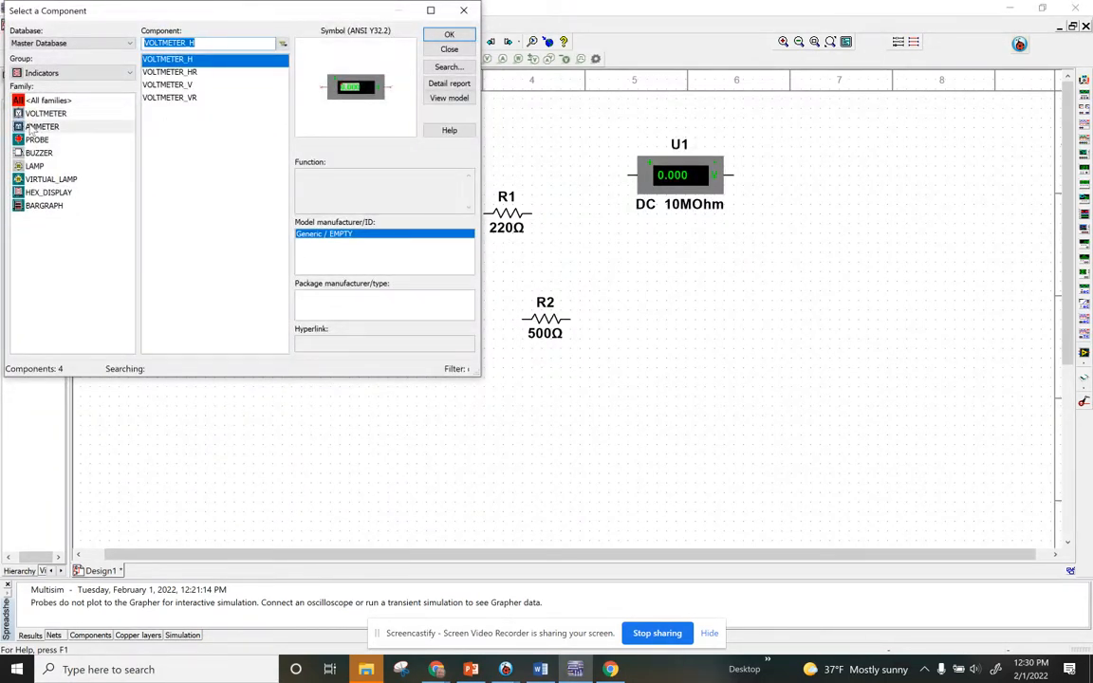
# Place a vertical AMMETER_V from the Indicators group to the lower right of the voltmeter and close the component browser.
pyautogui.write('`1')
pyautogui.click(38, 128)
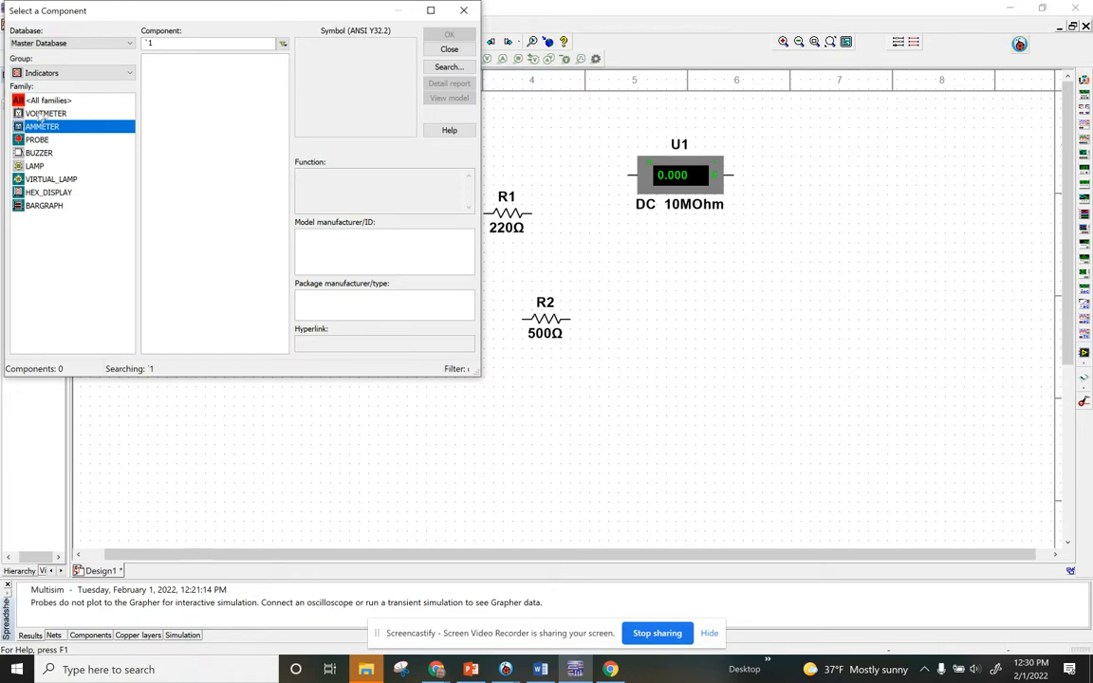
pyautogui.doubleClick(206, 41)
pyautogui.press('BackSpace')
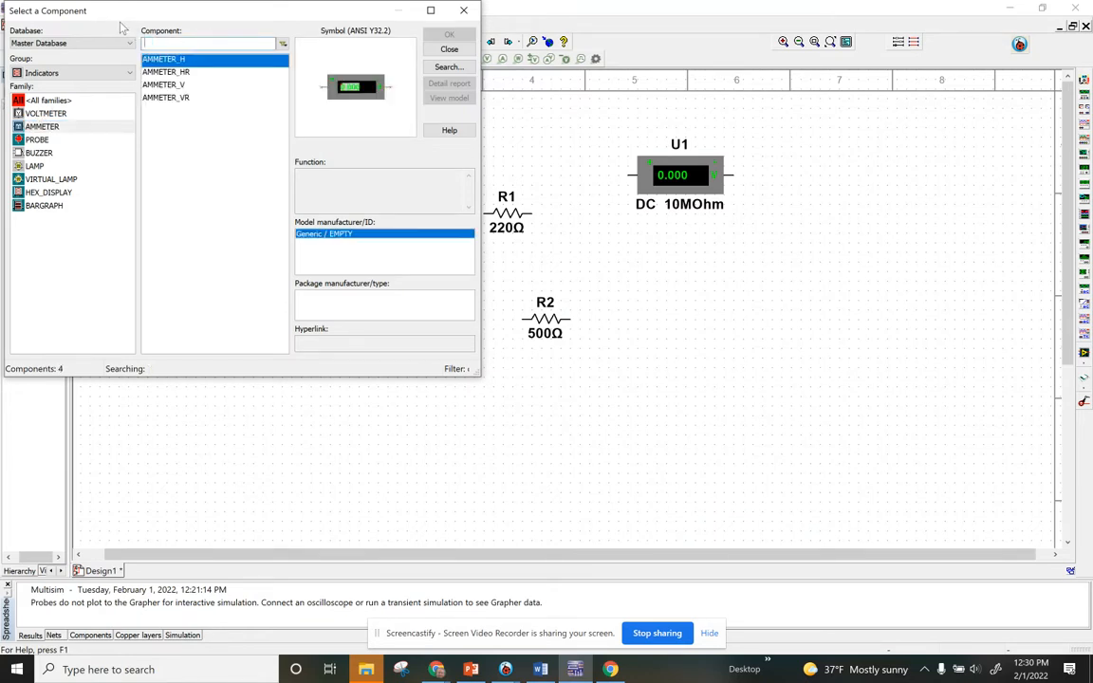
pyautogui.click(163, 85)
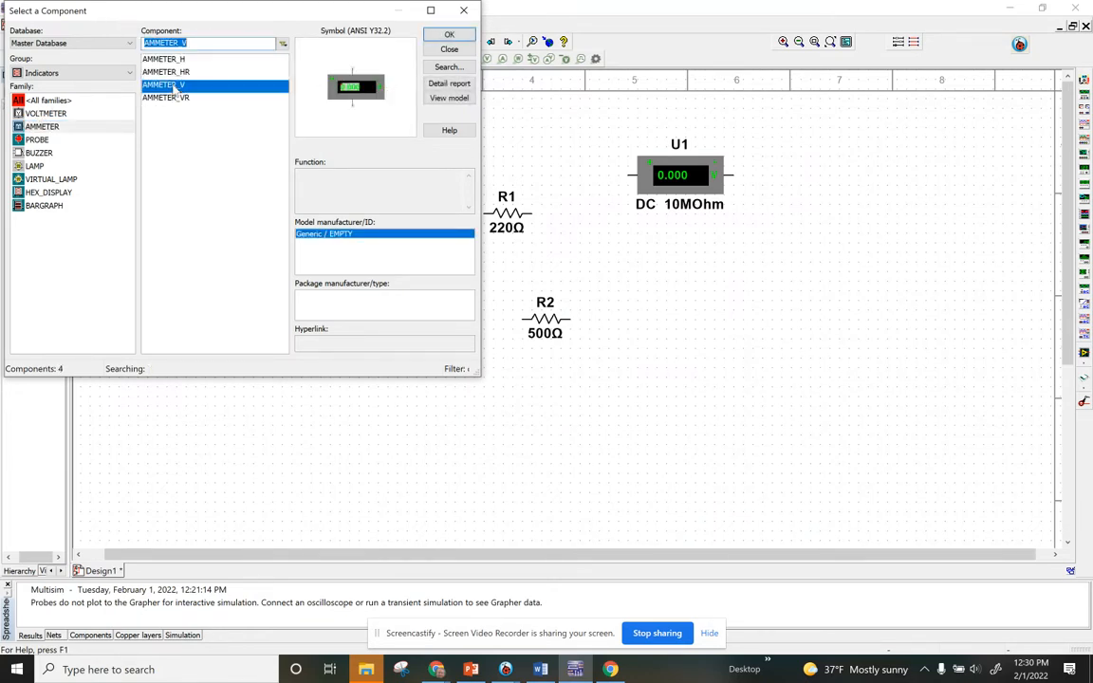
pyautogui.click(448, 36)
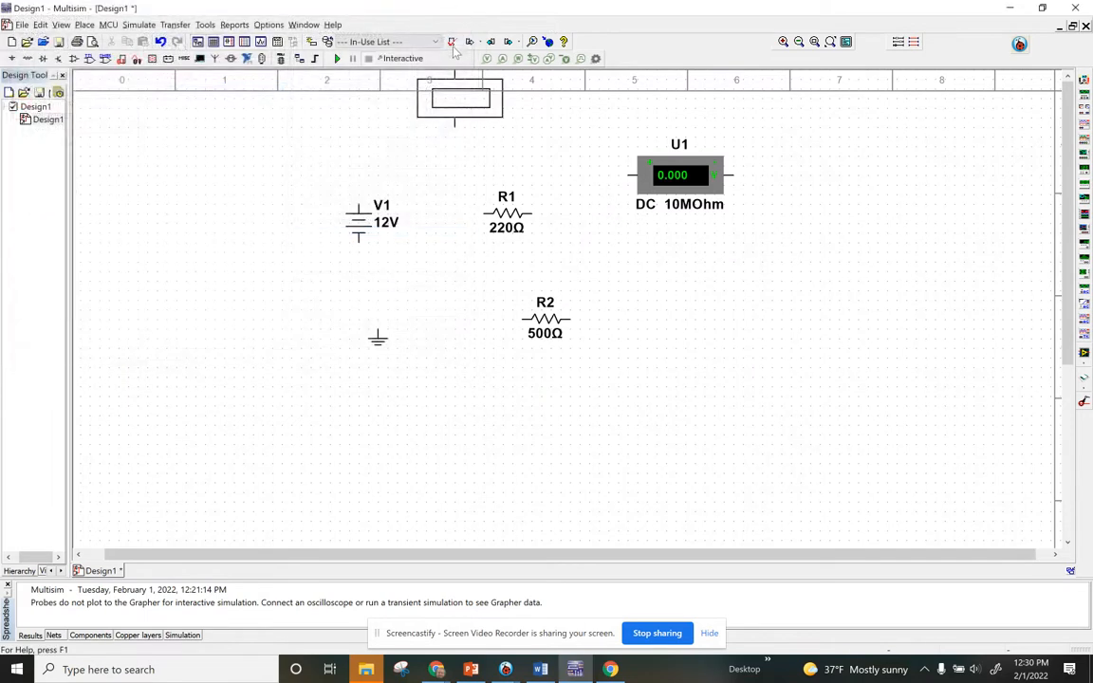
pyautogui.click(813, 367)
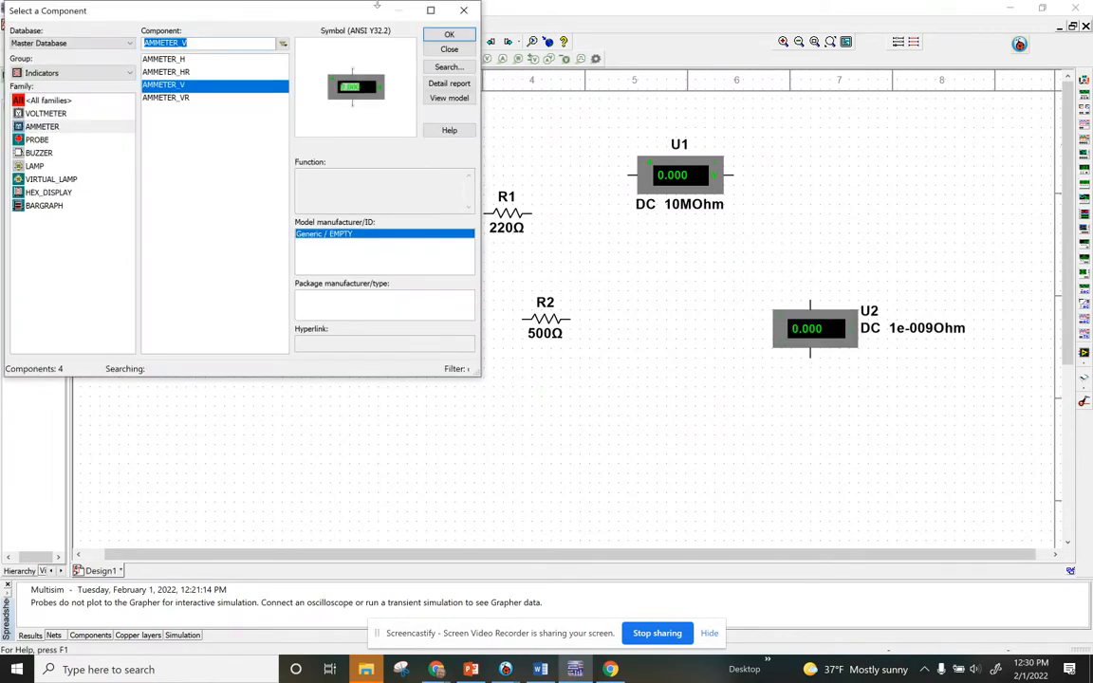
pyautogui.click(456, 51)
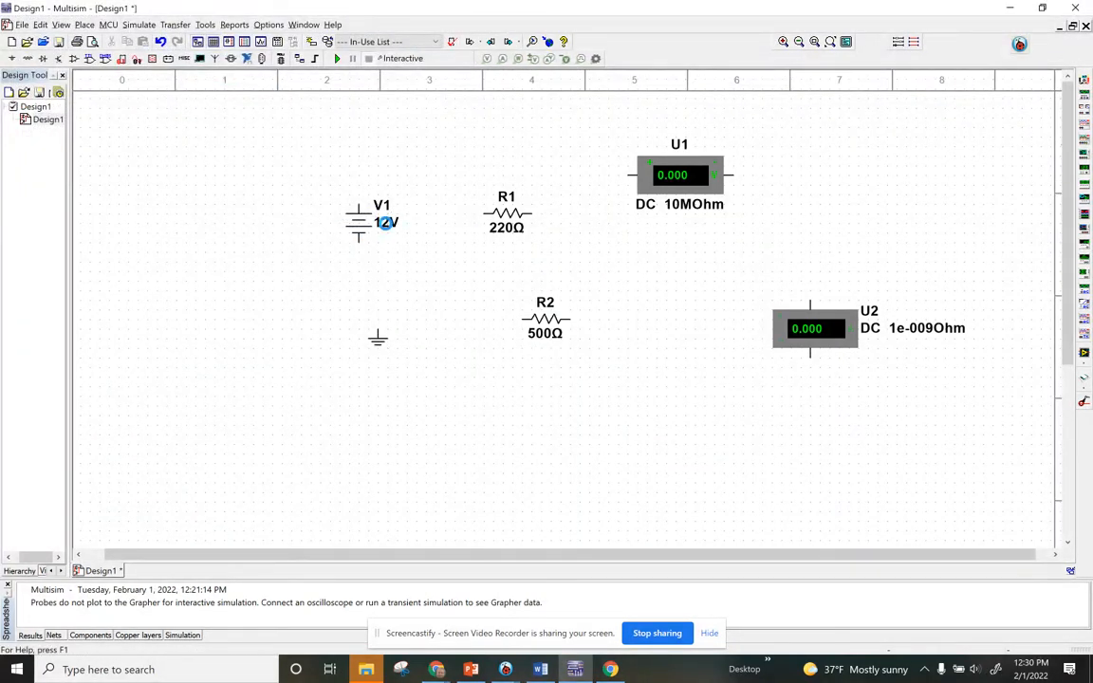
# Inspect the value settings of the DC source V1 and resistor R1, leaving them as they are.
pyautogui.doubleClick(385, 225)
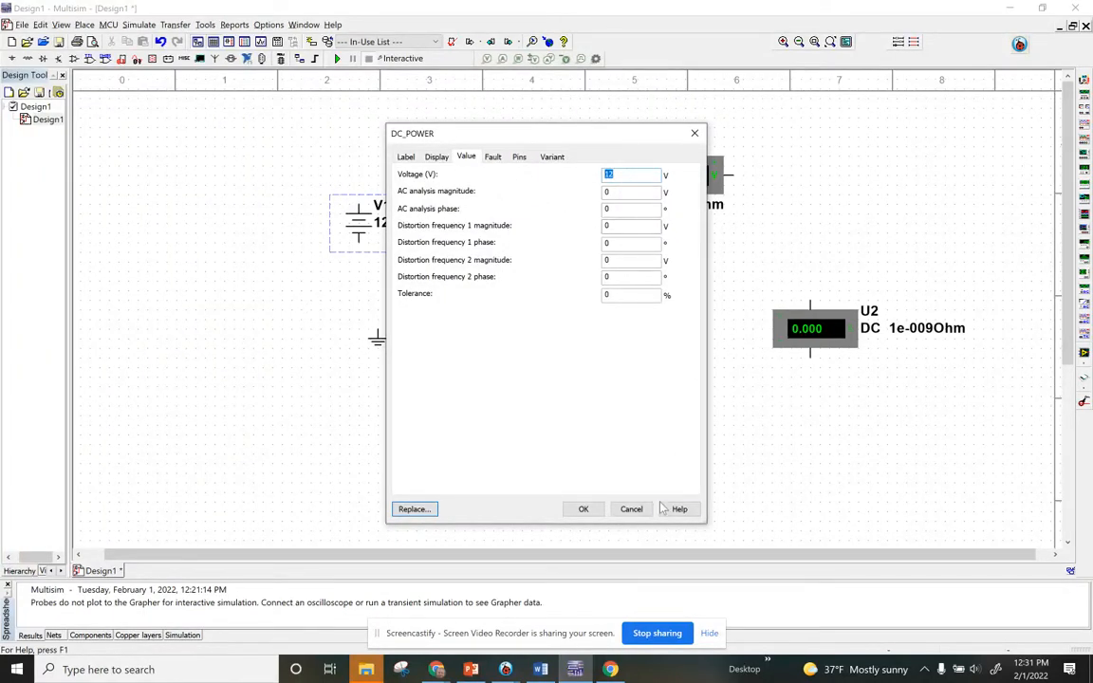
pyautogui.click(578, 510)
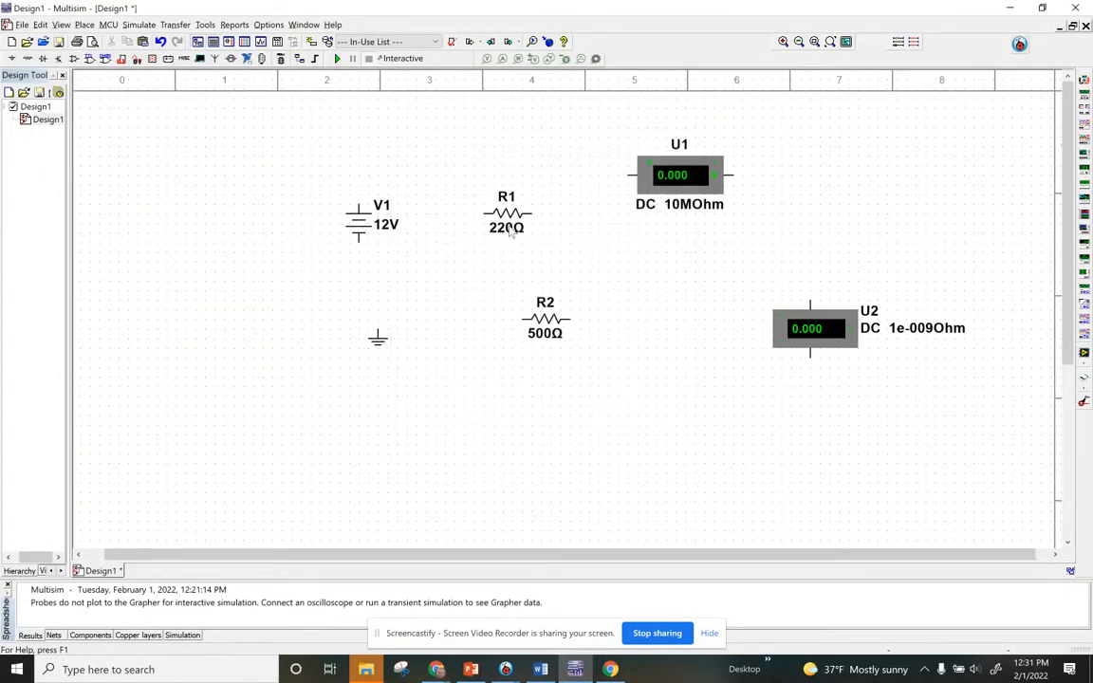
pyautogui.doubleClick(507, 224)
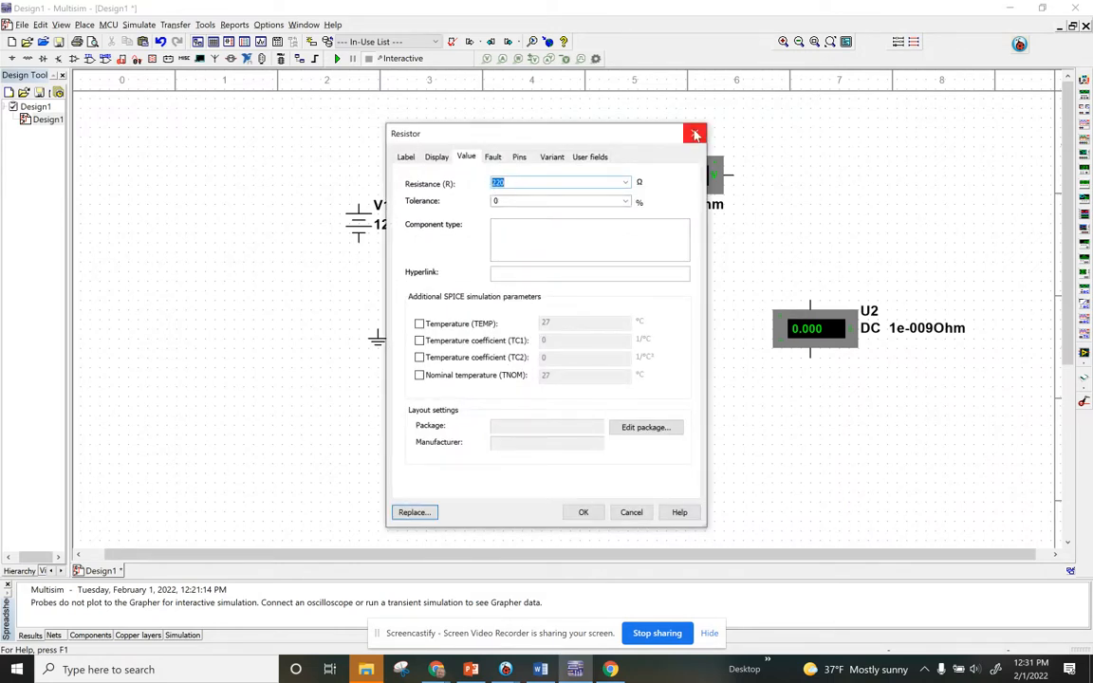
pyautogui.click(696, 135)
# Show the flip and rotate options available for resistor R1 and voltmeter U1 without applying any.
pyautogui.rightClick(504, 231)
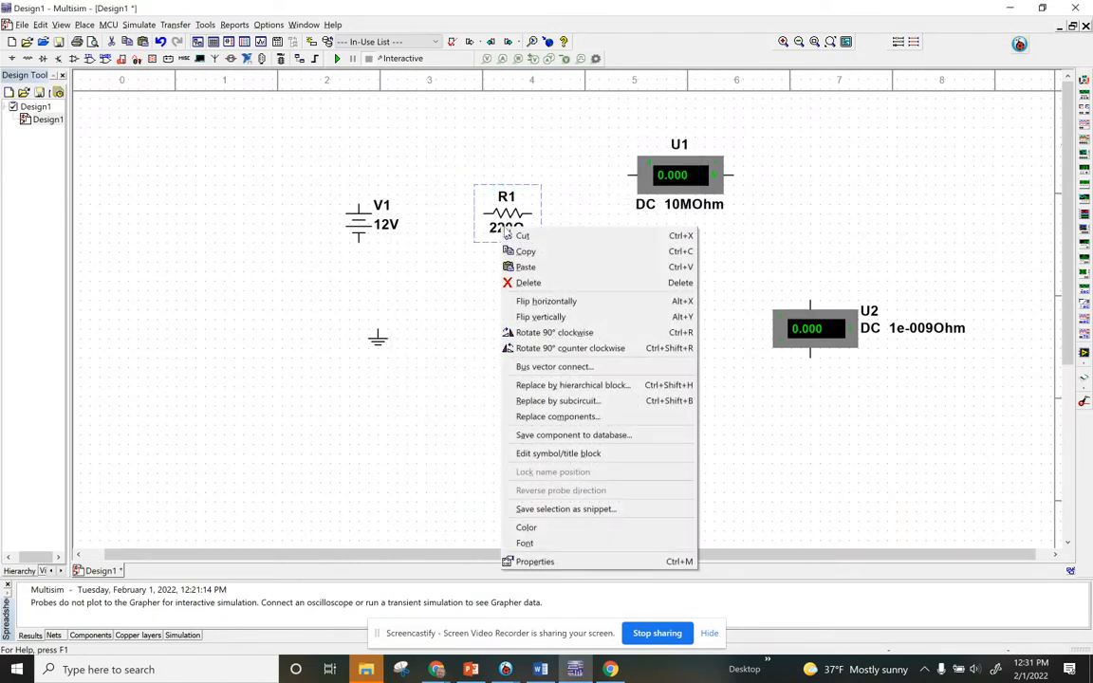
pyautogui.click(441, 154)
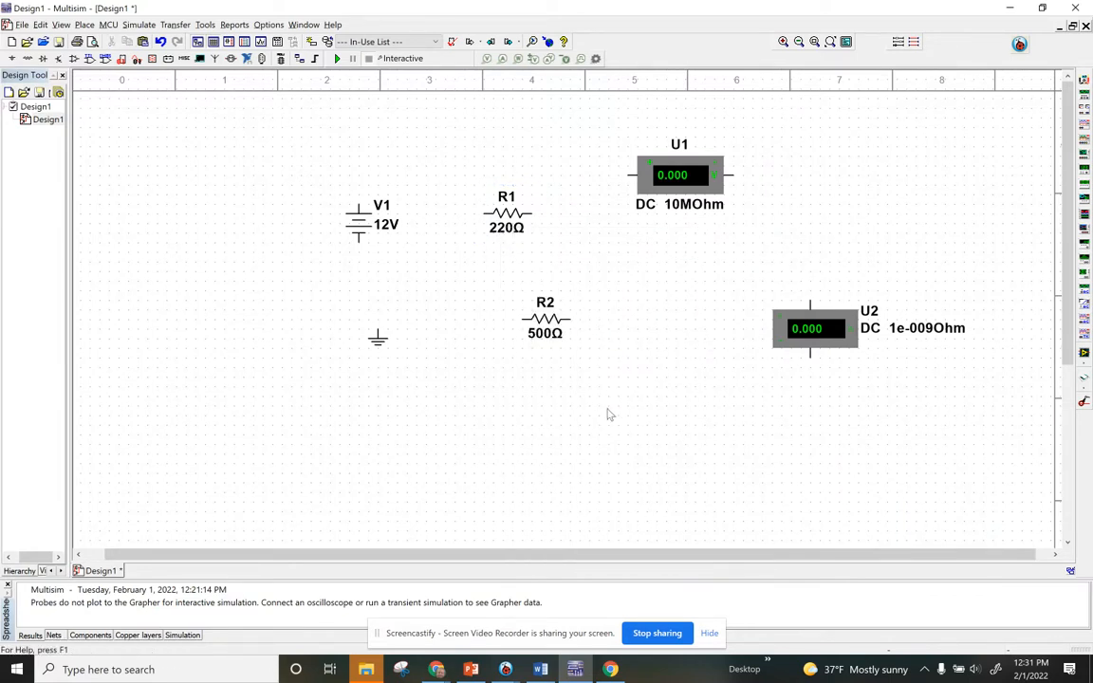
pyautogui.click(684, 166)
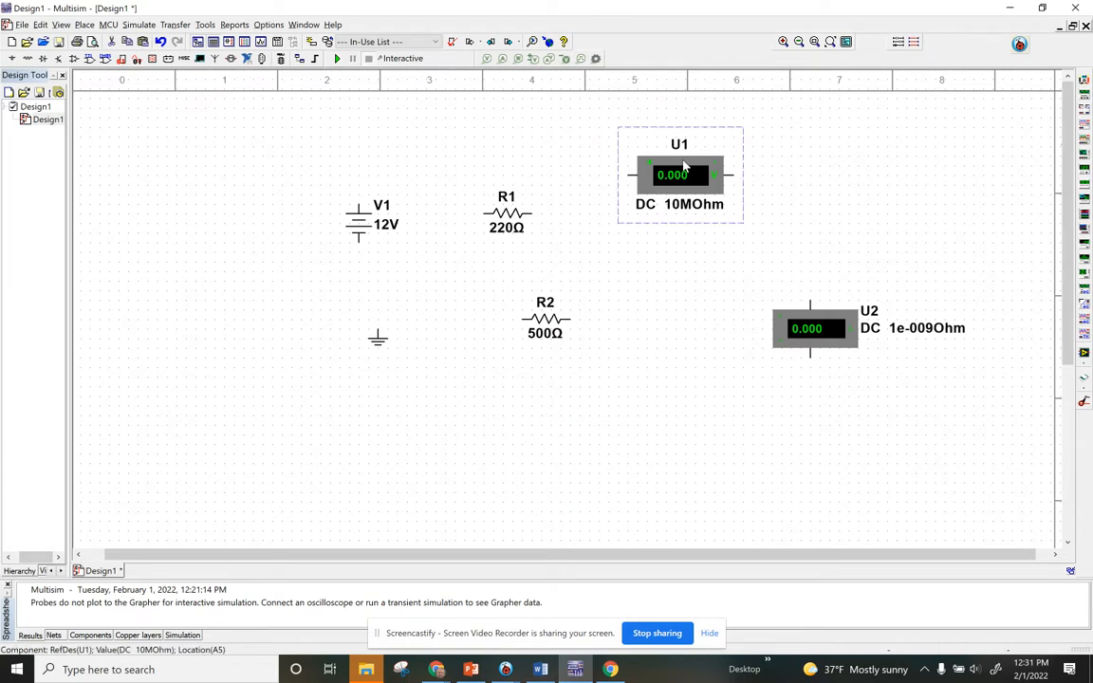
pyautogui.rightClick(685, 167)
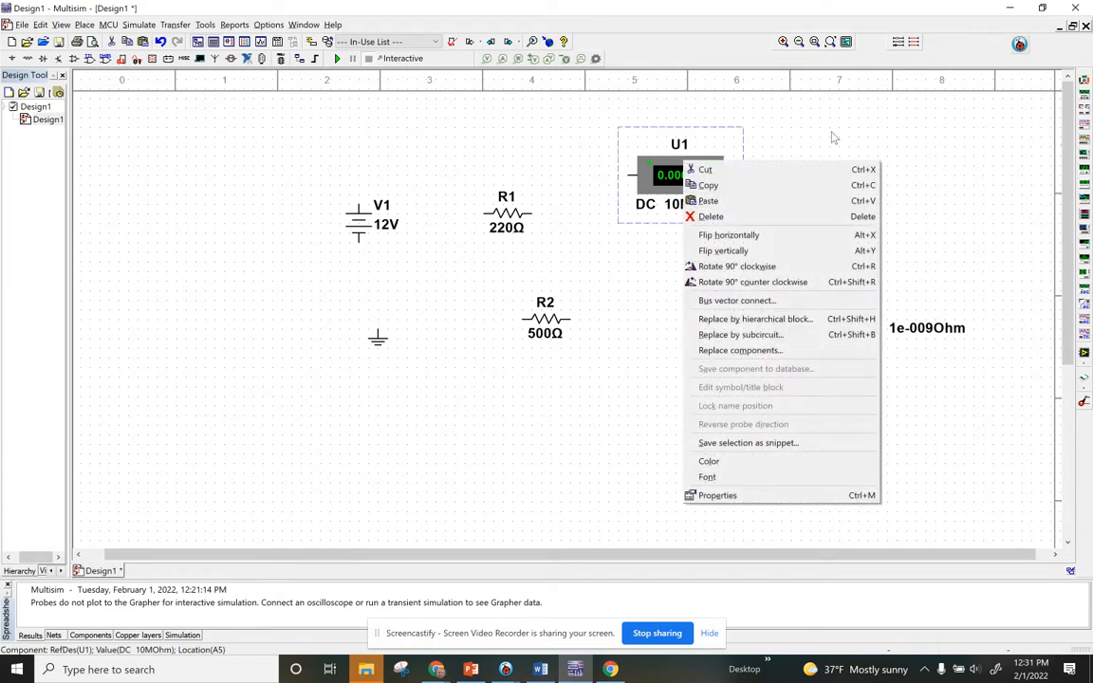
pyautogui.click(846, 126)
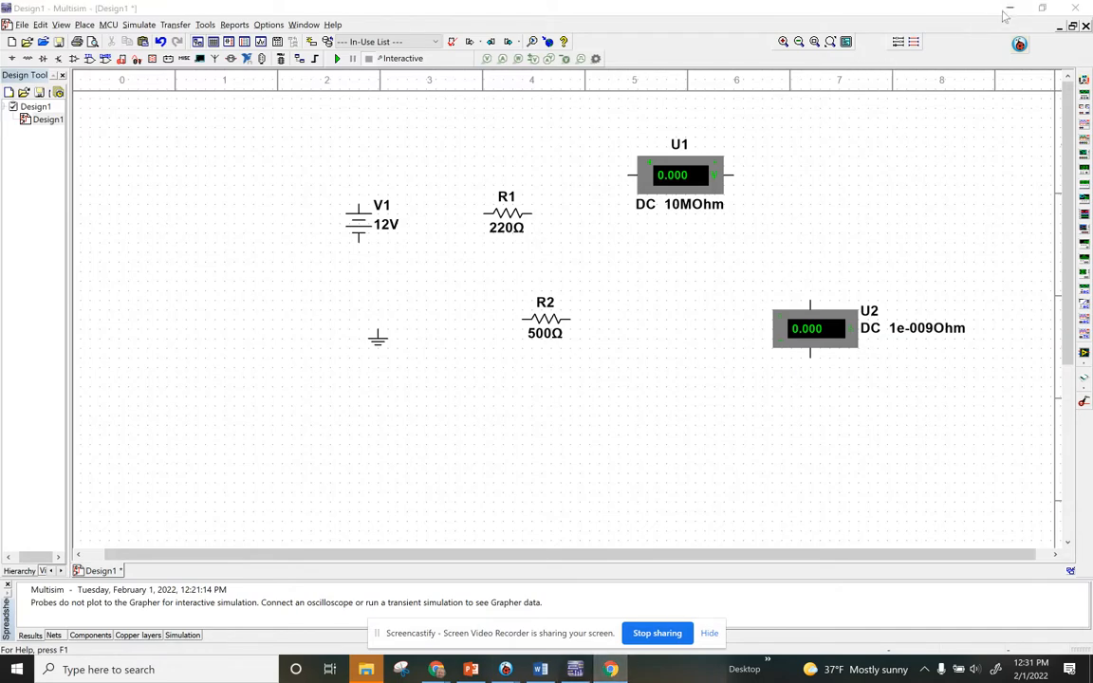
# Switch to the activity page in the browser and review the circuit figures for questions 5 to 7.
pyautogui.moveTo(907, 14); pyautogui.dragTo(914, 42)
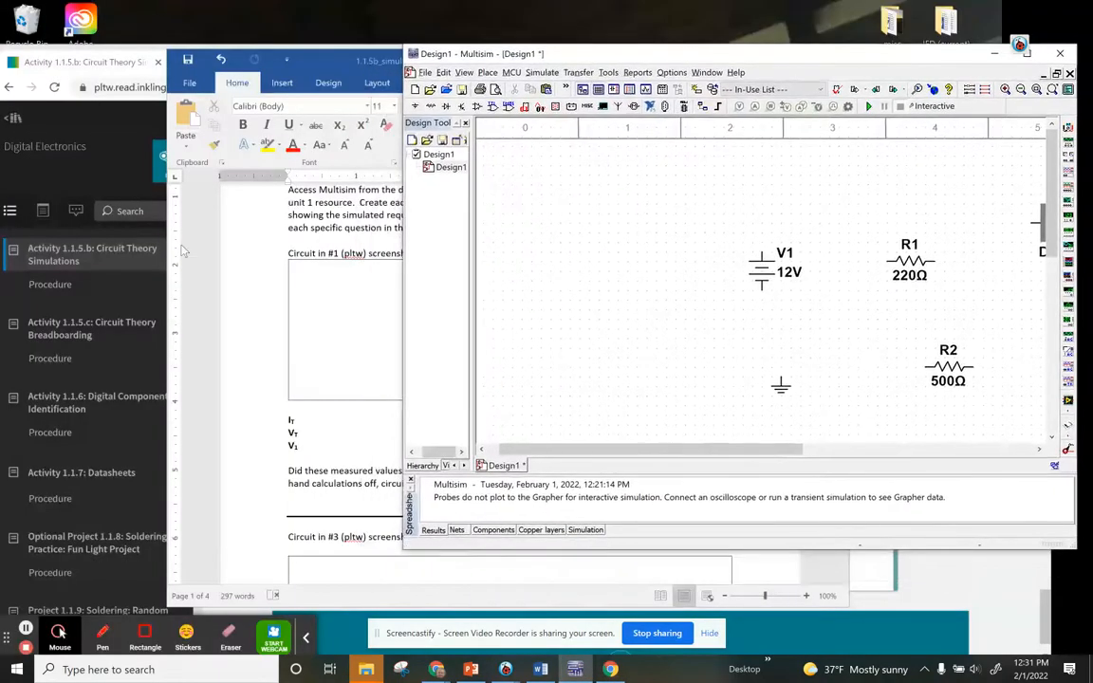
pyautogui.click(71, 228)
pyautogui.scroll(3, 621, 292)
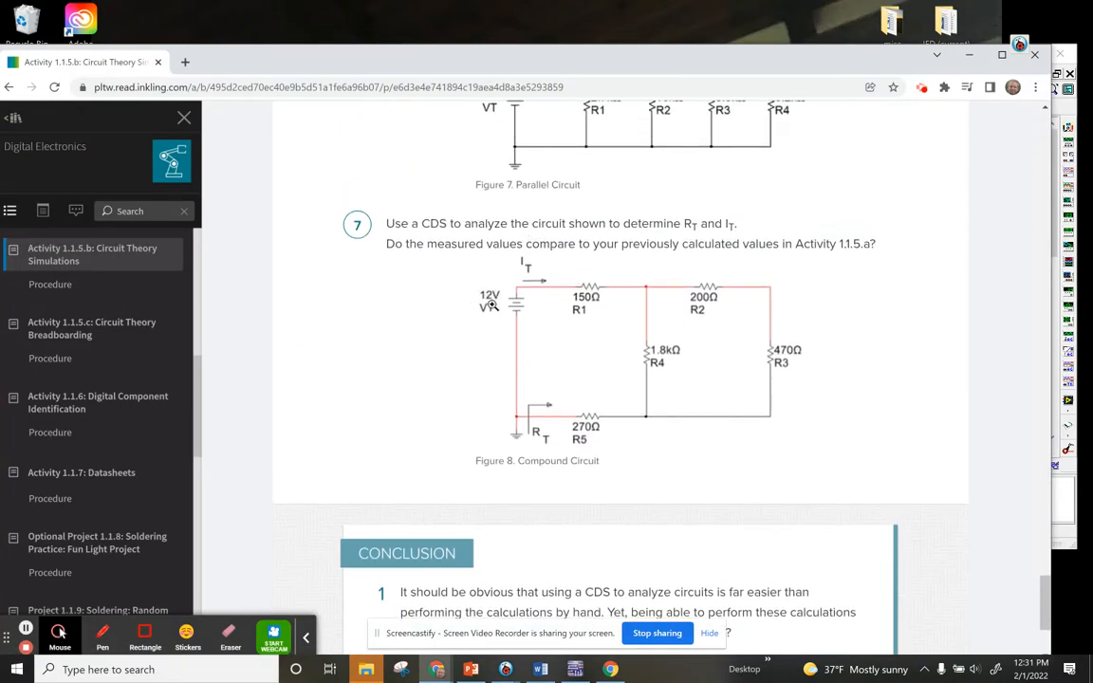
pyautogui.scroll(3, 596, 383)
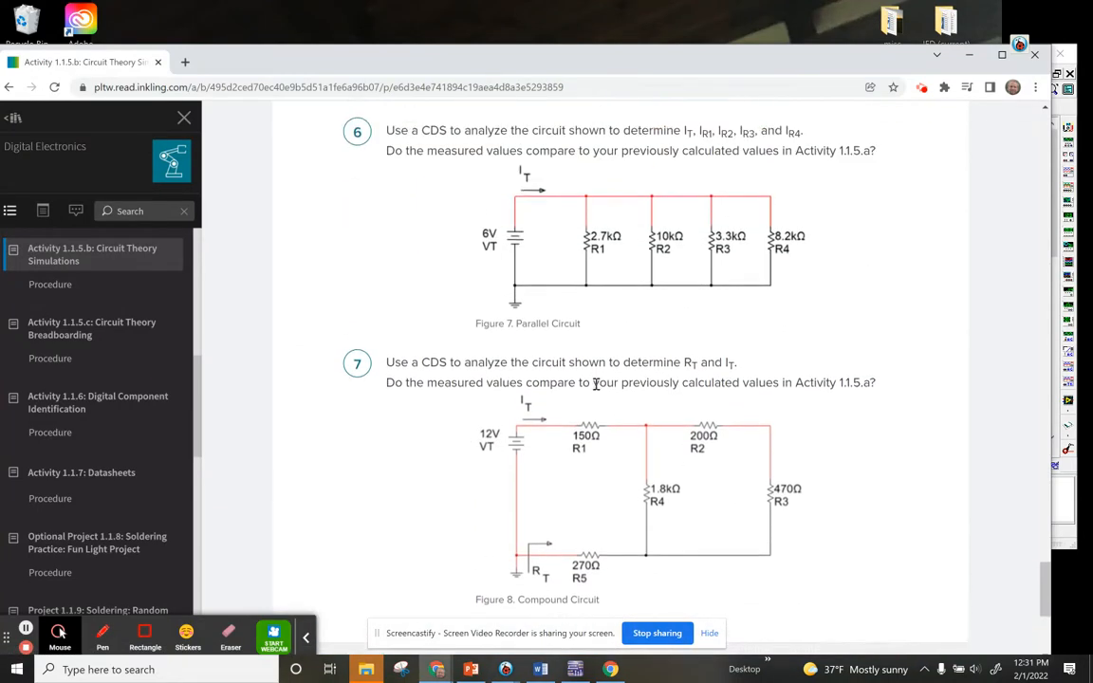
pyautogui.scroll(4, 607, 385)
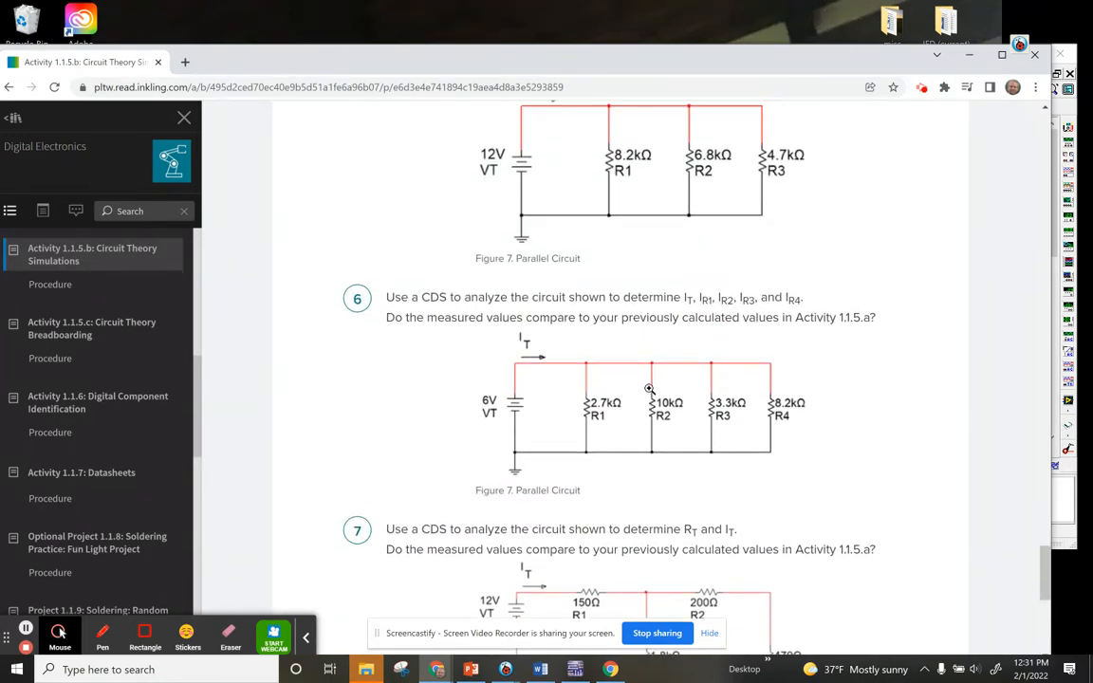
pyautogui.scroll(3, 649, 389)
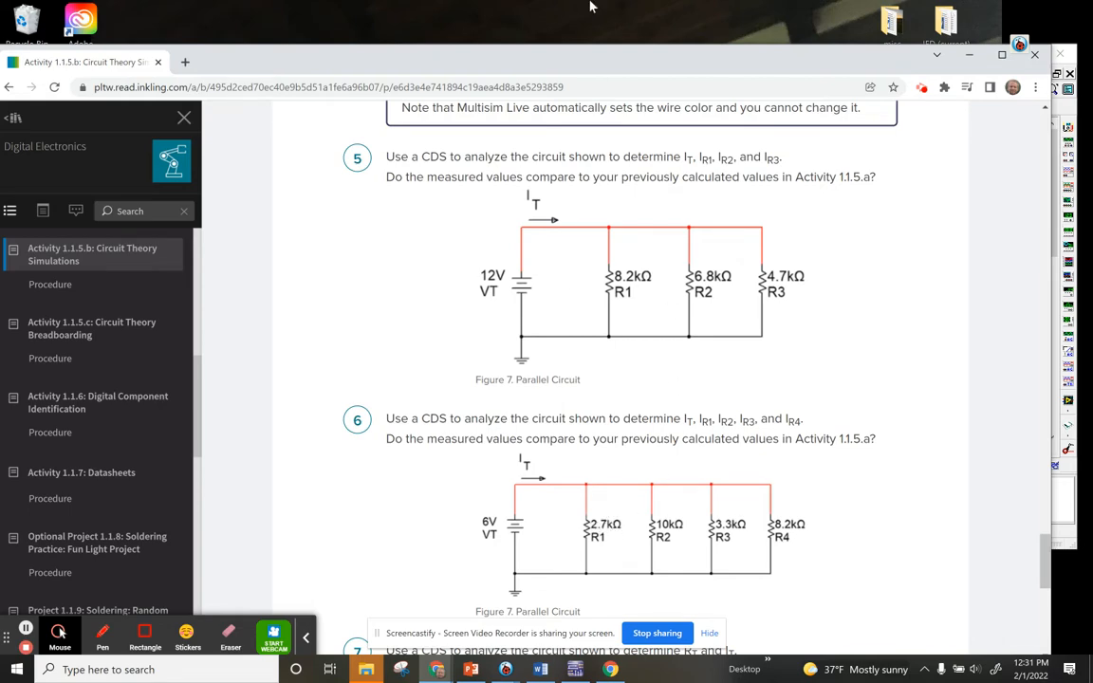
# Bring Multisim back in front of the activity page, try 2.7k as resistor R1's resistance, and set it to 1k.
pyautogui.click(1064, 516)
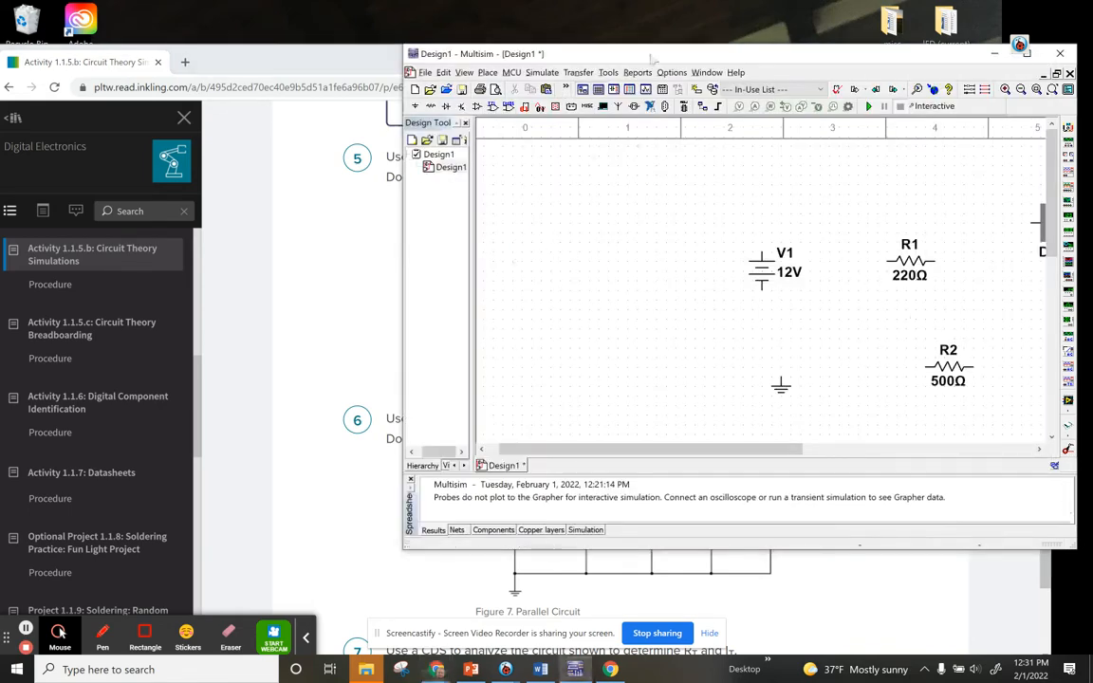
pyautogui.moveTo(788, 55); pyautogui.dragTo(521, 59)
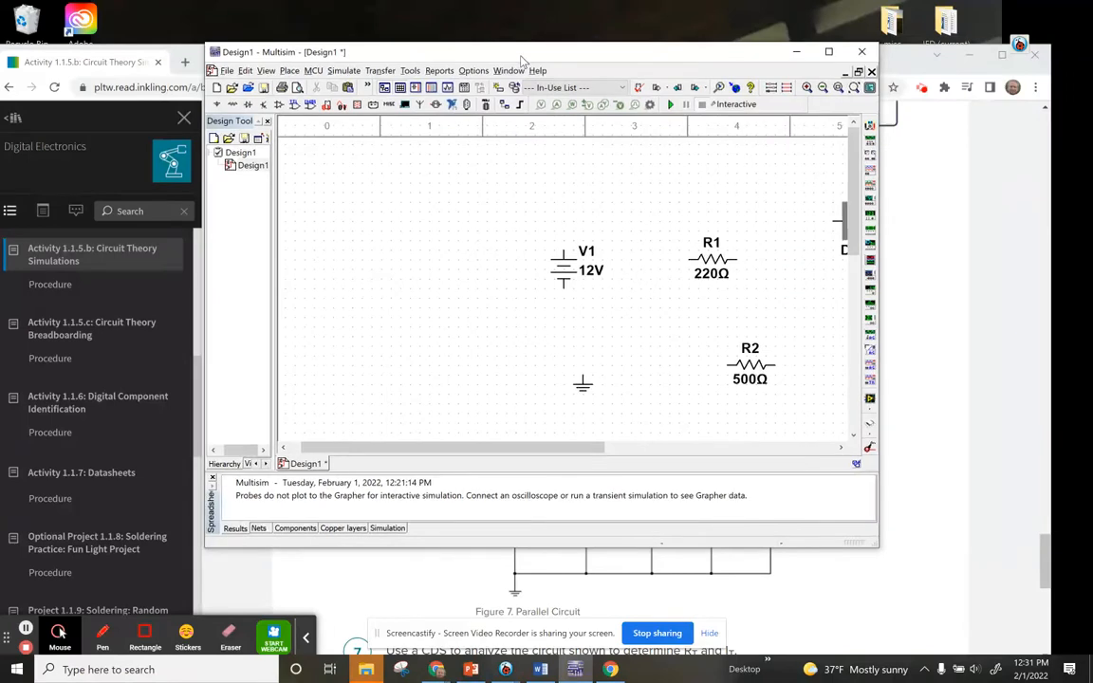
pyautogui.doubleClick(711, 264)
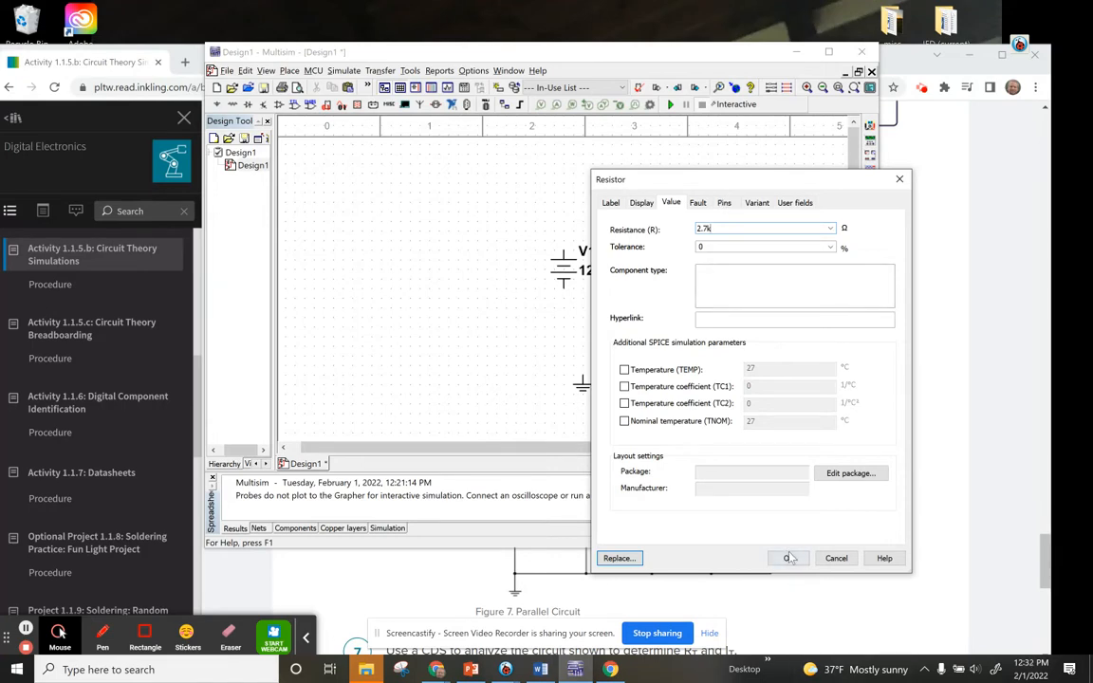
pyautogui.press('Return')
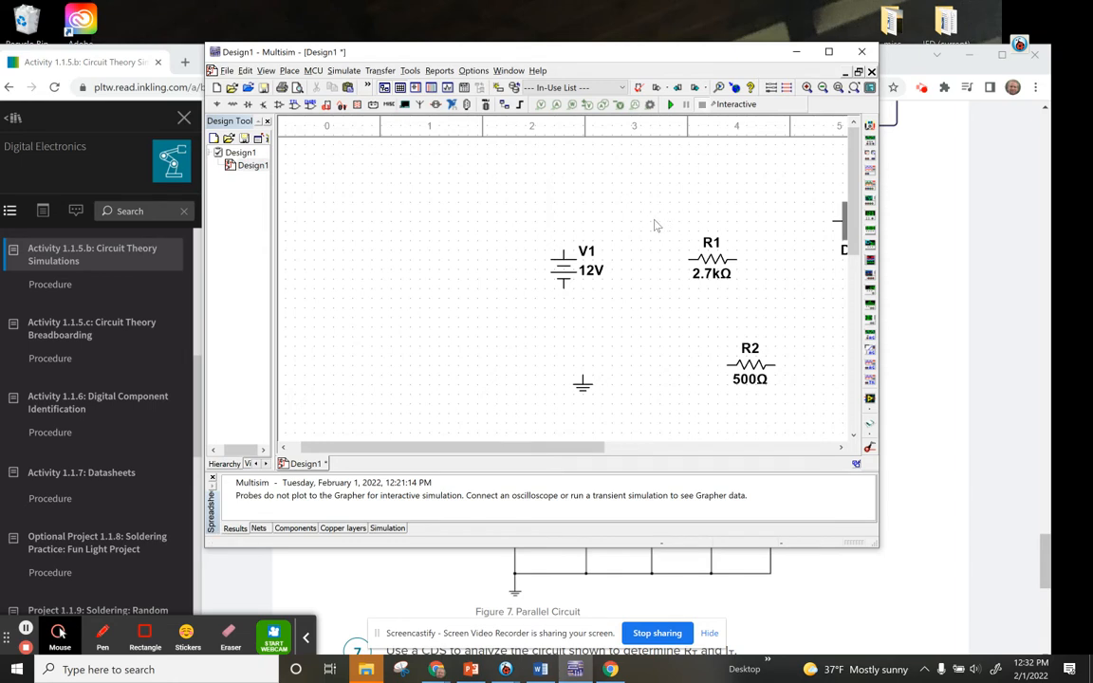
pyautogui.doubleClick(712, 267)
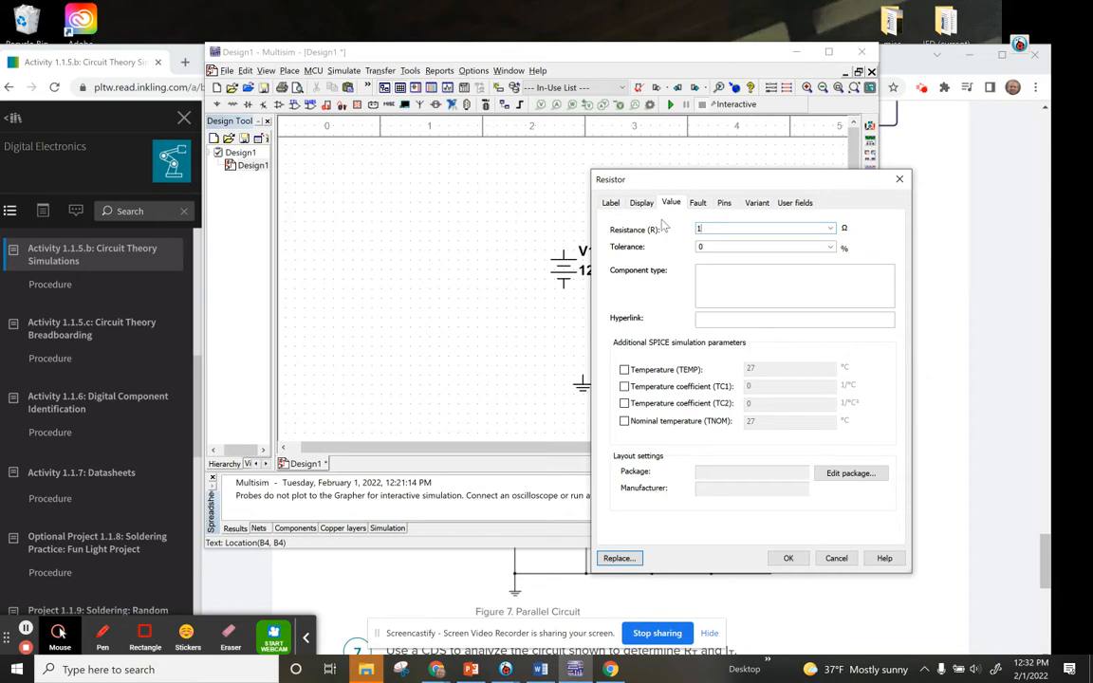
pyautogui.write('1k')
pyautogui.click(788, 558)
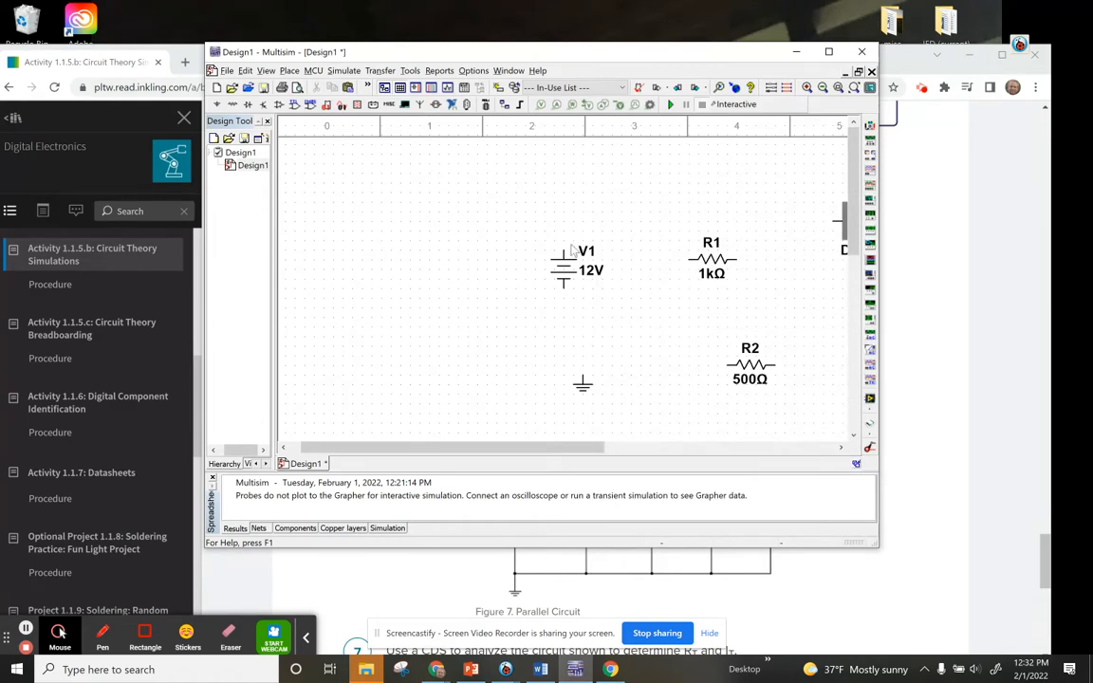
# Move source V1 to the left side of the sheet and line up R1 and R2 in a row to its upper right.
pyautogui.moveTo(564, 270); pyautogui.dragTo(371, 297)
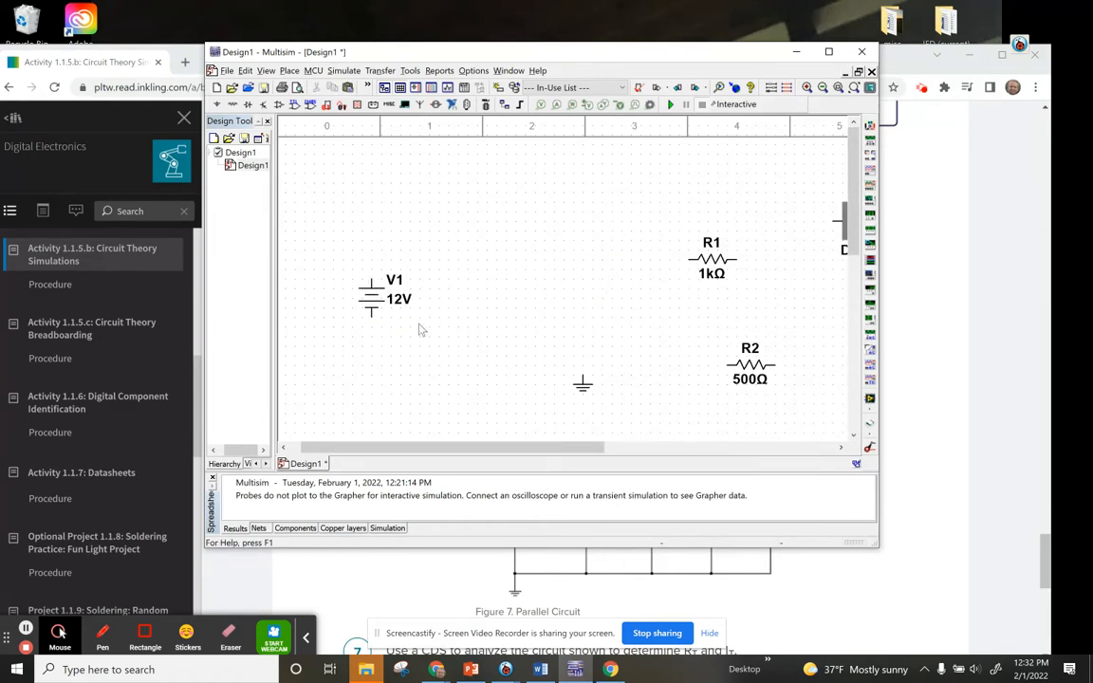
pyautogui.moveTo(722, 272); pyautogui.dragTo(498, 244)
pyautogui.hotkey('ctrl', 'z')
pyautogui.moveTo(711, 258); pyautogui.dragTo(503, 243)
pyautogui.moveTo(748, 363); pyautogui.dragTo(610, 247)
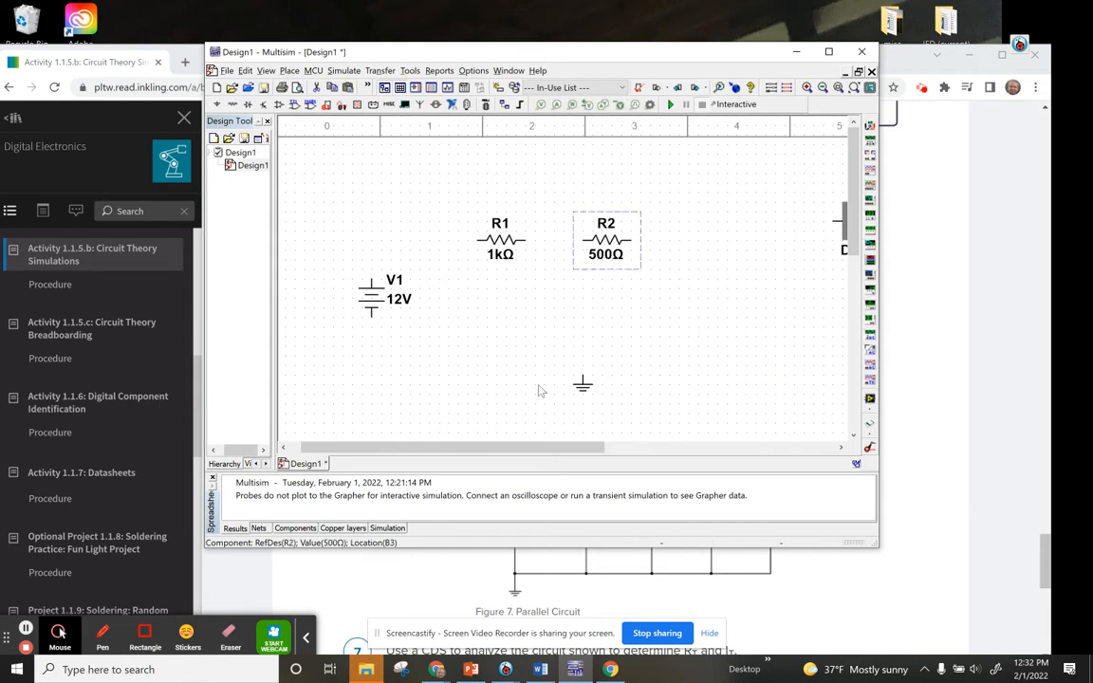
# Discard the stray wire from the ground symbol and move the ground directly below source V1.
pyautogui.click(542, 388)
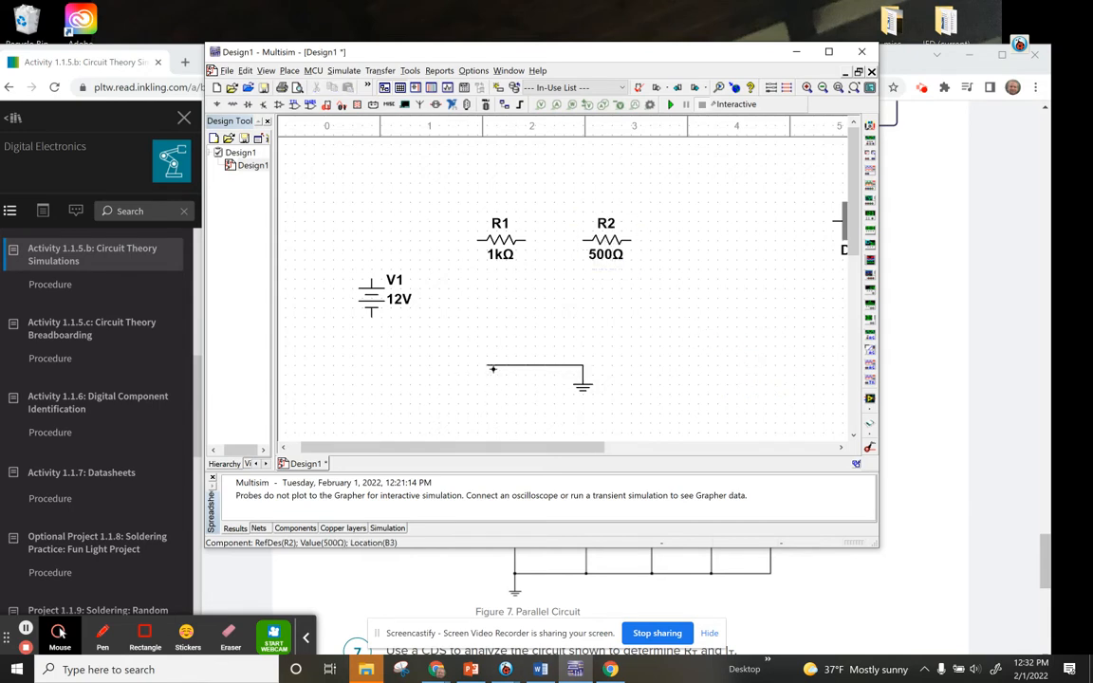
pyautogui.click(581, 380)
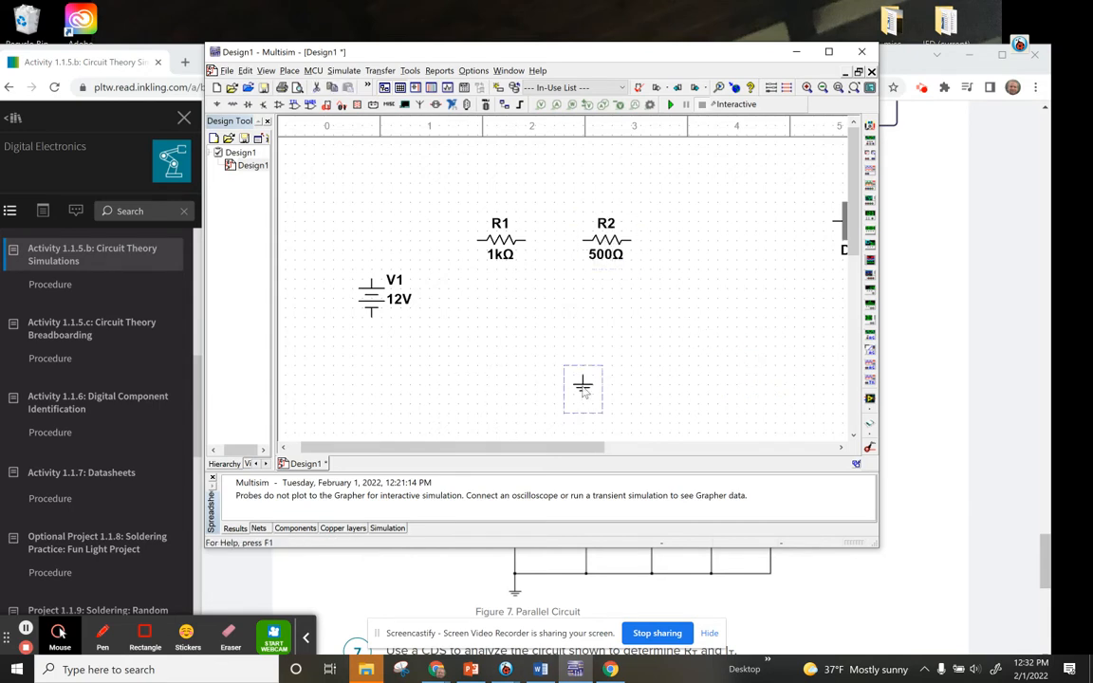
pyautogui.click(379, 386)
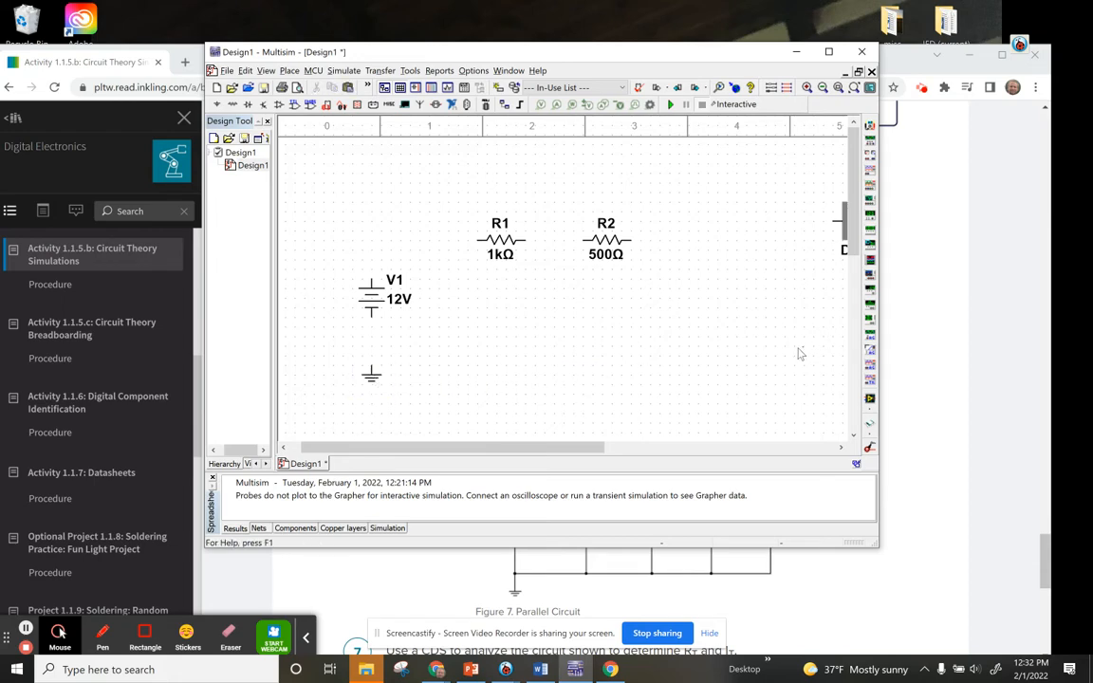
# Maximize the Multisim window and move voltmeter U1 above R1 and ammeter U2 below R1, beside the ground.
pyautogui.moveTo(563, 450); pyautogui.dragTo(578, 448)
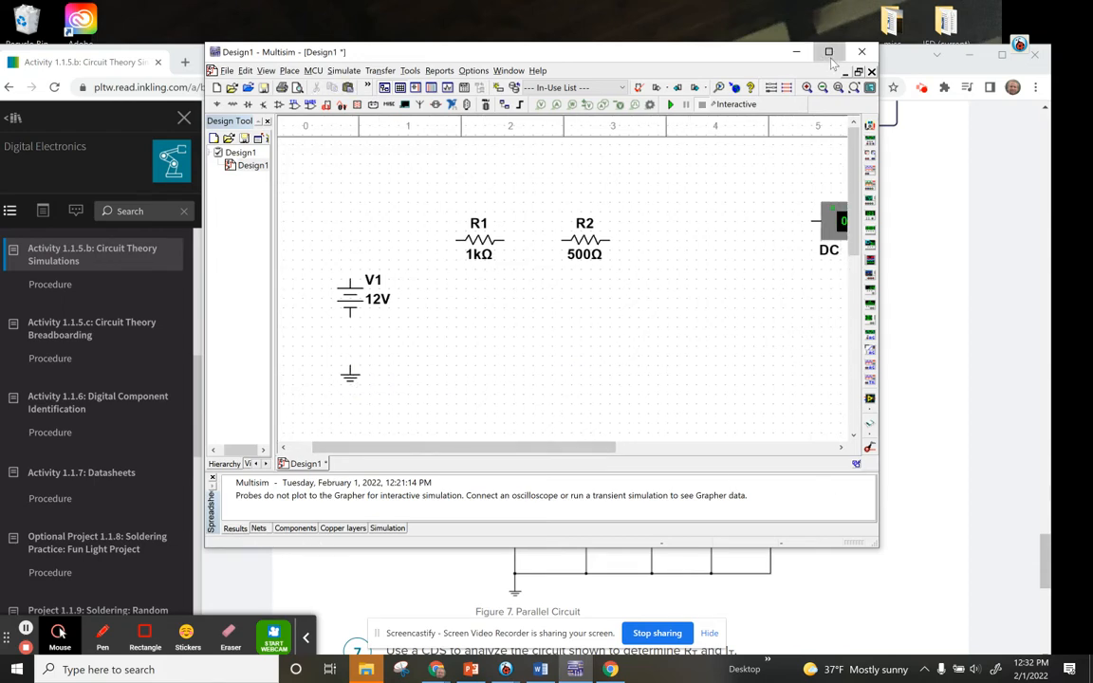
pyautogui.doubleClick(732, 52)
pyautogui.moveTo(658, 177); pyautogui.dragTo(274, 120)
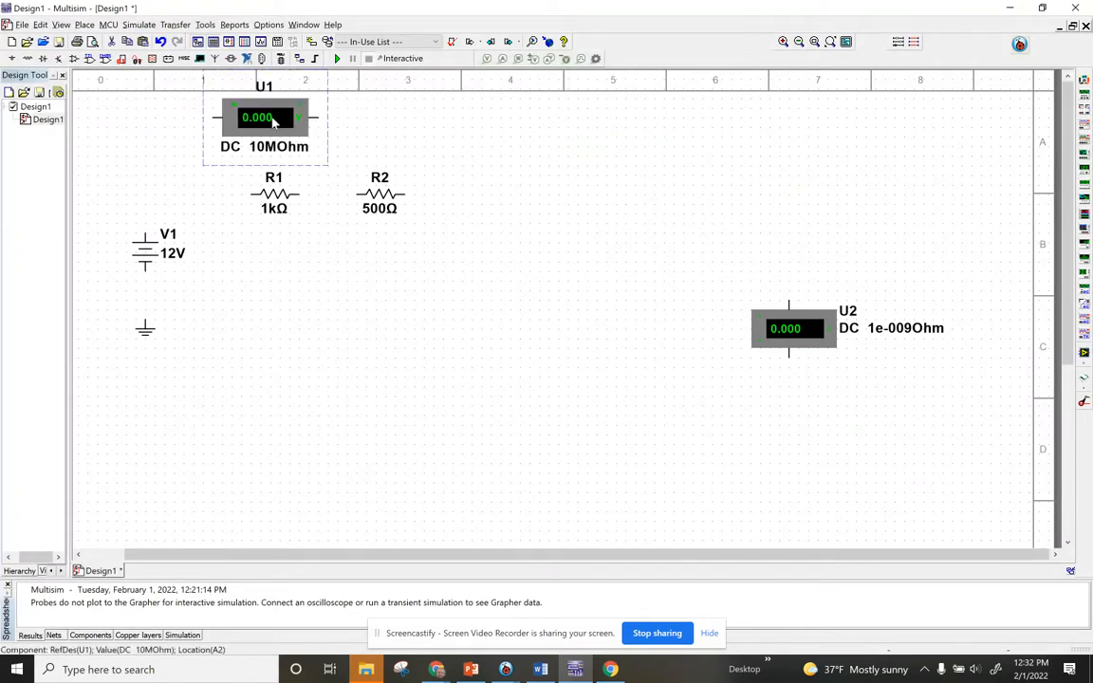
pyautogui.click(509, 170)
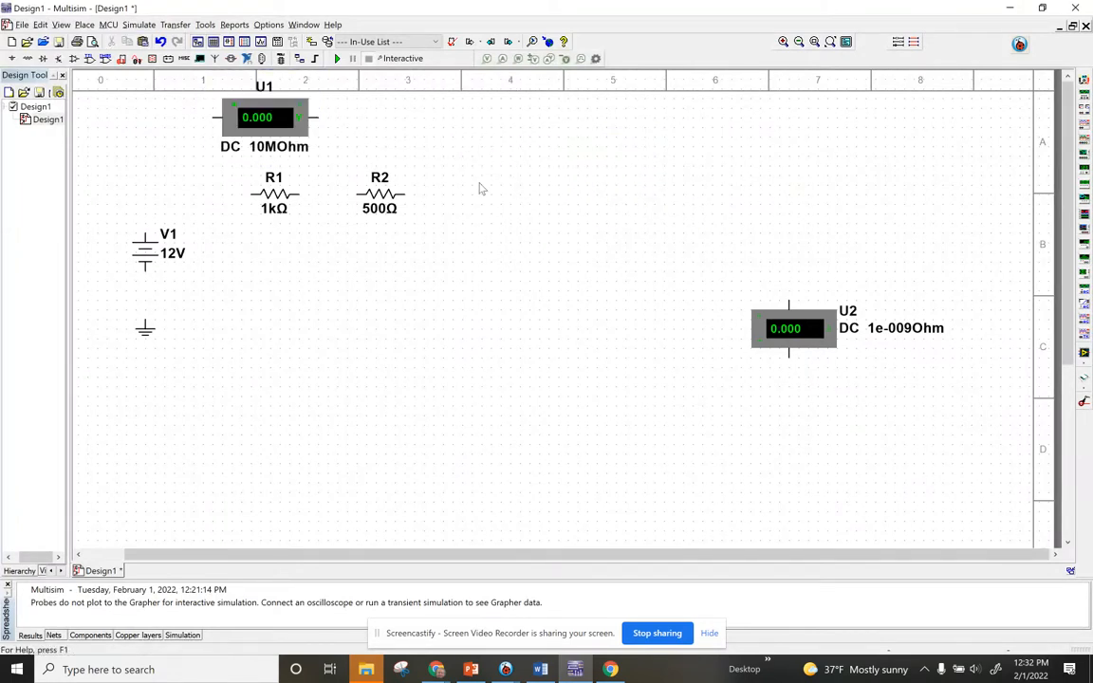
pyautogui.scroll(2, 487, 247)
pyautogui.rightClick(467, 237)
pyautogui.click(692, 284)
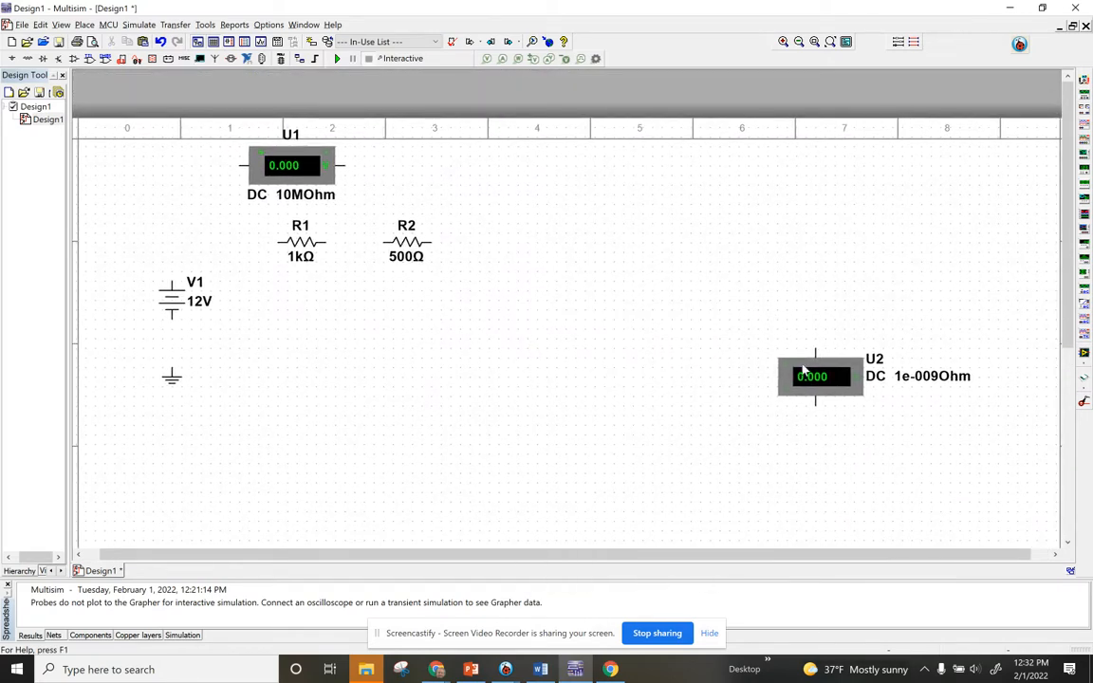
pyautogui.moveTo(814, 377); pyautogui.dragTo(300, 400)
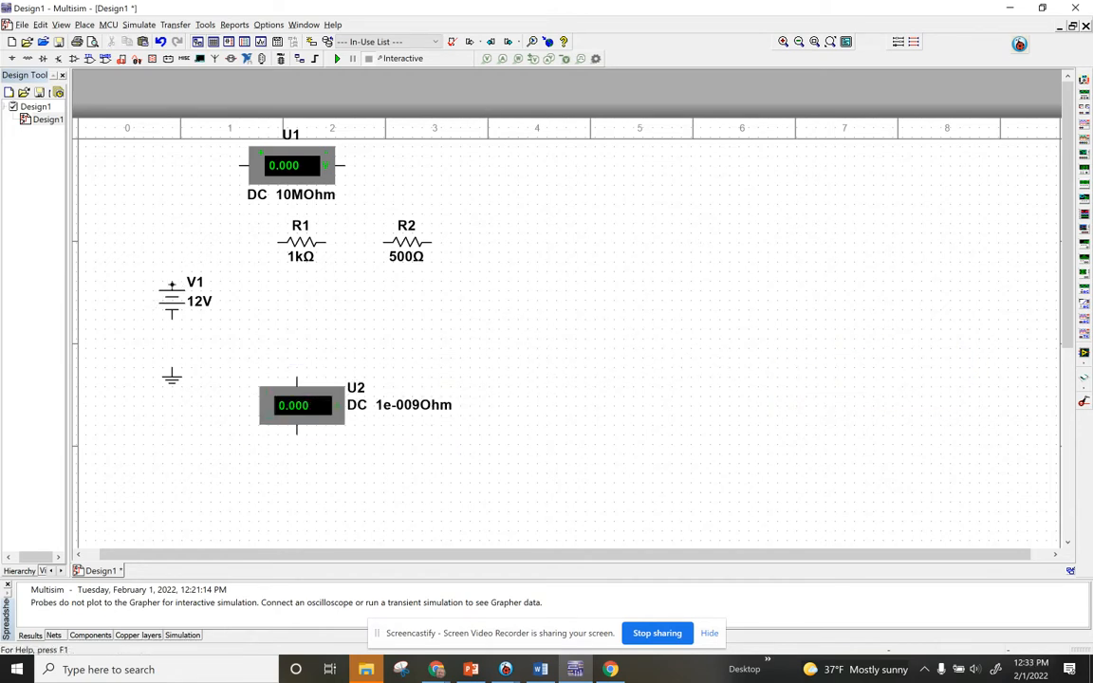
# Wire V1, R1 and R2 into a closed series loop, and run and stop its simulation without the ground connected.
pyautogui.click(172, 279)
pyautogui.click(276, 243)
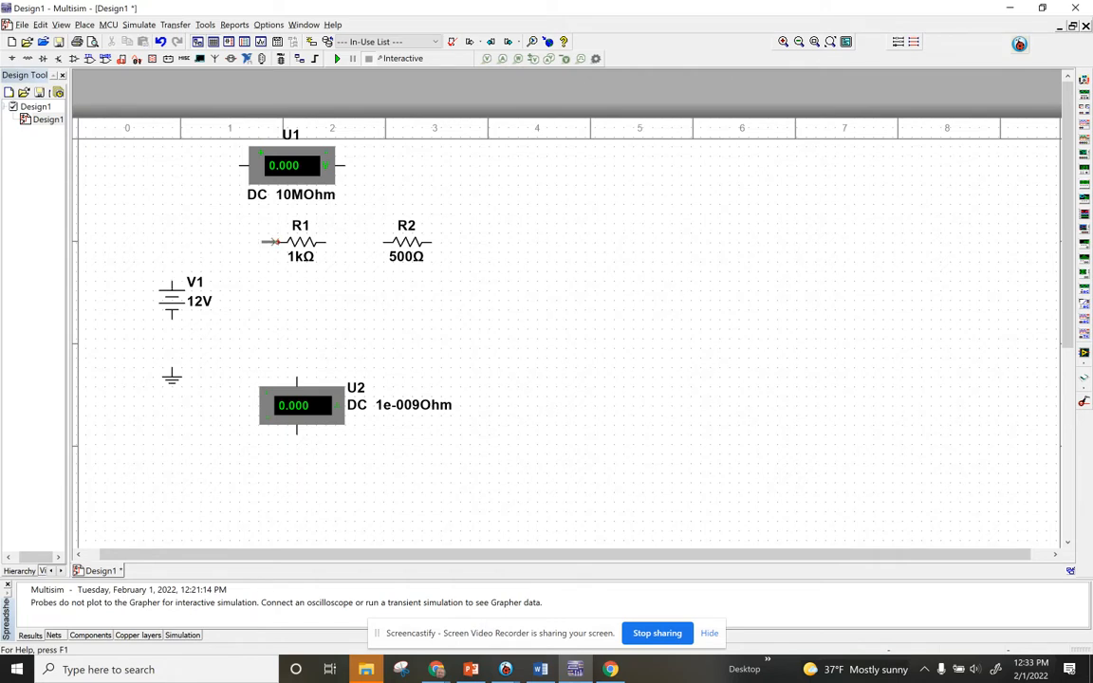
pyautogui.click(326, 243)
pyautogui.click(381, 243)
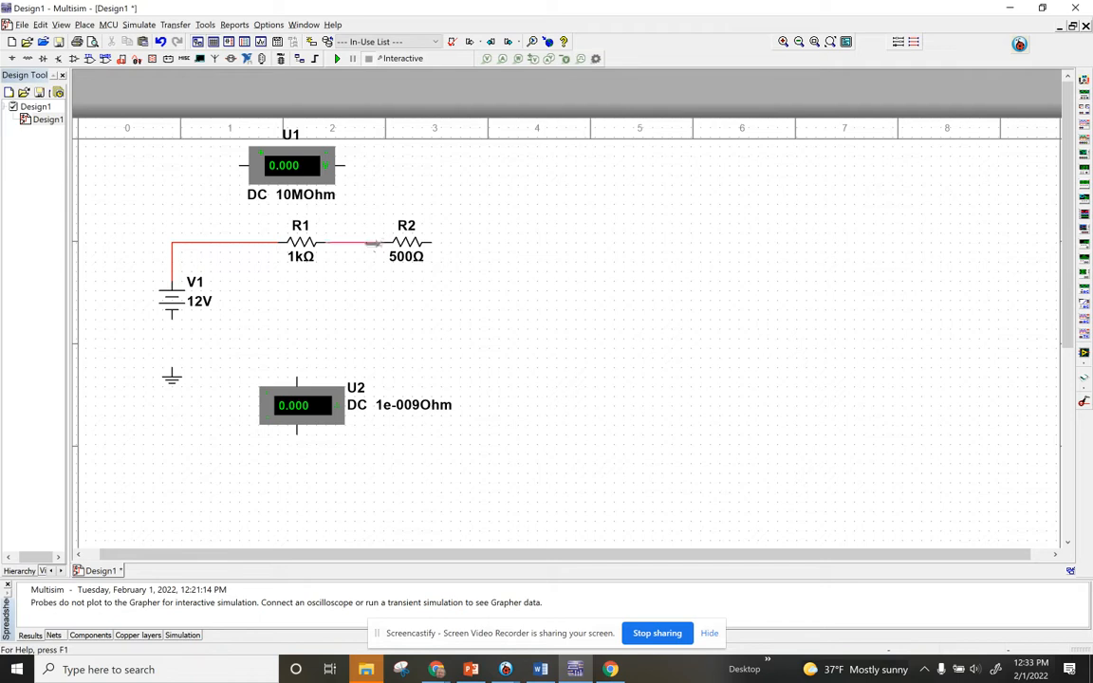
pyautogui.click(441, 243)
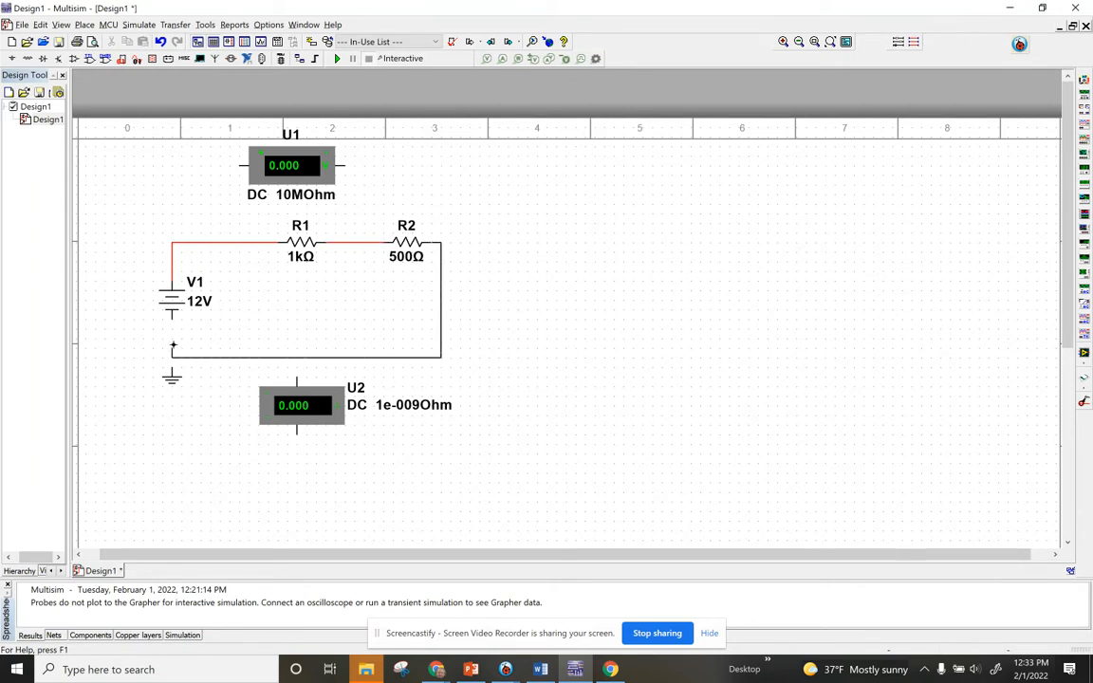
pyautogui.click(171, 318)
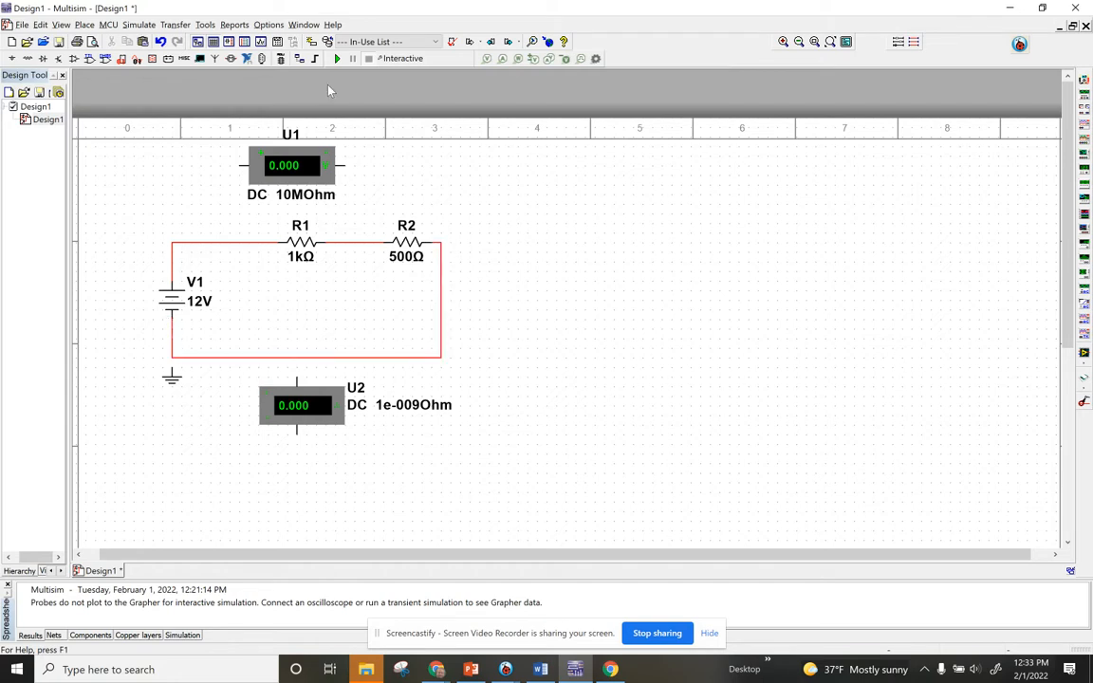
pyautogui.click(337, 59)
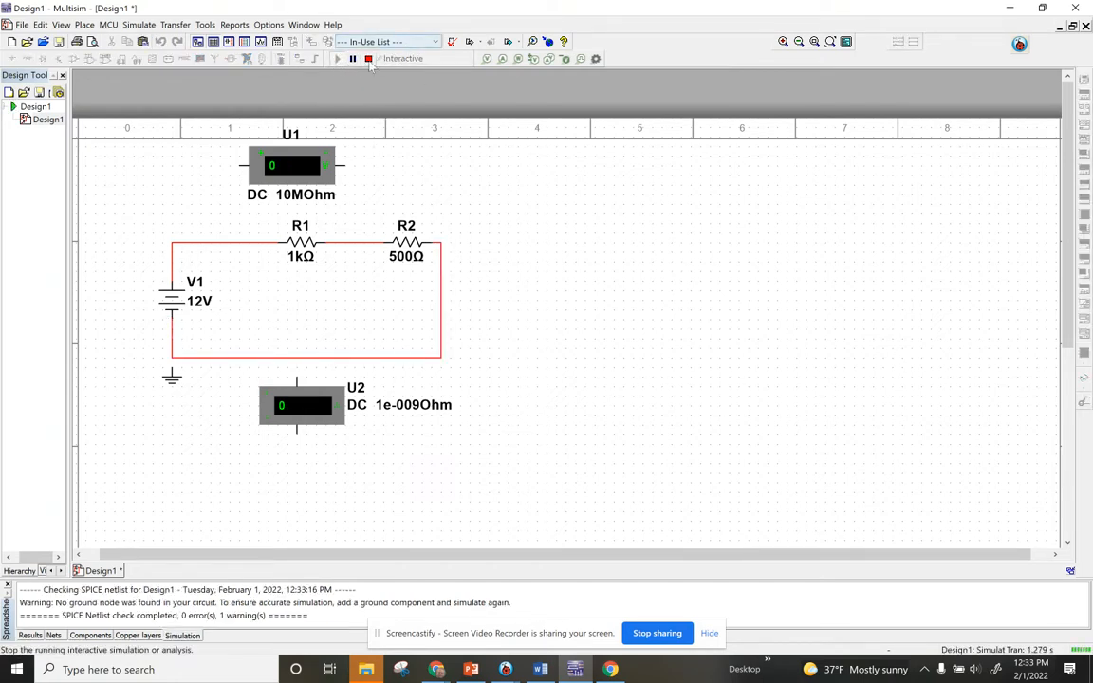
pyautogui.click(369, 59)
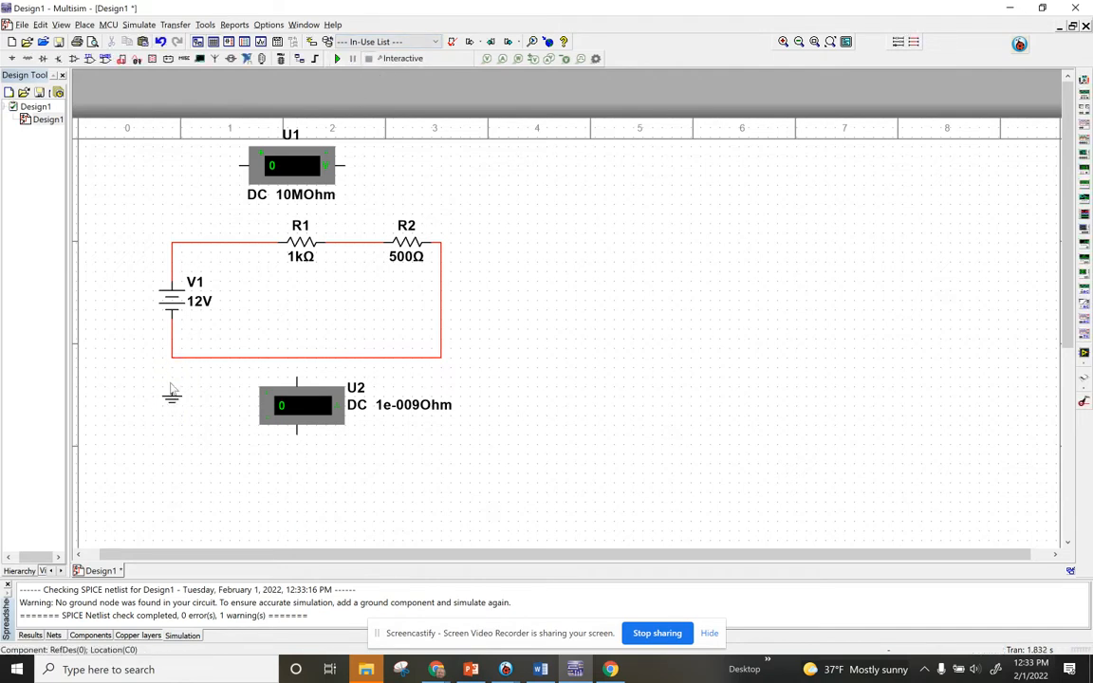
# Connect the ground to the loop's lower wire and wire voltmeter U1 in parallel with R1.
pyautogui.click(171, 388)
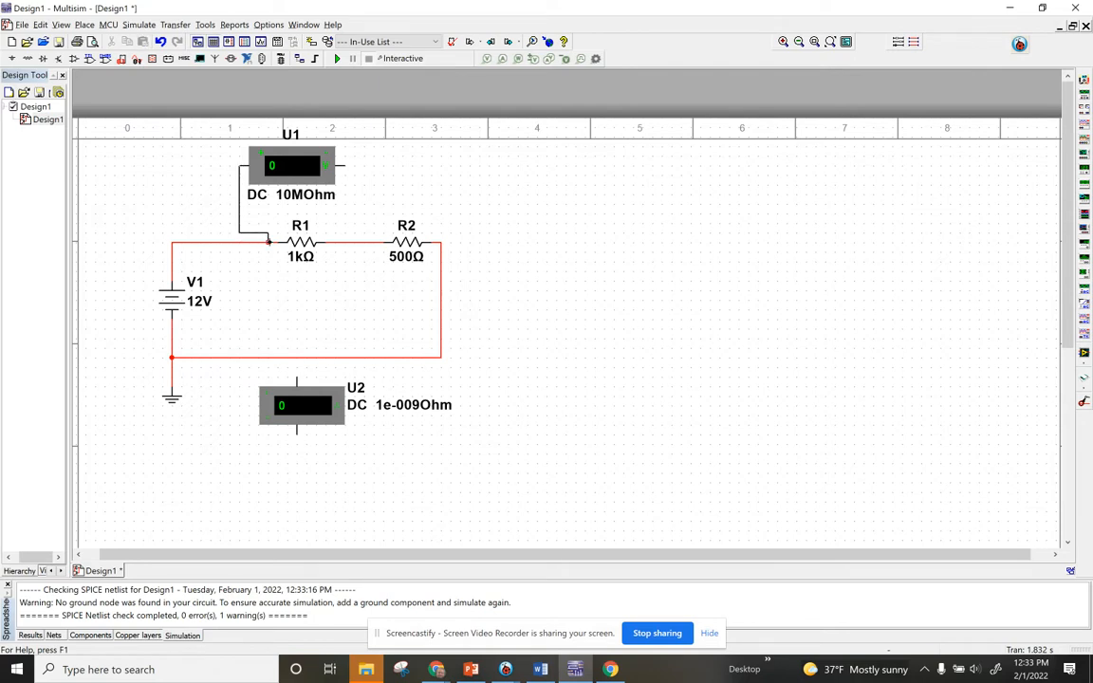
pyautogui.click(267, 242)
pyautogui.click(345, 242)
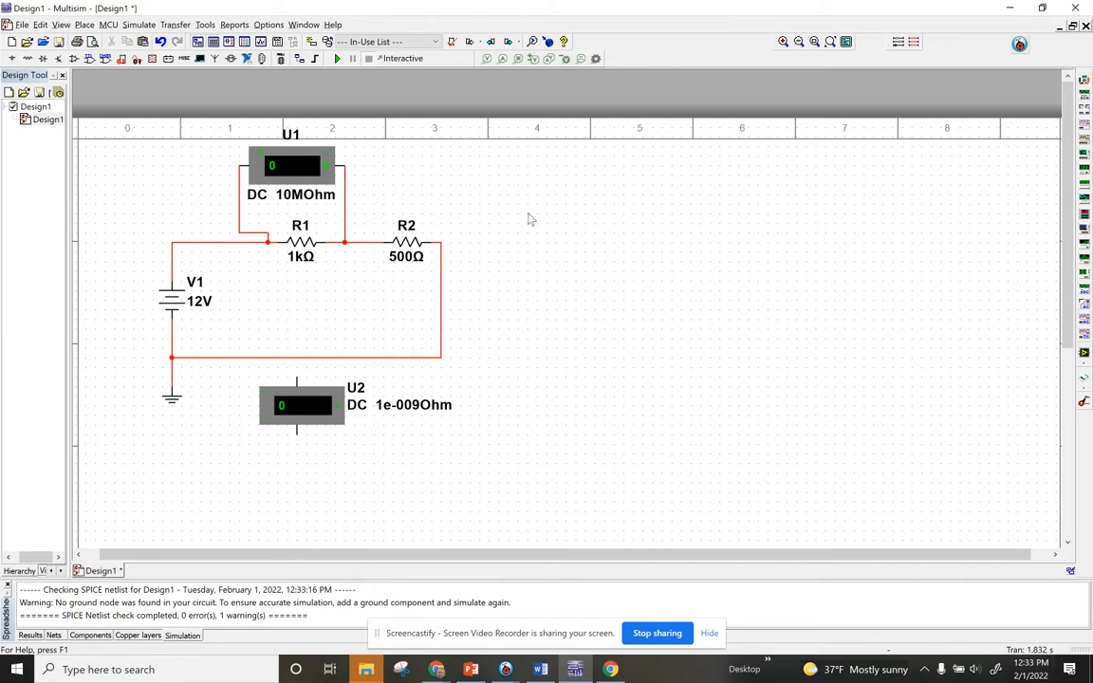
# Copy voltmeter U1 and paste the duplicate above and to the right of R2.
pyautogui.rightClick(294, 167)
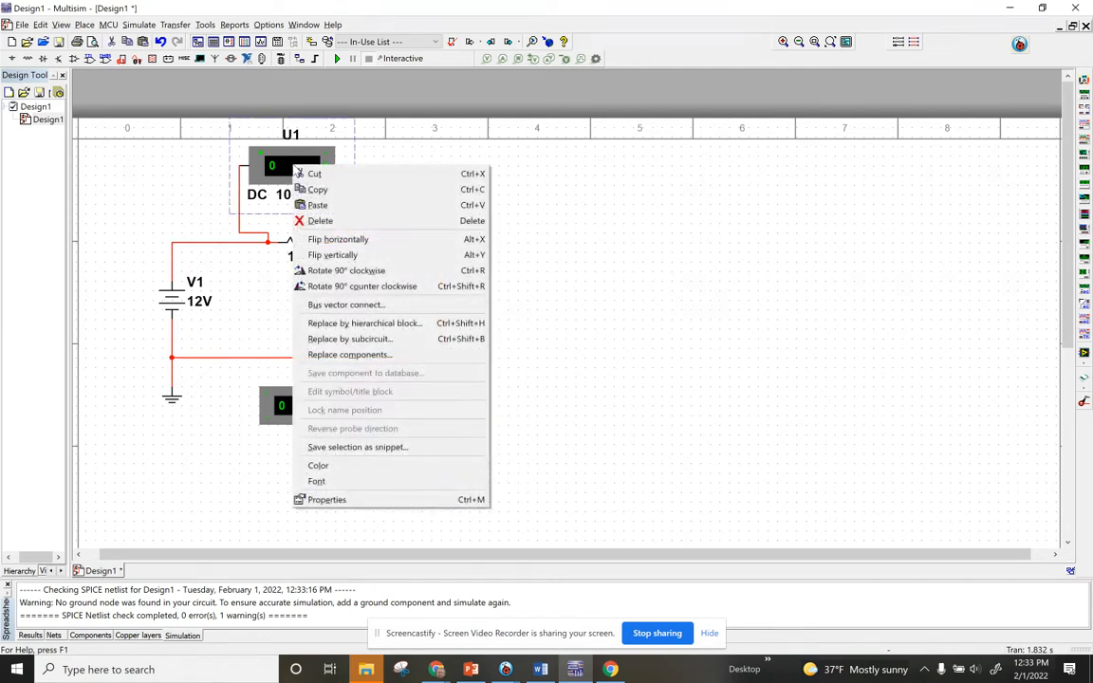
pyautogui.click(325, 192)
pyautogui.rightClick(461, 171)
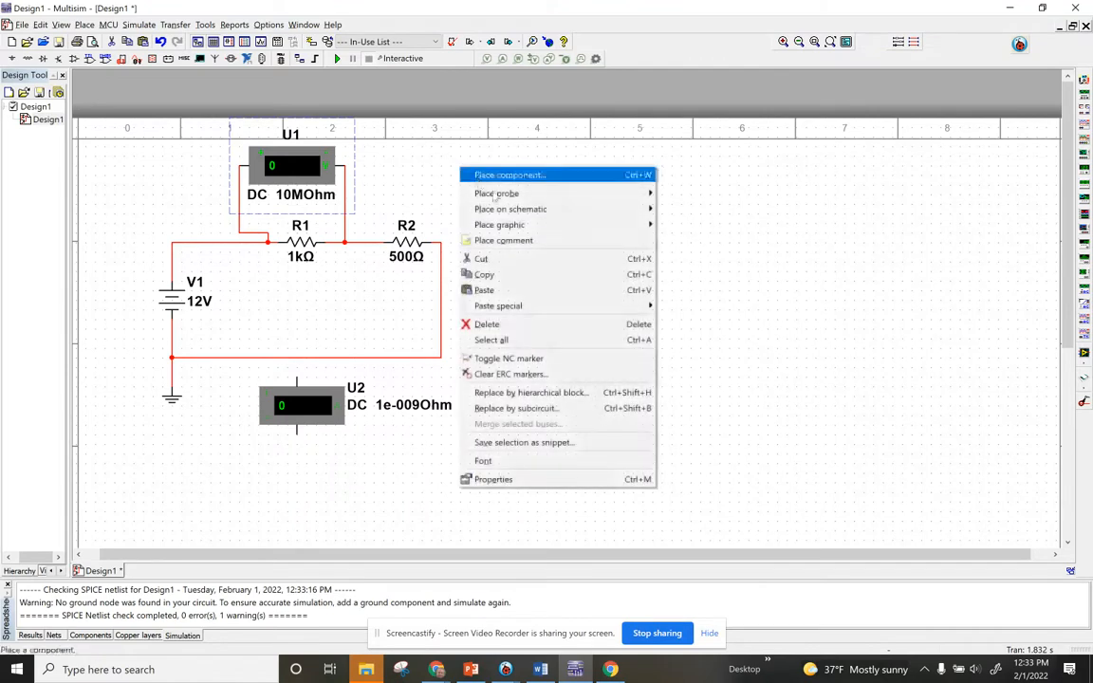
pyautogui.click(486, 290)
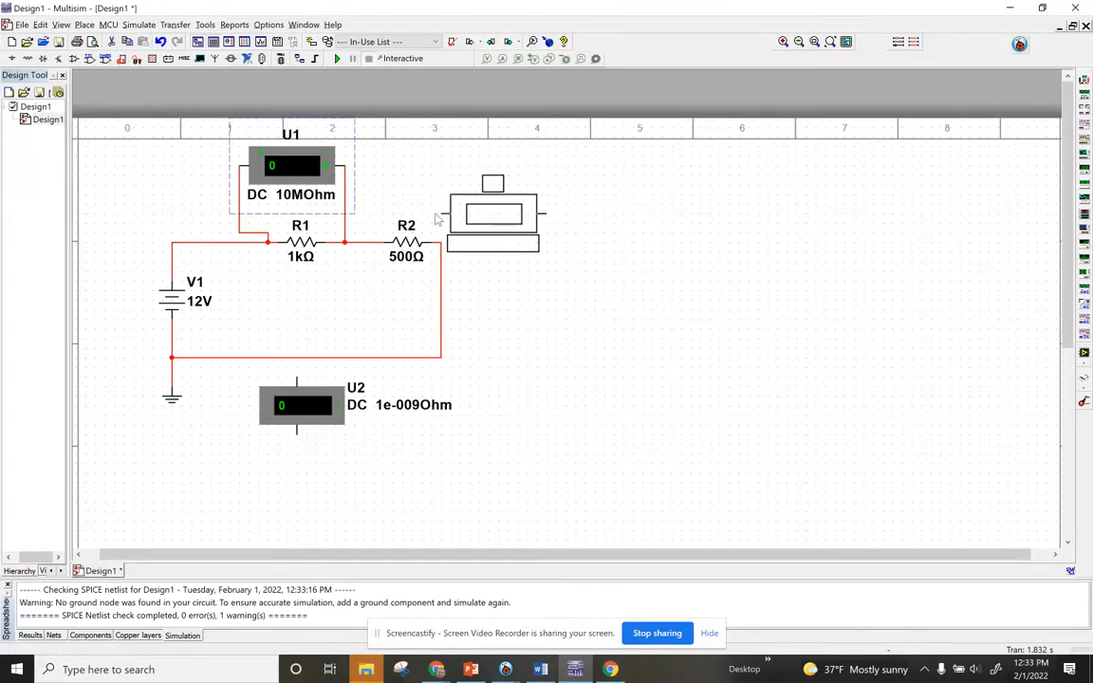
pyautogui.click(419, 194)
# Wire the duplicated voltmeter in parallel with R2, from the R1–R2 wire to the wire below R2's far end.
pyautogui.click(421, 185)
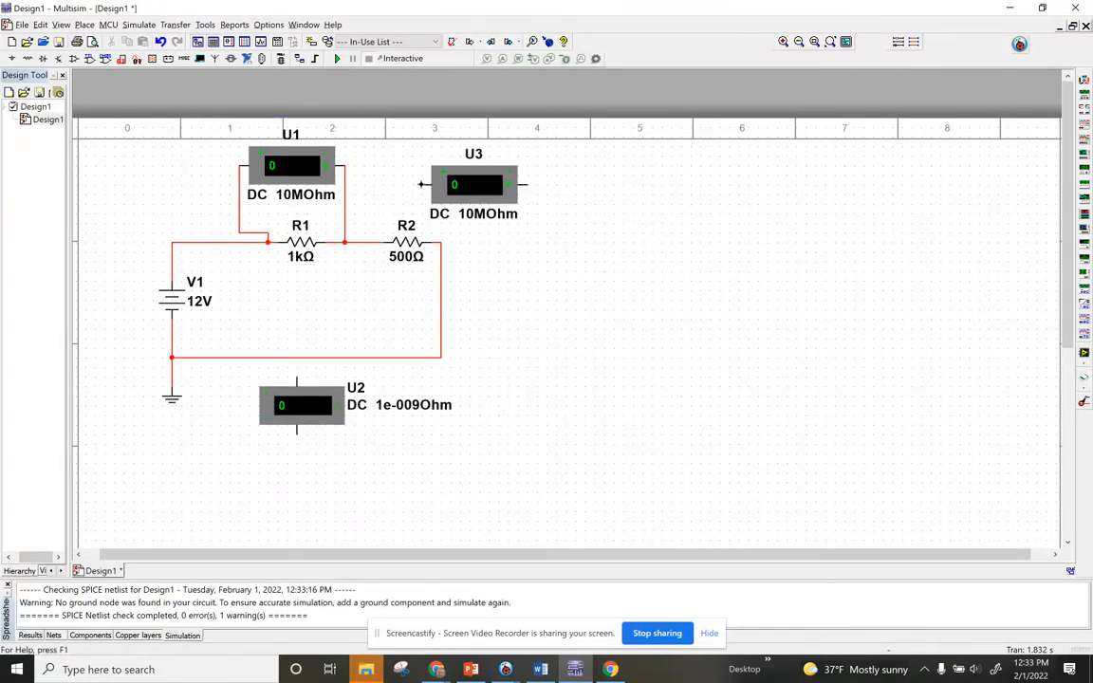
pyautogui.click(374, 241)
pyautogui.click(524, 184)
pyautogui.click(441, 272)
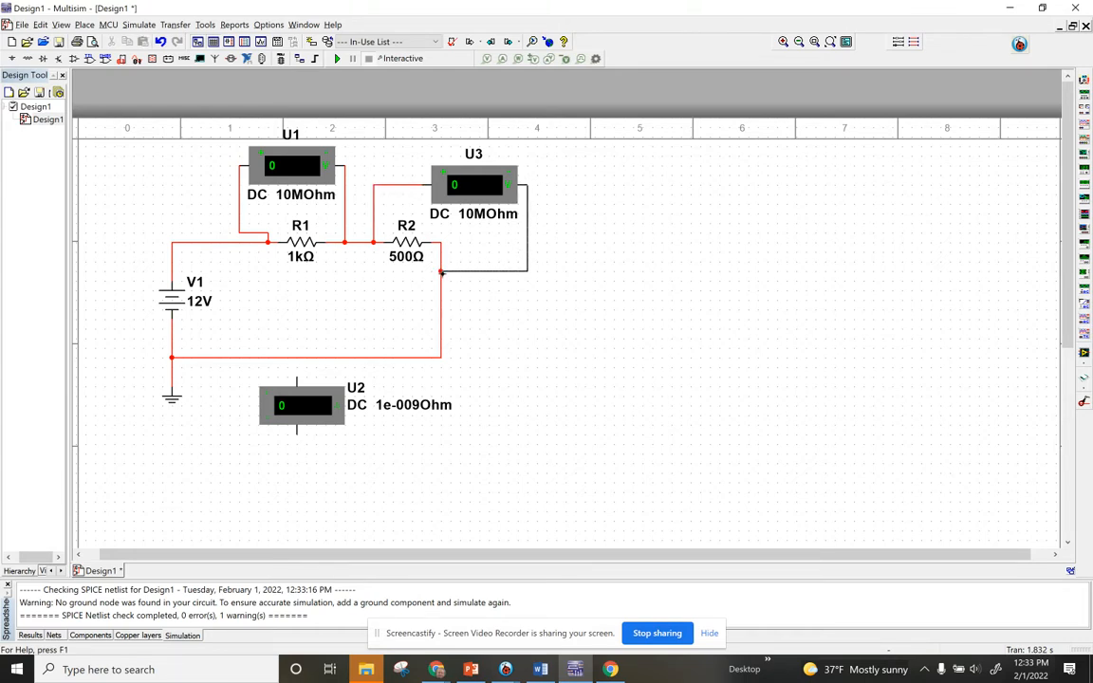
# Delete the loop's lower wire and move ammeter U2 up into the gap between R2's return wire and the ground.
pyautogui.click(305, 359)
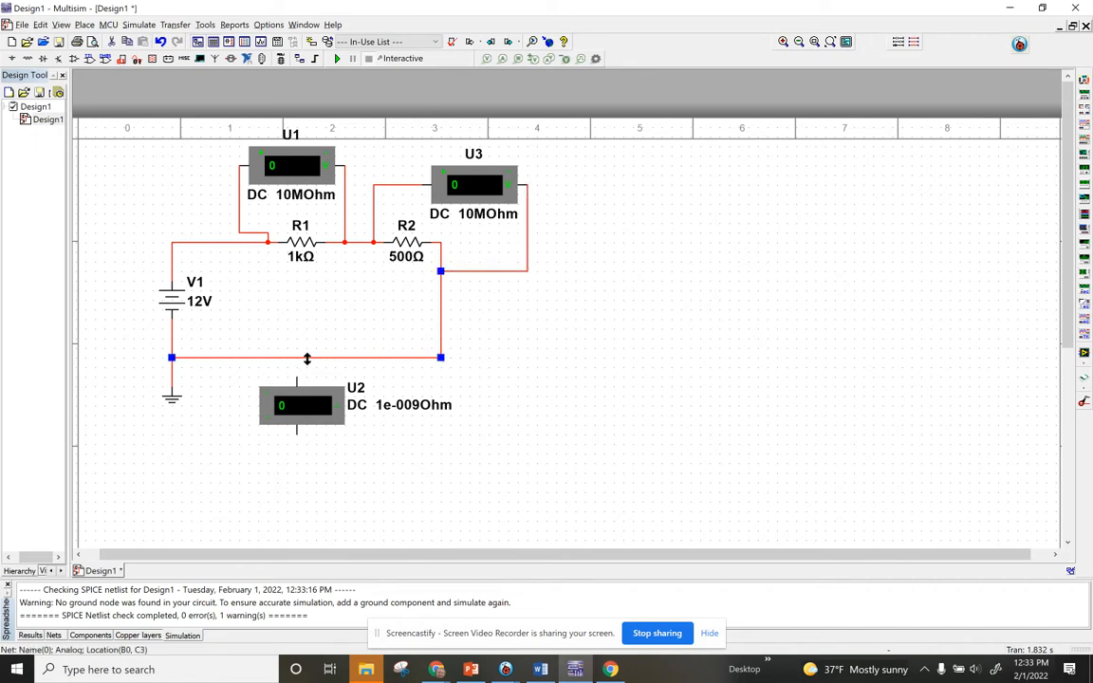
pyautogui.rightClick(306, 359)
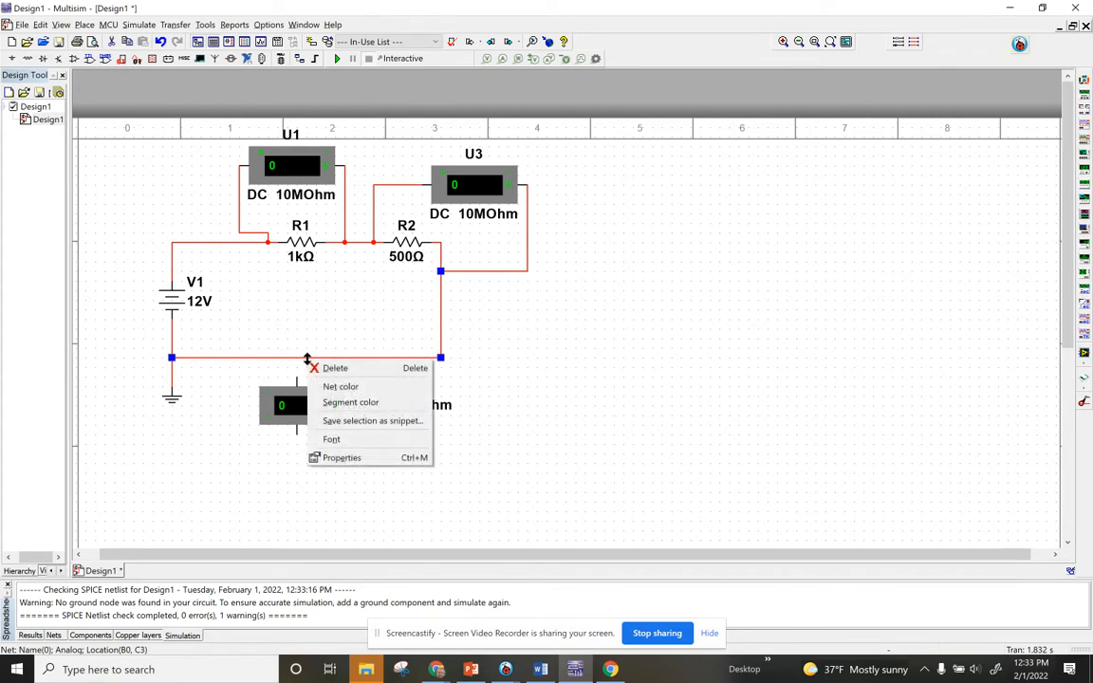
pyautogui.click(318, 368)
pyautogui.moveTo(303, 399); pyautogui.dragTo(322, 380)
pyautogui.click(315, 442)
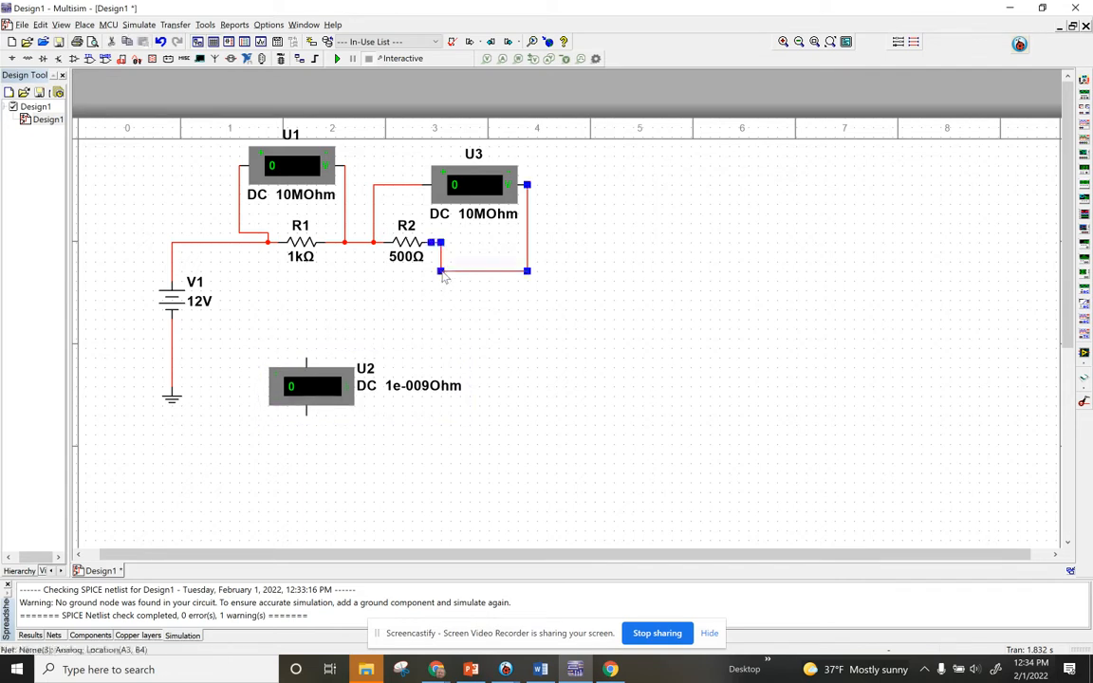
# Wire ammeter U2 in series between the R2–U3 junction and the wire below V1, and run the simulation.
pyautogui.click(307, 360)
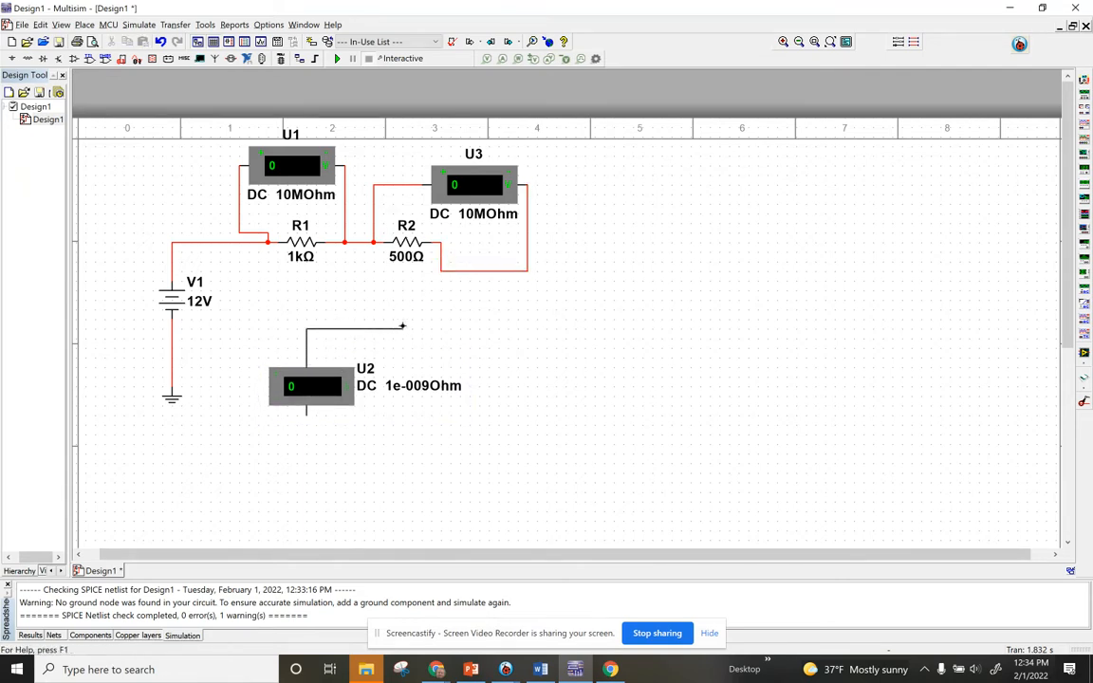
pyautogui.click(441, 271)
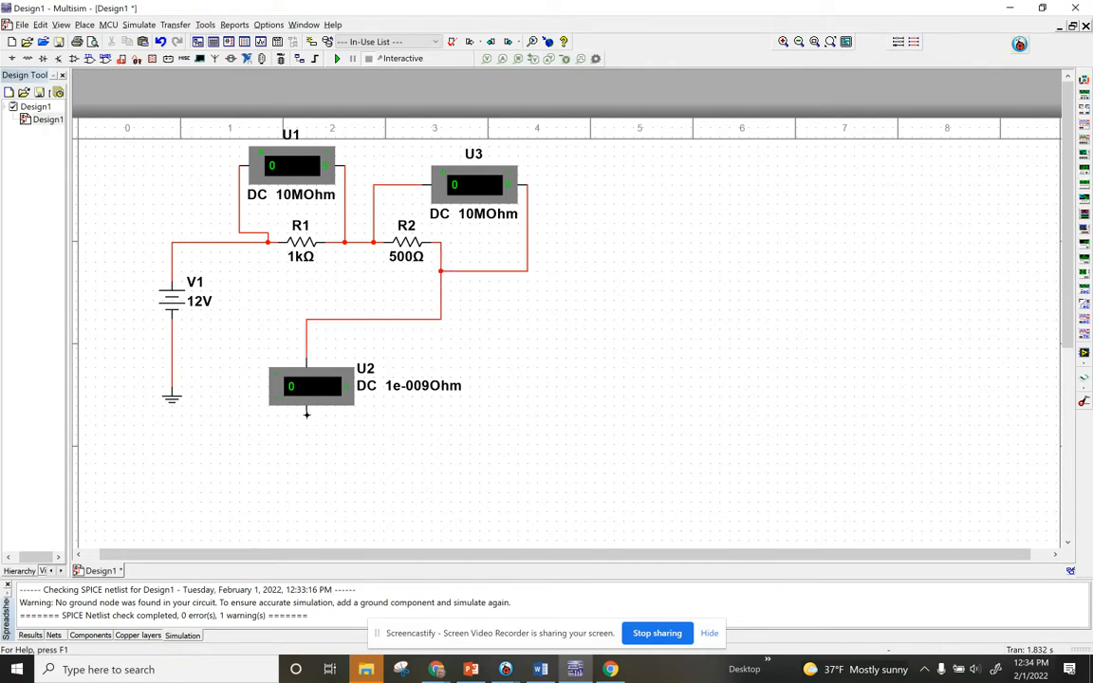
pyautogui.click(307, 414)
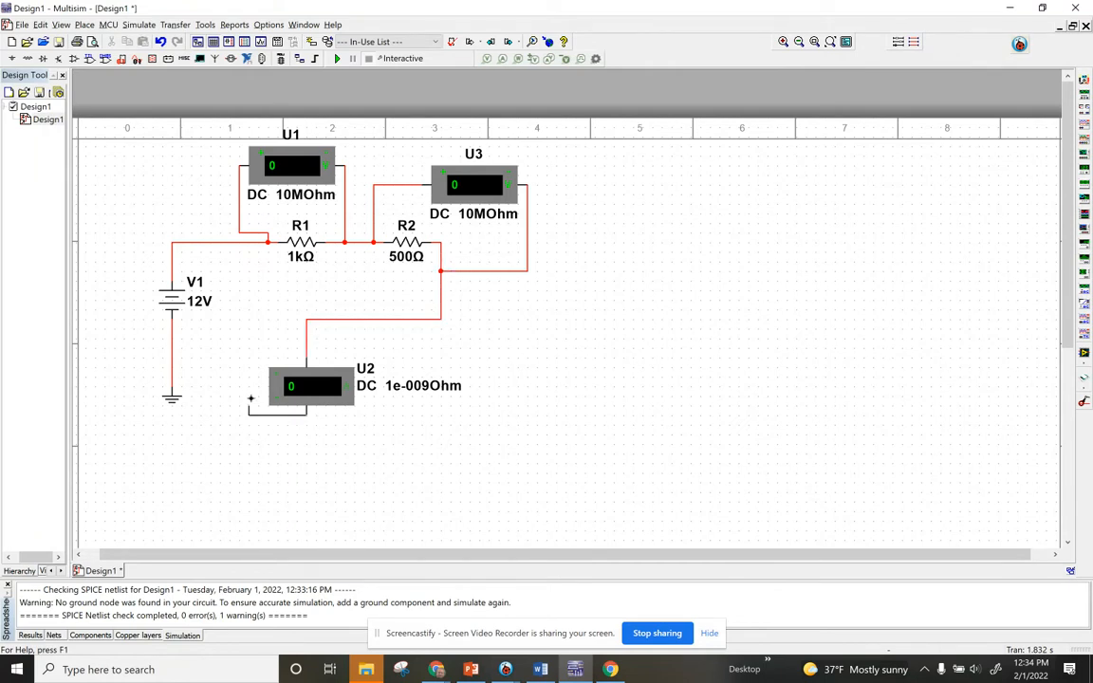
pyautogui.click(172, 347)
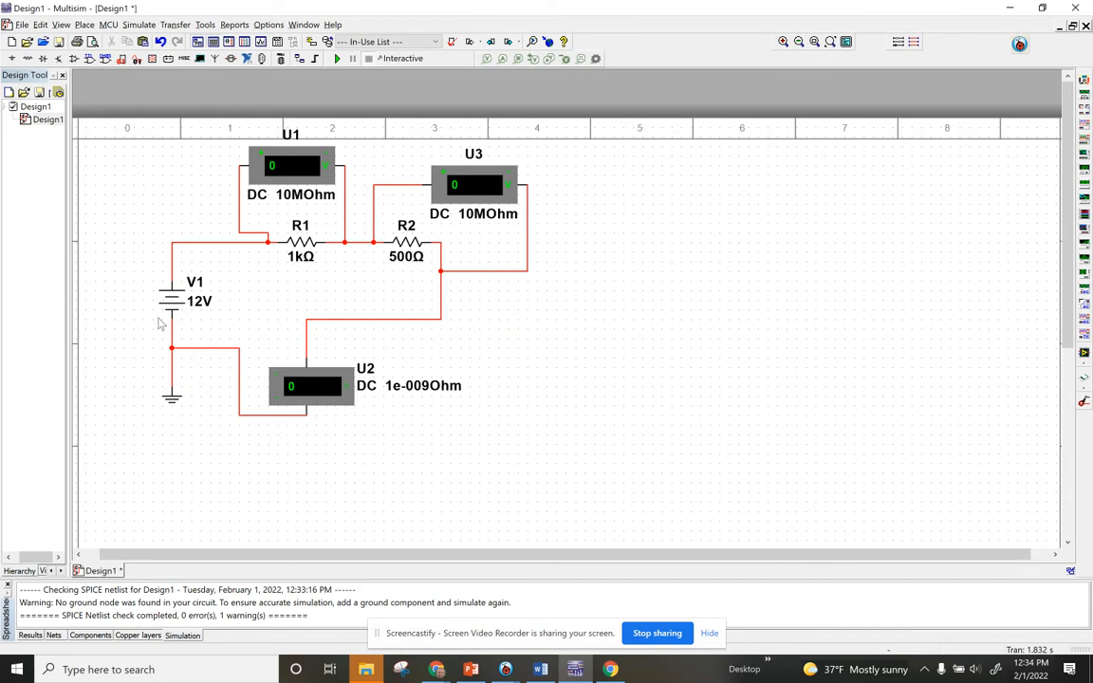
pyautogui.click(337, 57)
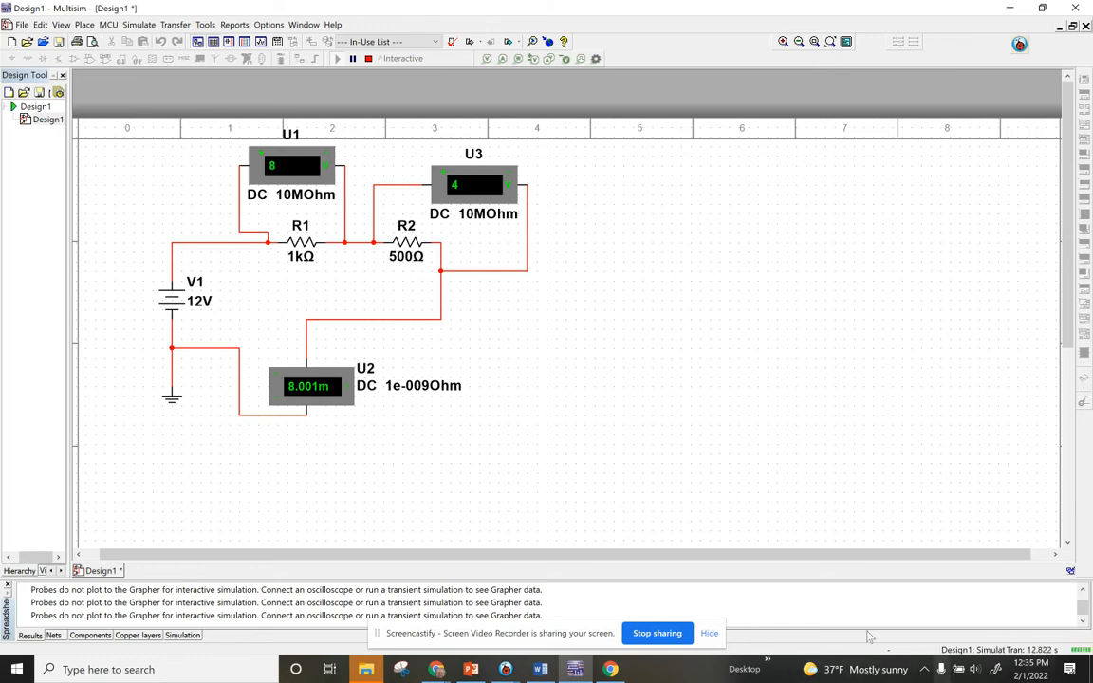
# Switch to Word and review the submission sheet's screenshot boxes and measurement fields for circuits #1, #3 and #4.
pyautogui.click(540, 670)
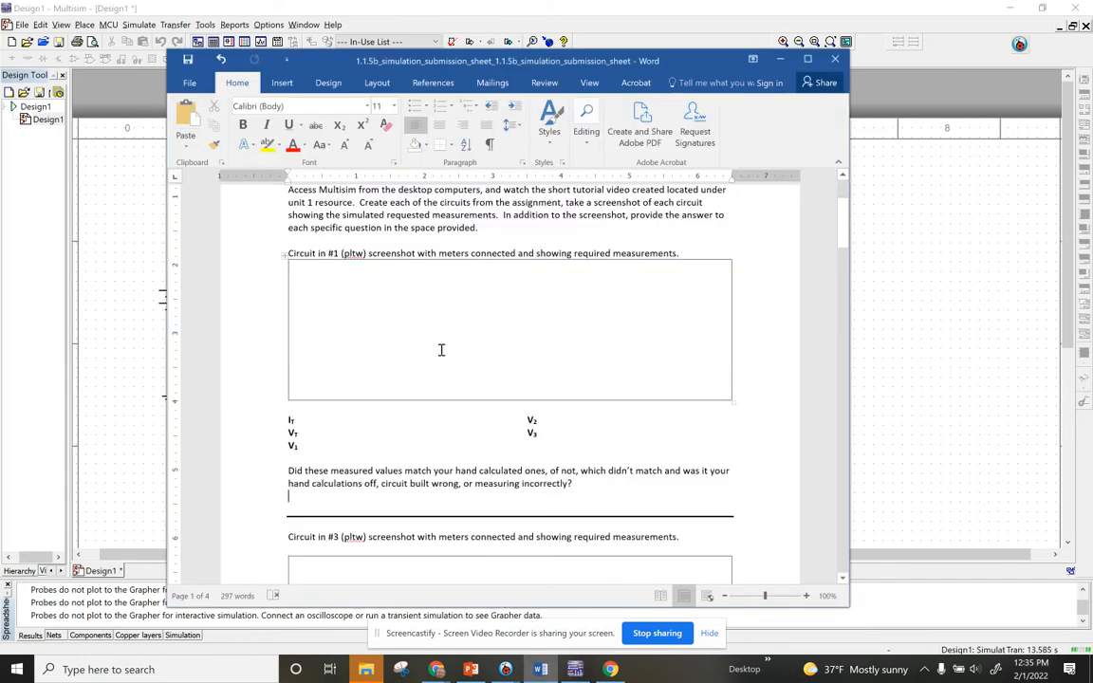
pyautogui.click(442, 349)
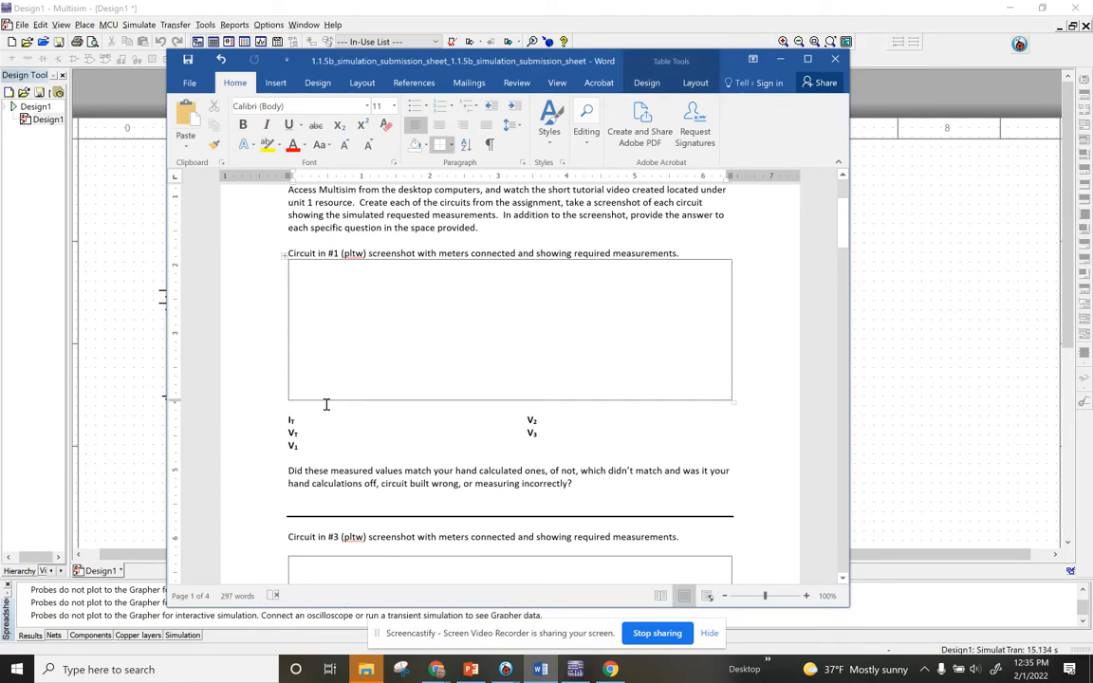
pyautogui.click(315, 445)
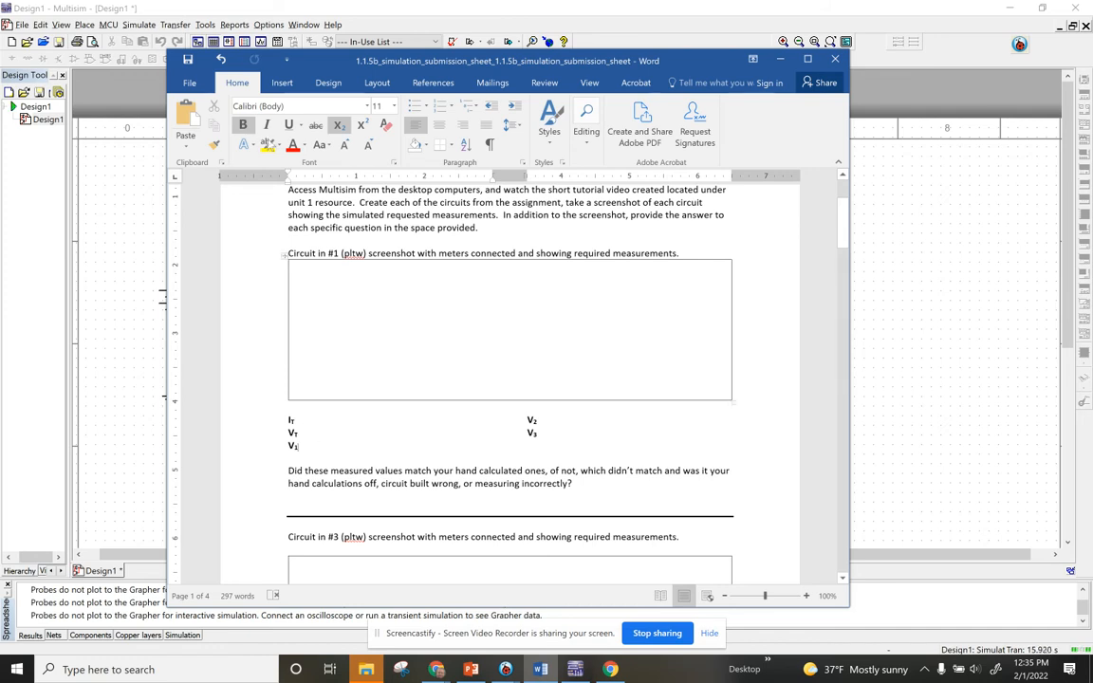
pyautogui.scroll(1, 356, 312)
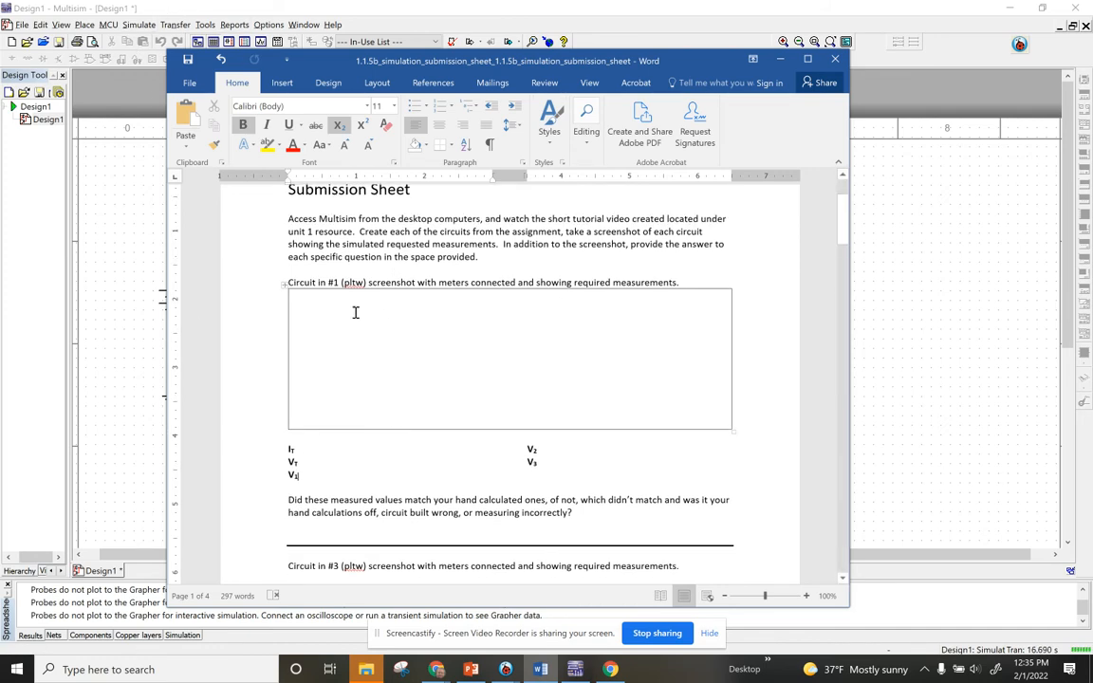
pyautogui.scroll(-4, 354, 313)
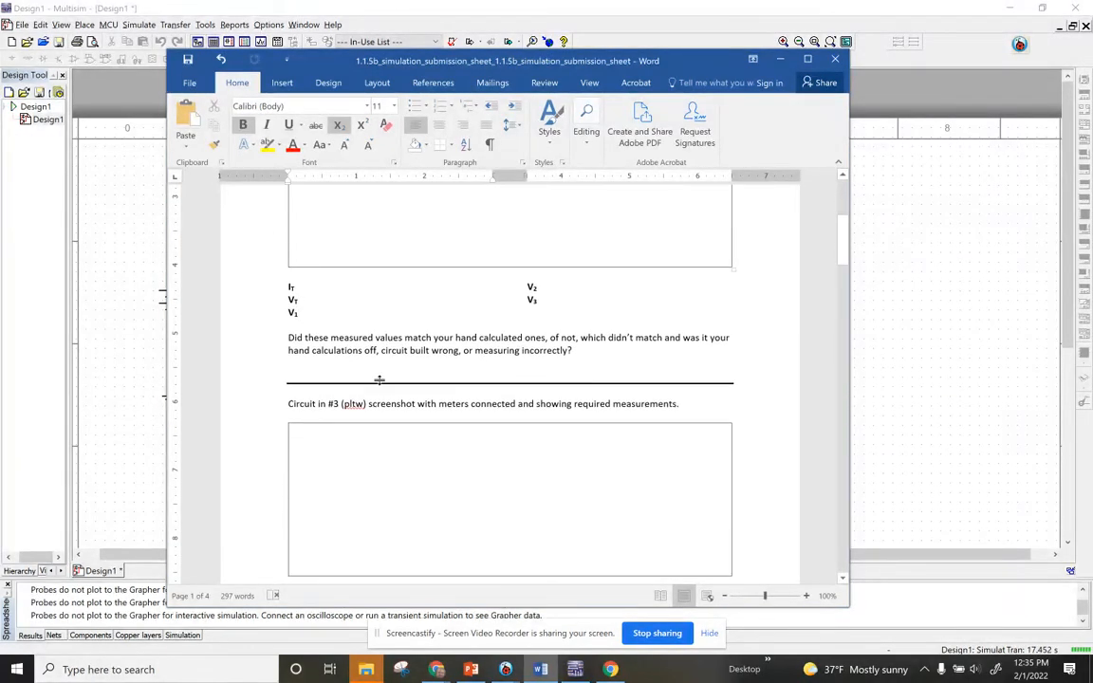
pyautogui.click(355, 434)
pyautogui.scroll(-9, 356, 434)
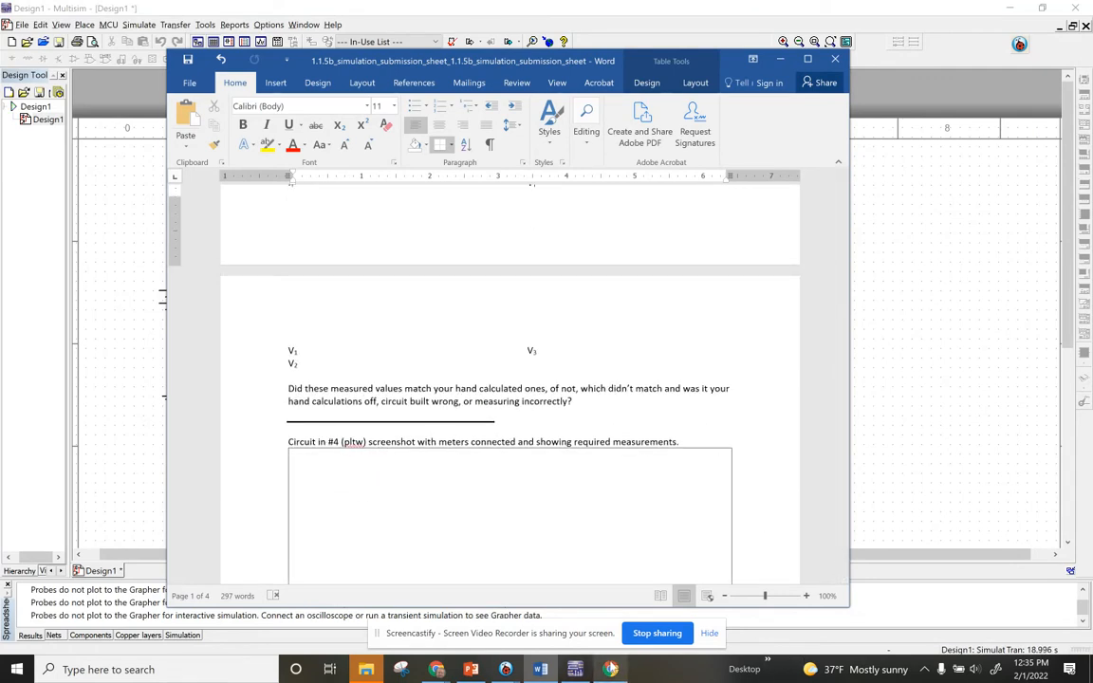
# Switch to the Activity 1.1.5.b page in Chrome and review the series circuits in procedure steps 1 to 4.
pyautogui.click(610, 669)
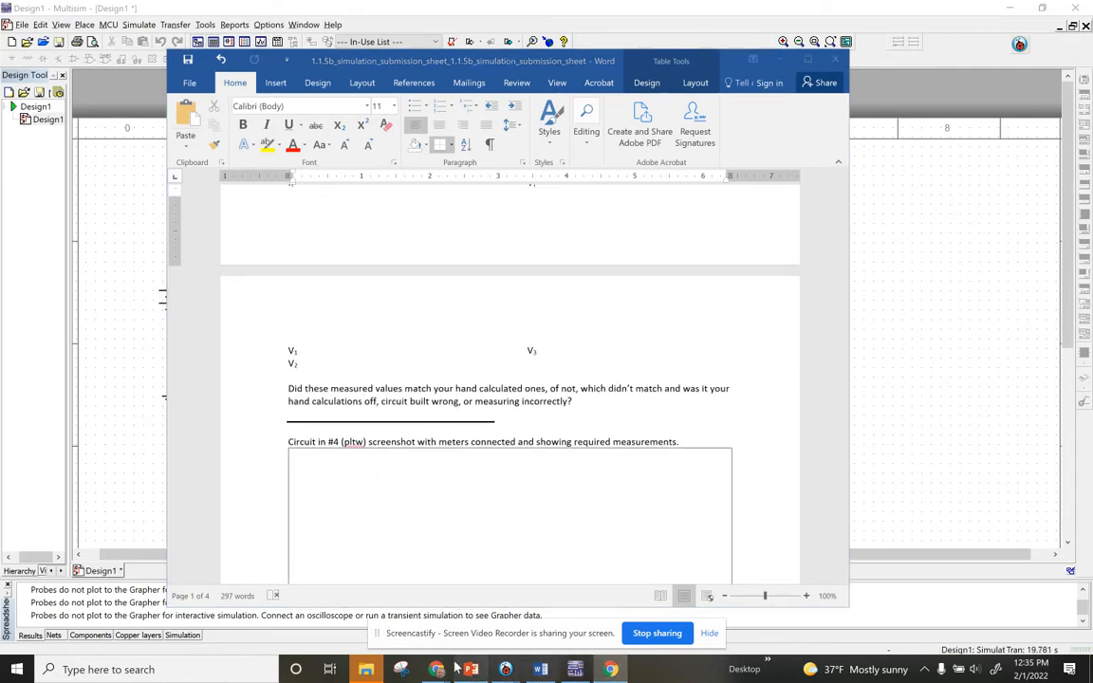
pyautogui.click(470, 669)
pyautogui.moveTo(436, 669)
pyautogui.click(617, 593)
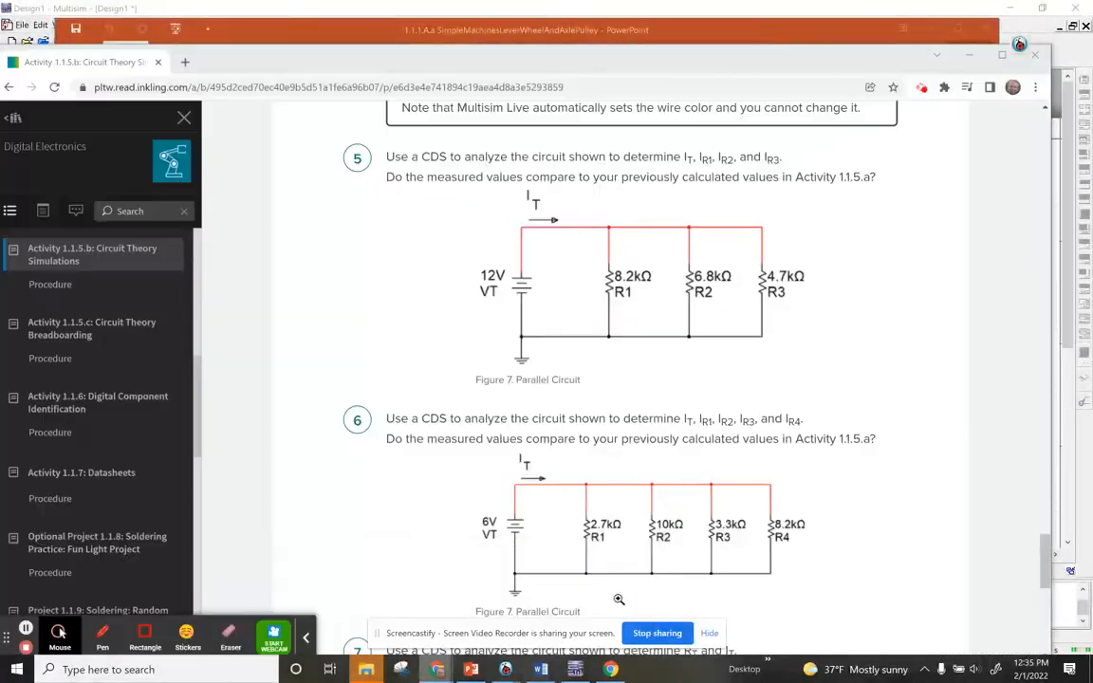
pyautogui.scroll(15, 553, 410)
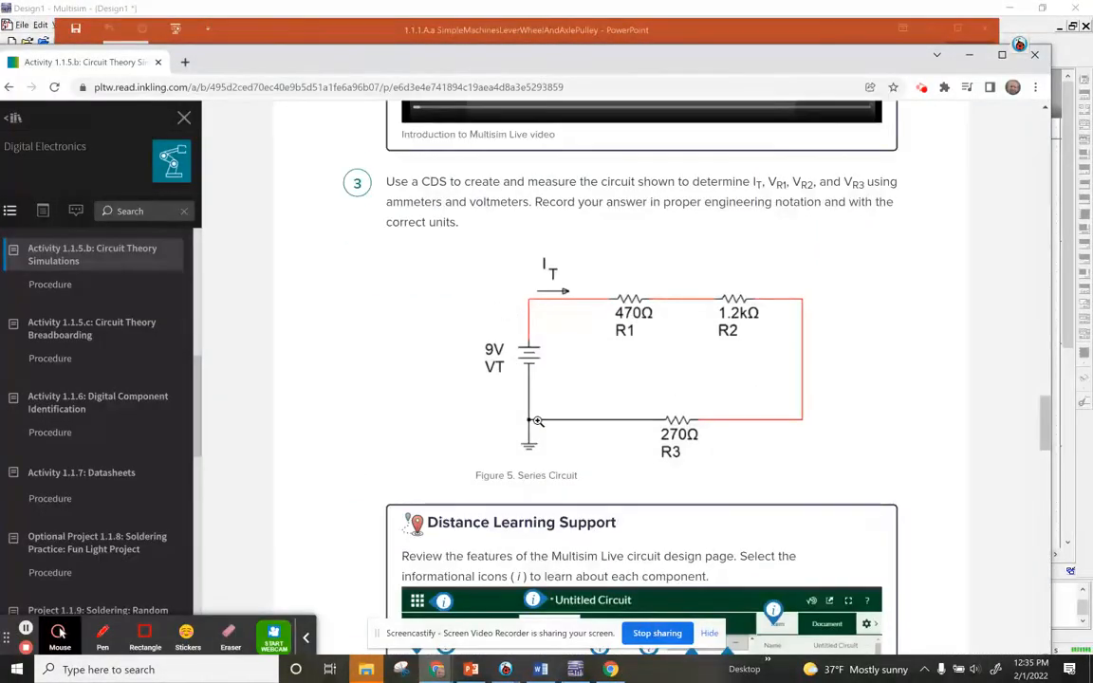
pyautogui.scroll(5, 384, 256)
pyautogui.scroll(-1, 496, 398)
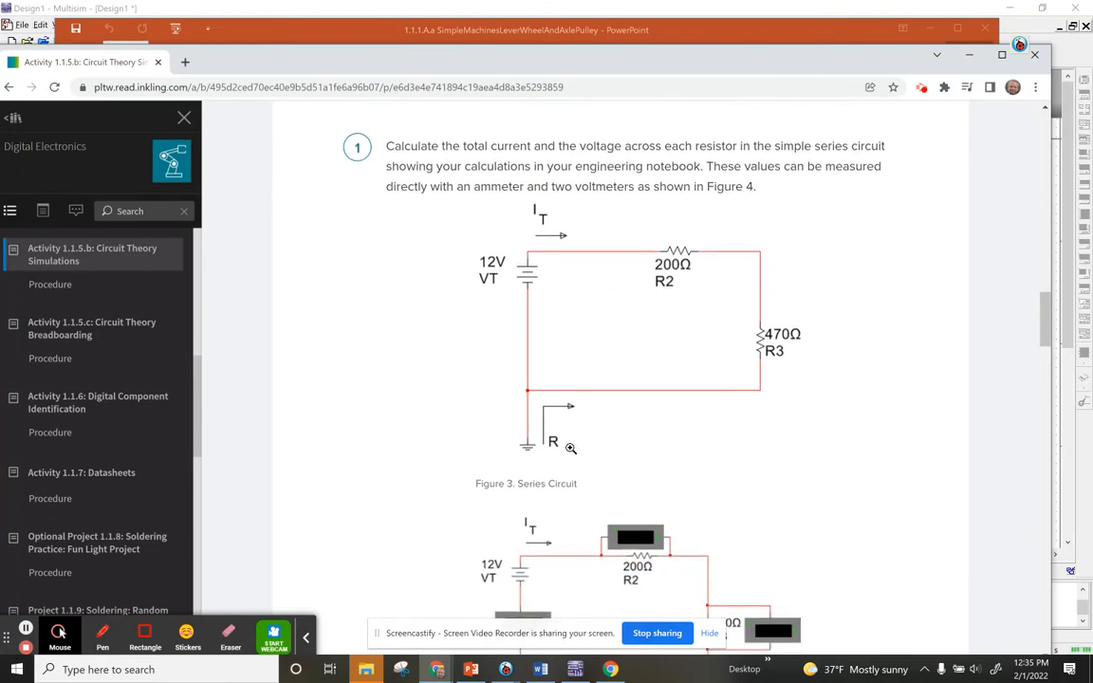
pyautogui.scroll(-3, 534, 419)
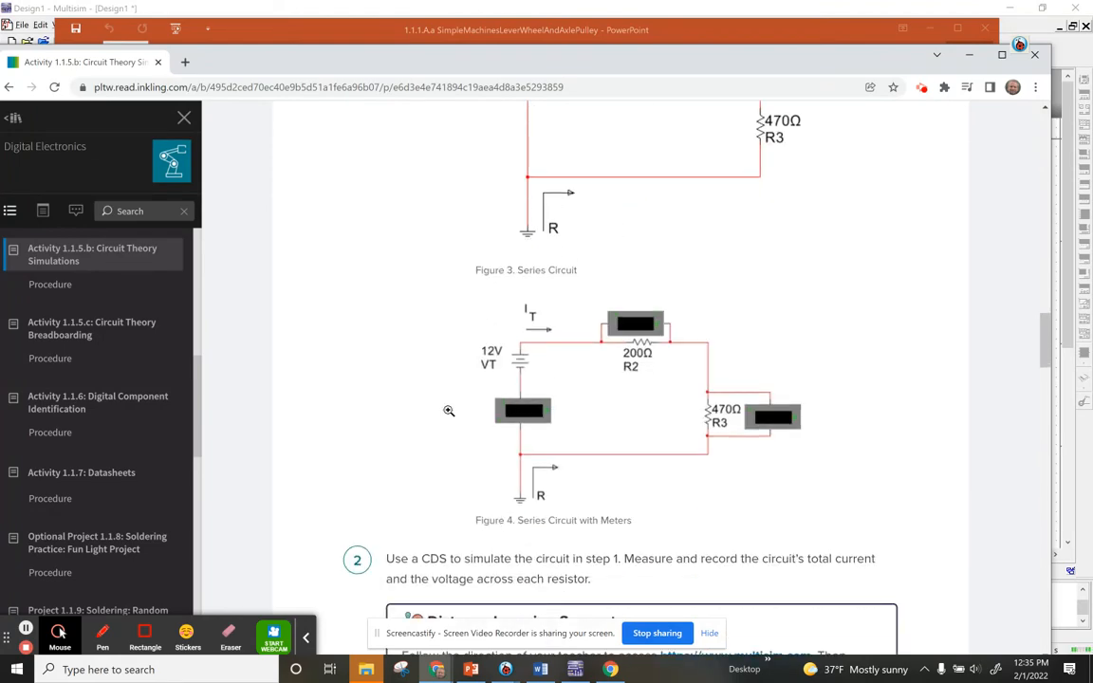
pyautogui.scroll(-3, 433, 459)
pyautogui.scroll(-7, 435, 461)
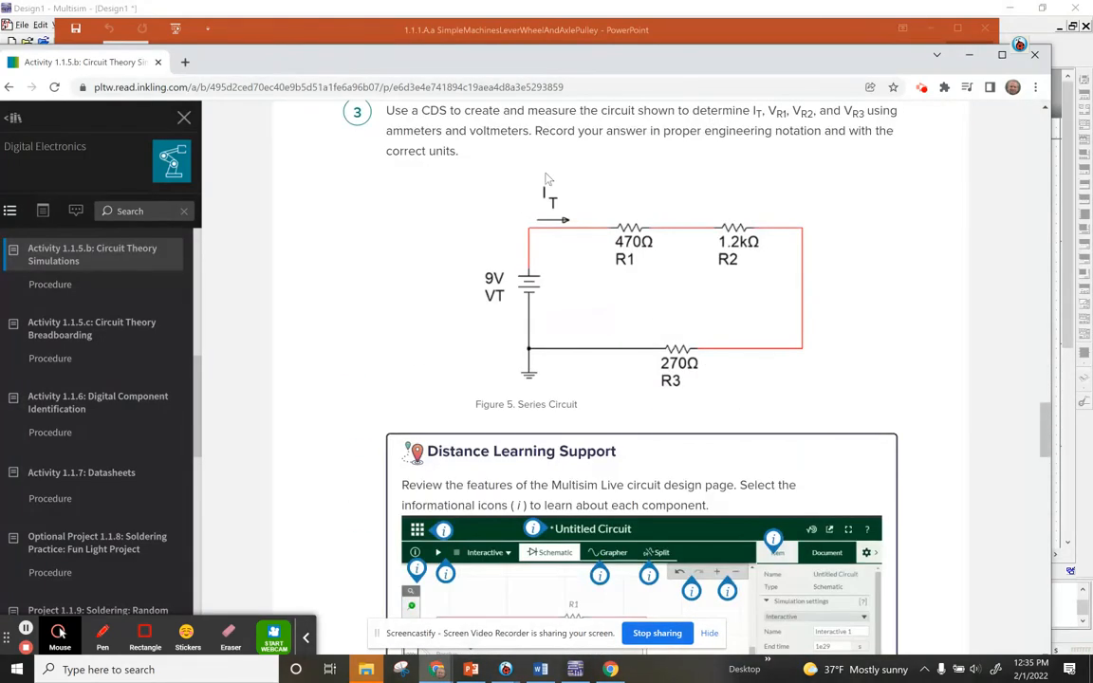
pyautogui.scroll(-10, 360, 366)
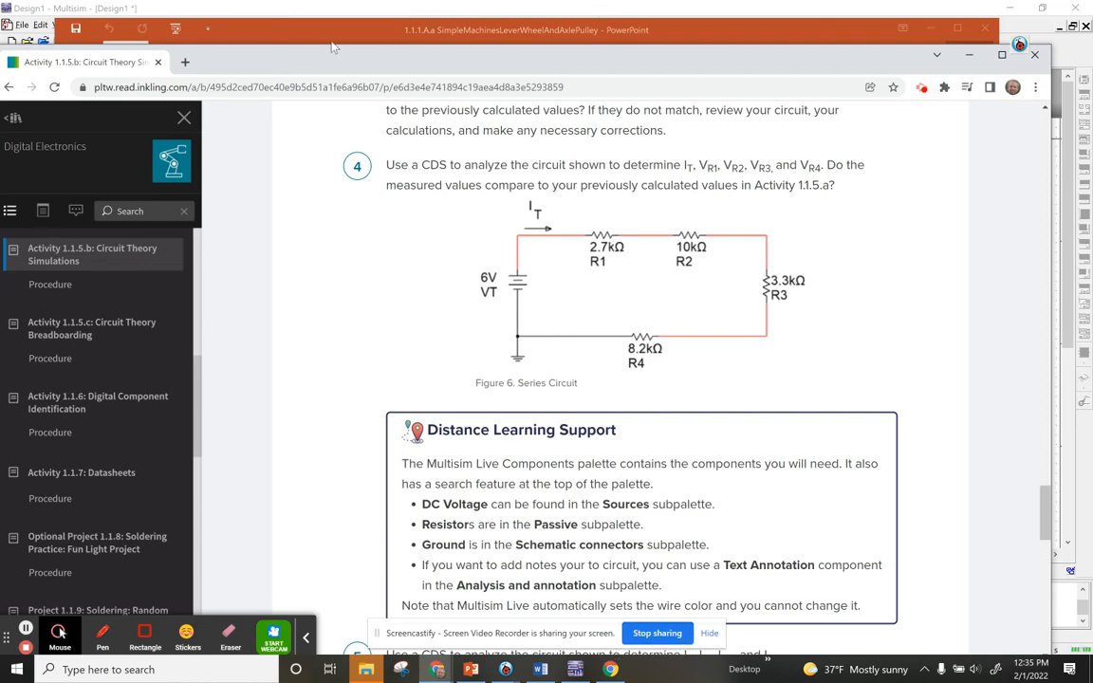
pyautogui.moveTo(293, 62); pyautogui.dragTo(305, 26)
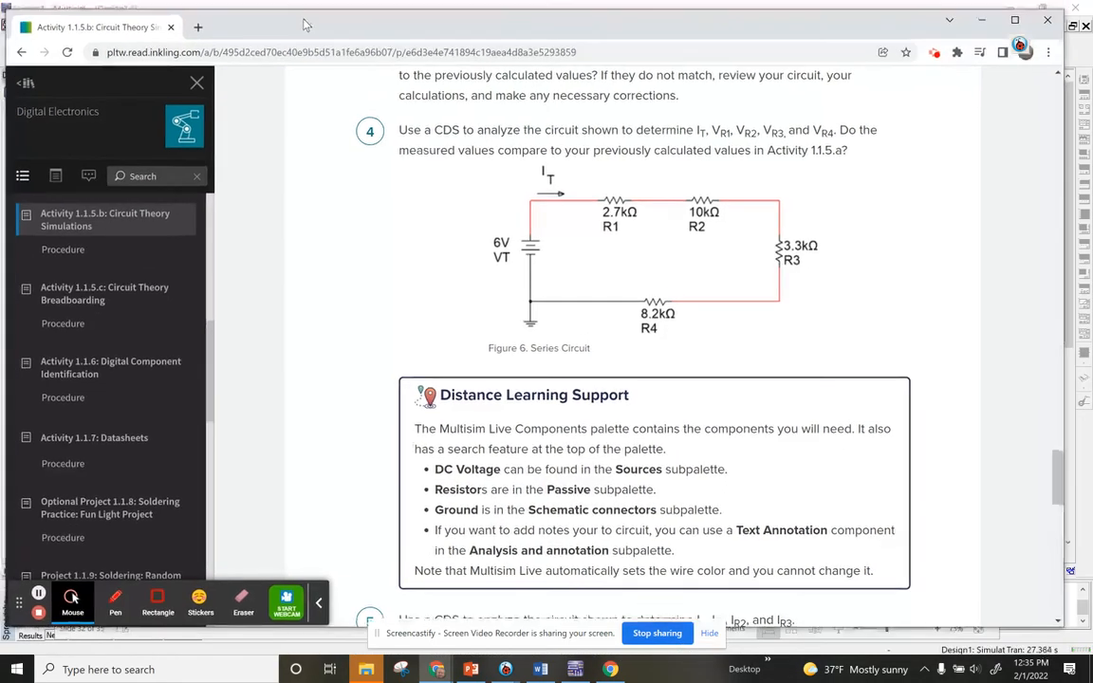
pyautogui.click(65, 670)
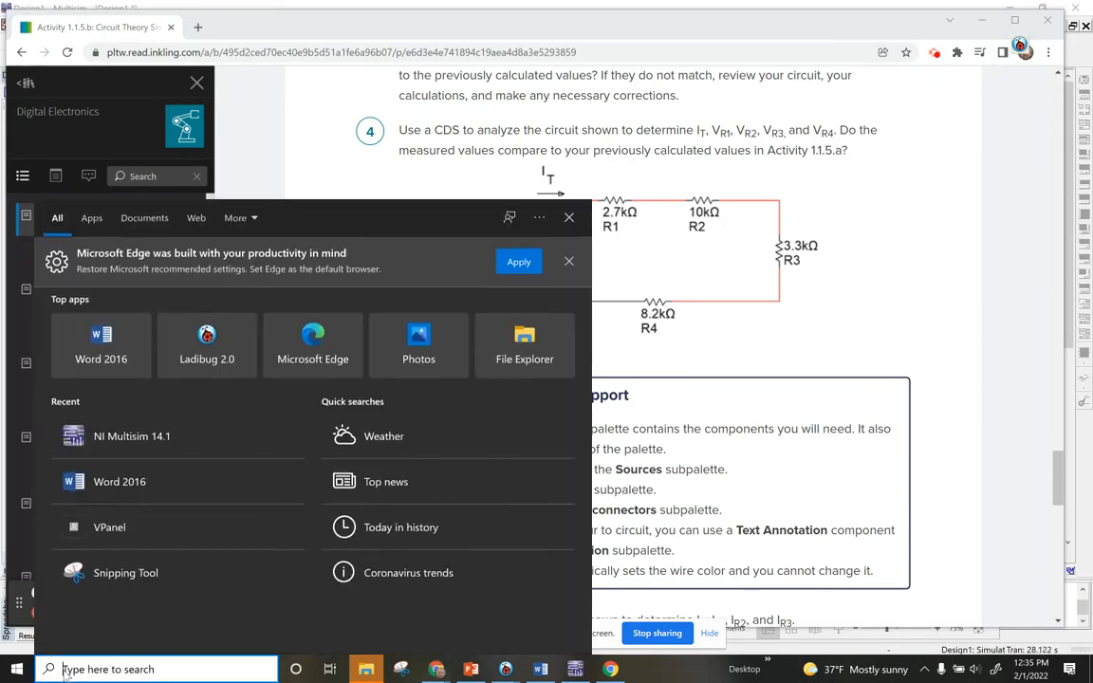
pyautogui.write('sni')
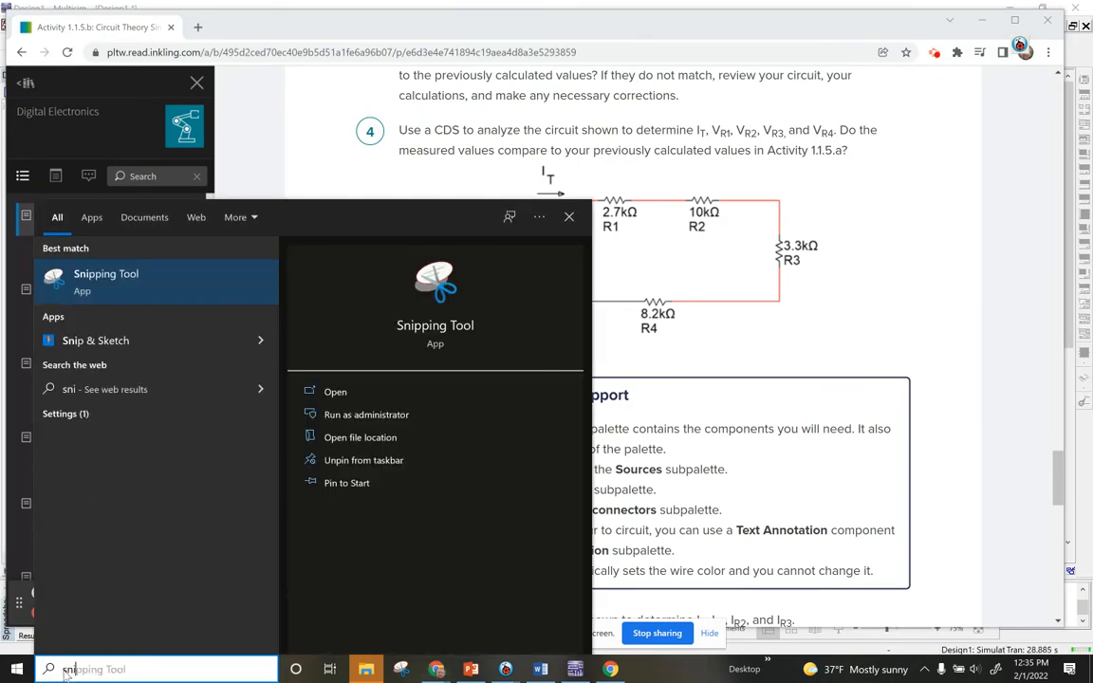
pyautogui.press('Return')
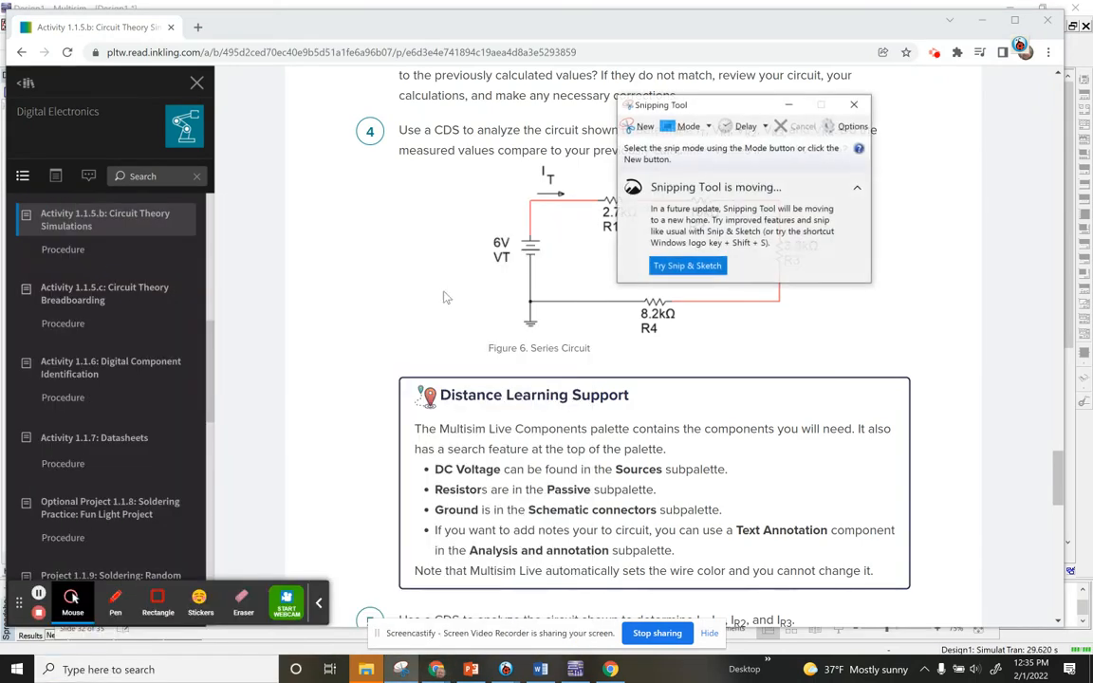
pyautogui.click(640, 133)
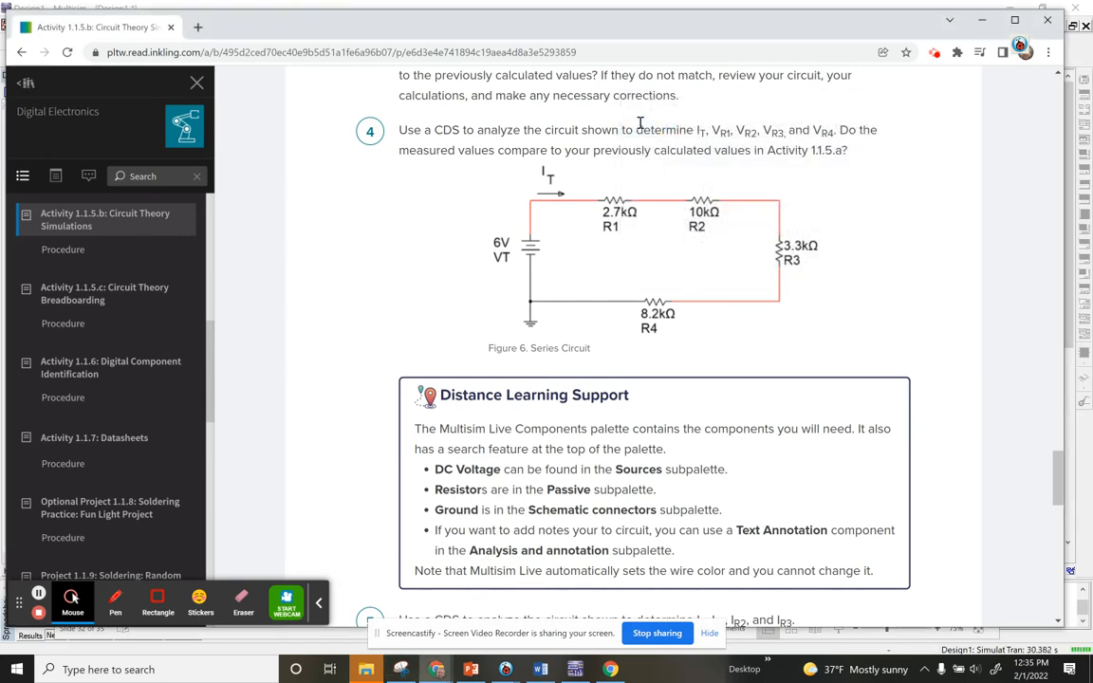
pyautogui.moveTo(402, 166); pyautogui.dragTo(534, 195)
pyautogui.press('Escape')
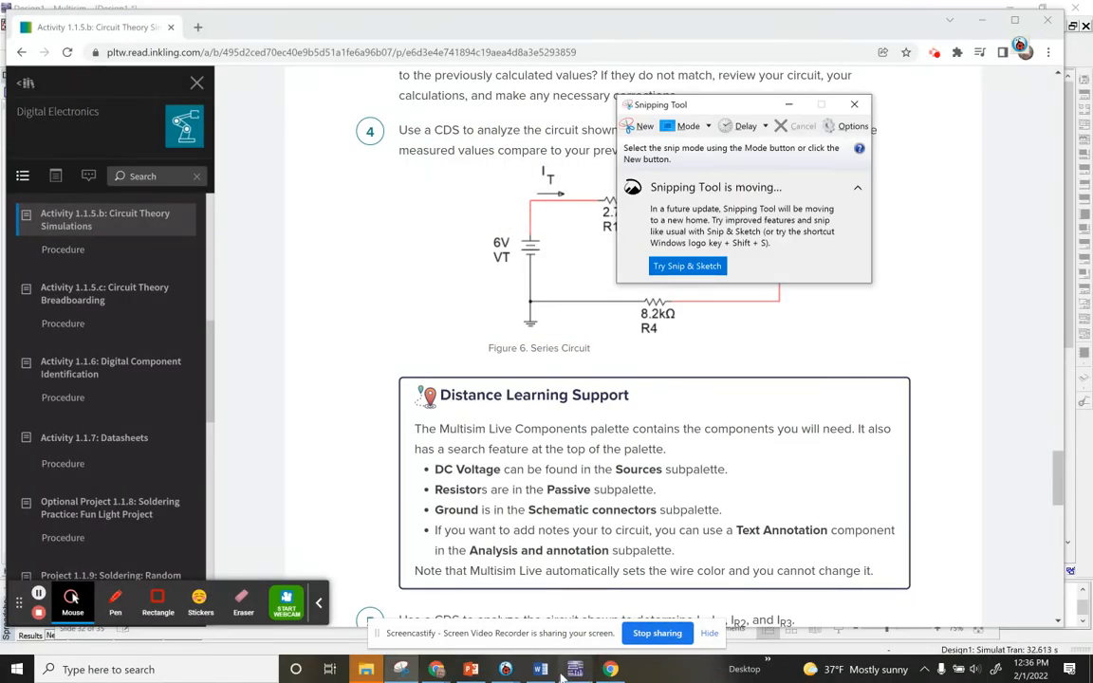
# Switch to Multisim, capture the whole running circuit with its meter readings using Snipping Tool, and start saving the snip.
pyautogui.click(580, 670)
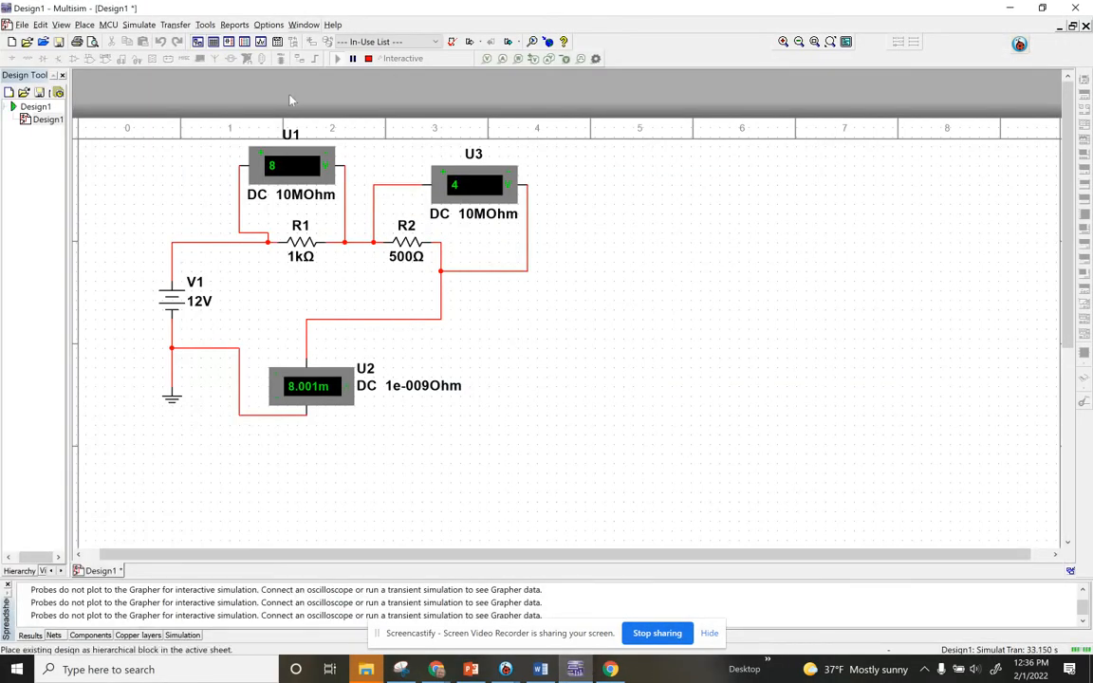
pyautogui.click(77, 670)
pyautogui.write('sni')
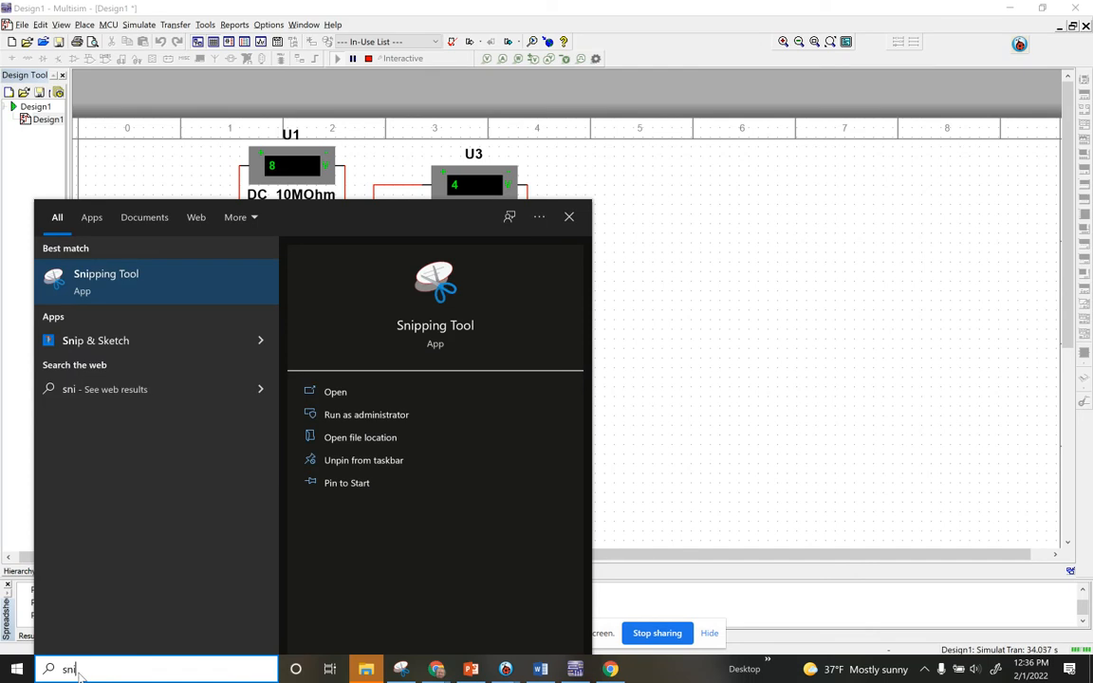
pyautogui.click(104, 280)
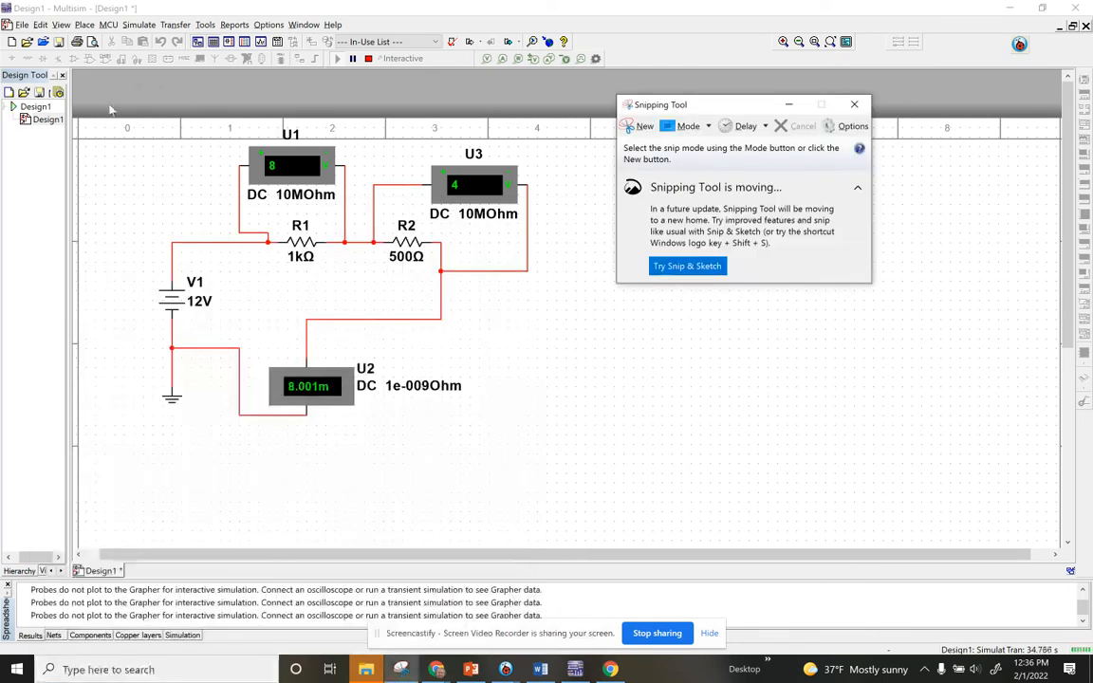
pyautogui.click(639, 126)
pyautogui.moveTo(141, 112); pyautogui.dragTo(566, 461)
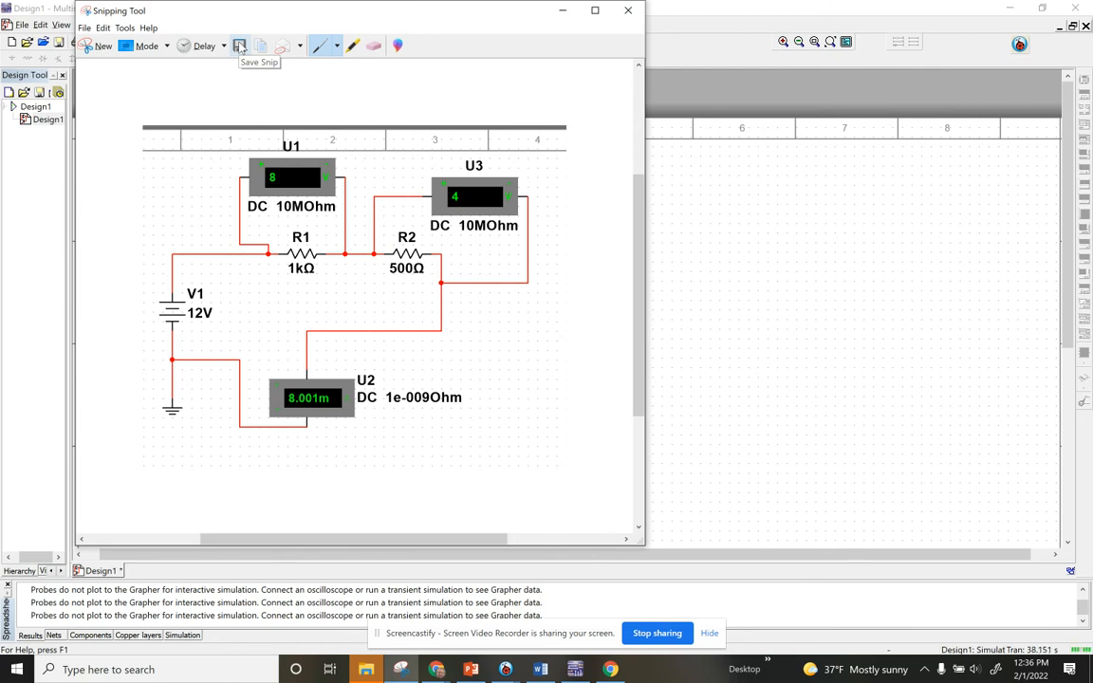
pyautogui.click(241, 47)
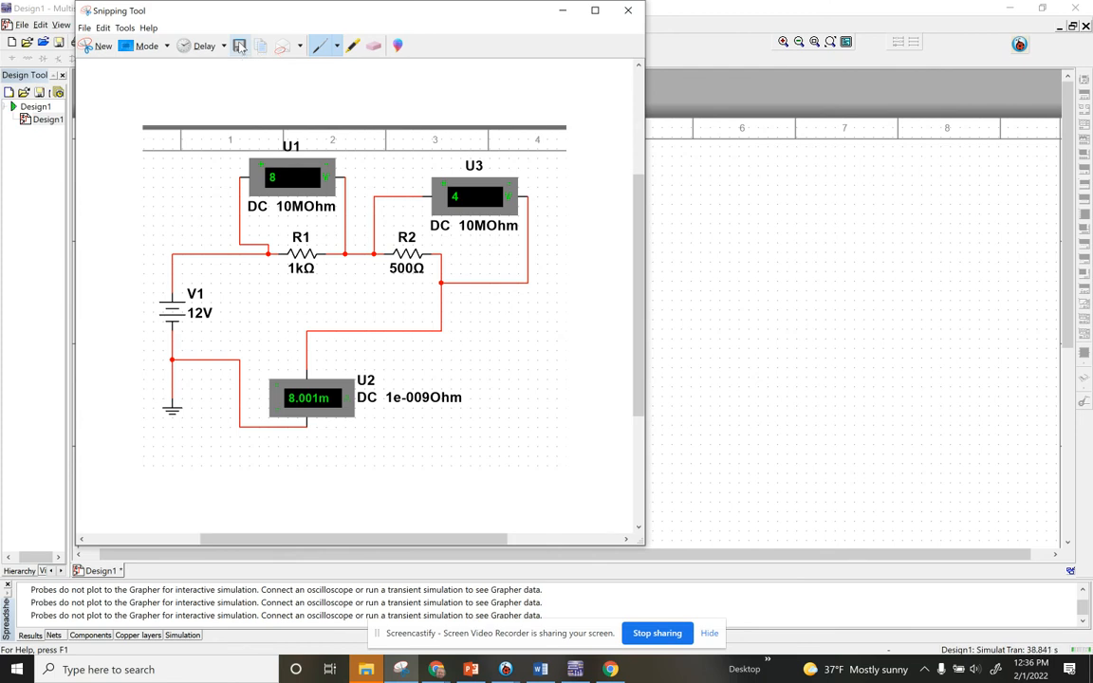